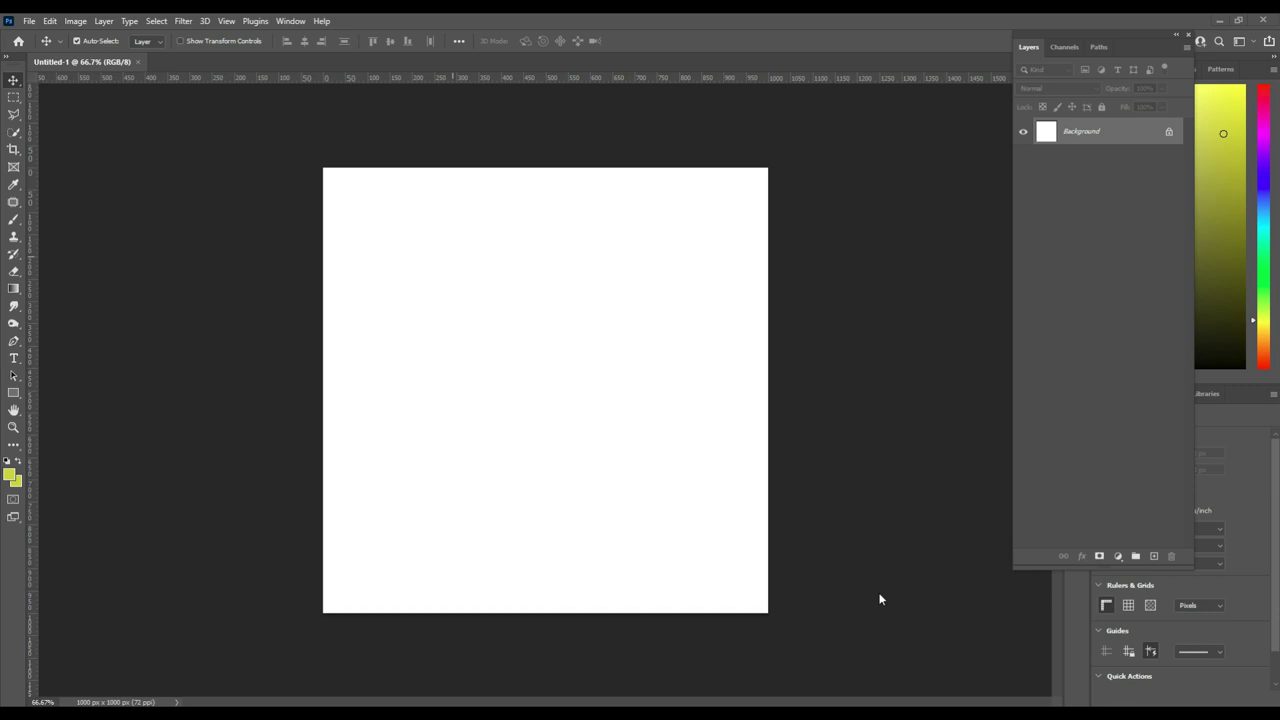
- Create Untitled-2 as a 1000 × 1000 px, 72 ppi document with a white background
{"action": "left_click", "coordinate": [28, 20]}
{"action": "left_click", "coordinate": [369, 141]}
{"action": "key", "text": "ctrl+n"}
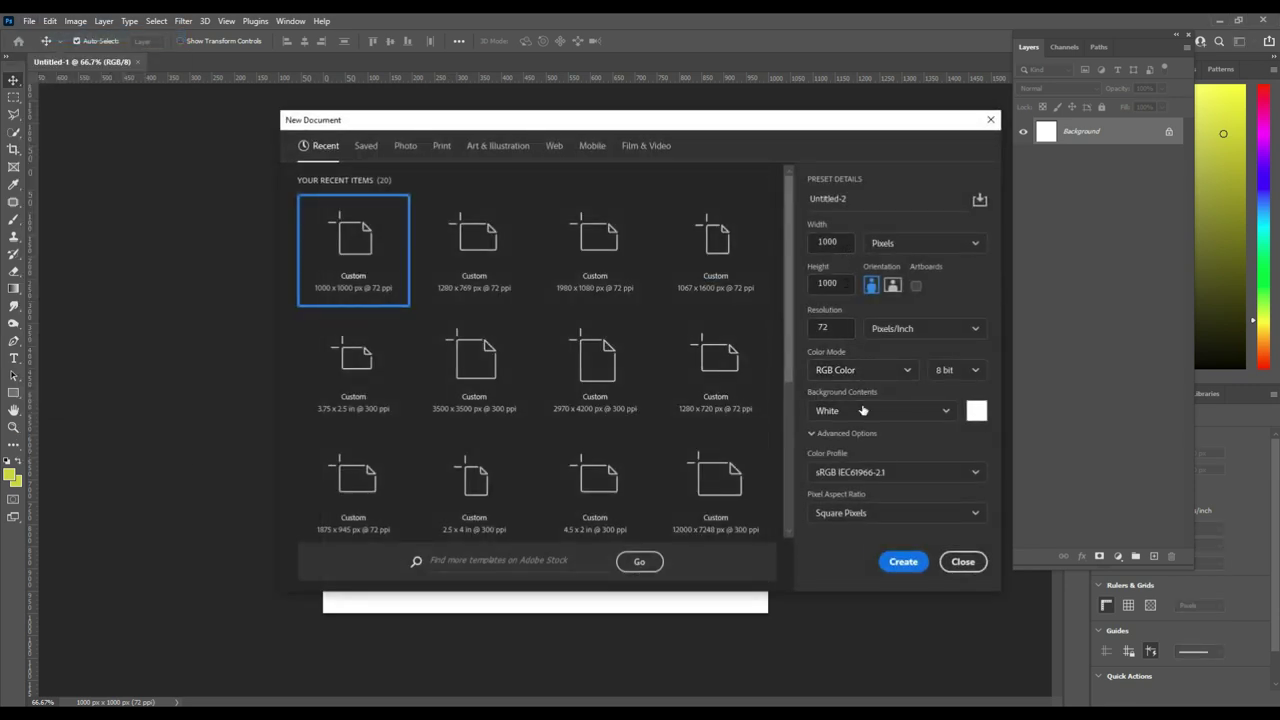
{"action": "left_click", "coordinate": [909, 561]}
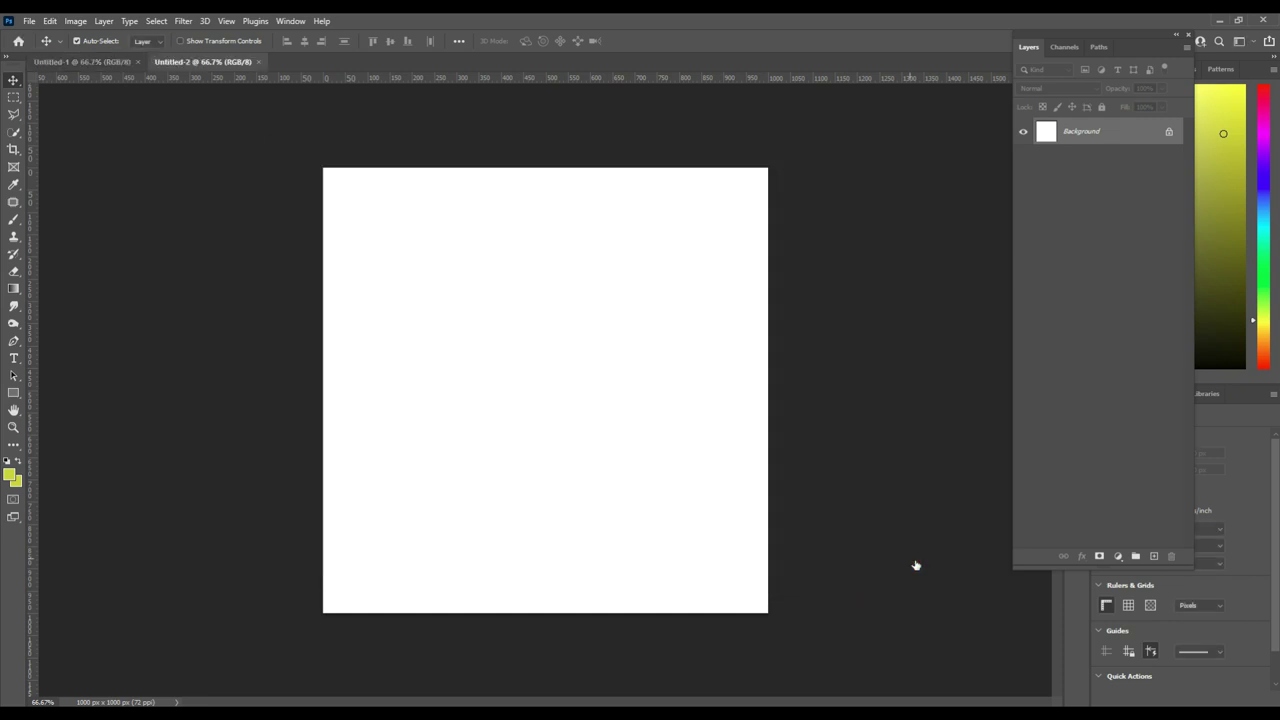
- Open 3.jpg and drag the bathroom photo into Untitled-2
{"action": "left_click", "coordinate": [29, 20]}
{"action": "left_click", "coordinate": [45, 48]}
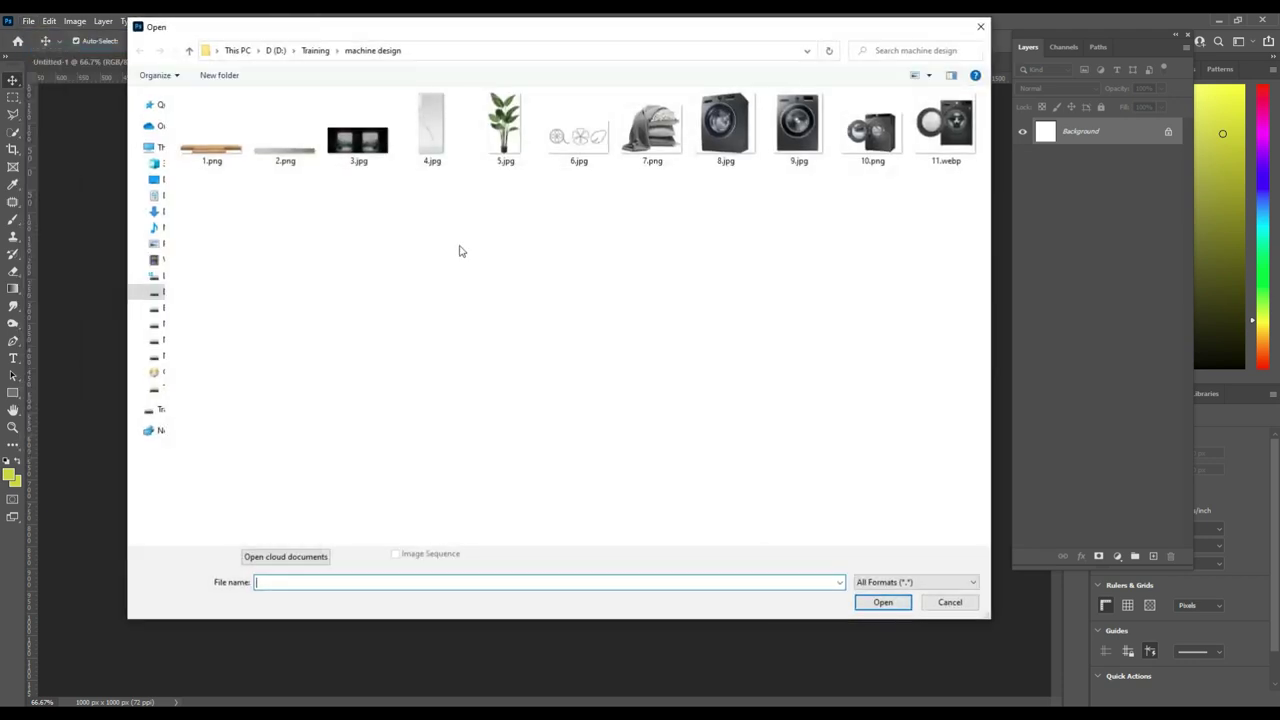
{"action": "double_click", "coordinate": [355, 150]}
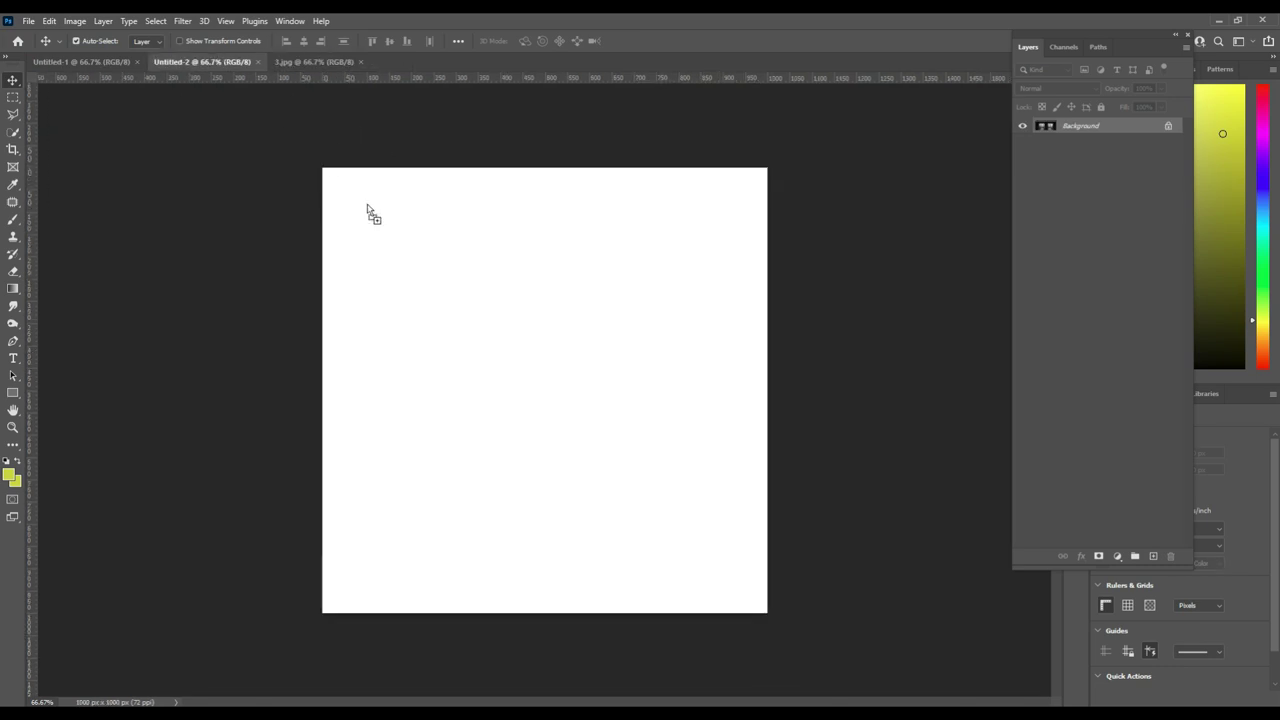
{"action": "left_click_drag", "start_coordinate": [220, 60], "coordinate": [814, 405]}
{"action": "left_click_drag", "start_coordinate": [612, 400], "coordinate": [635, 440]}
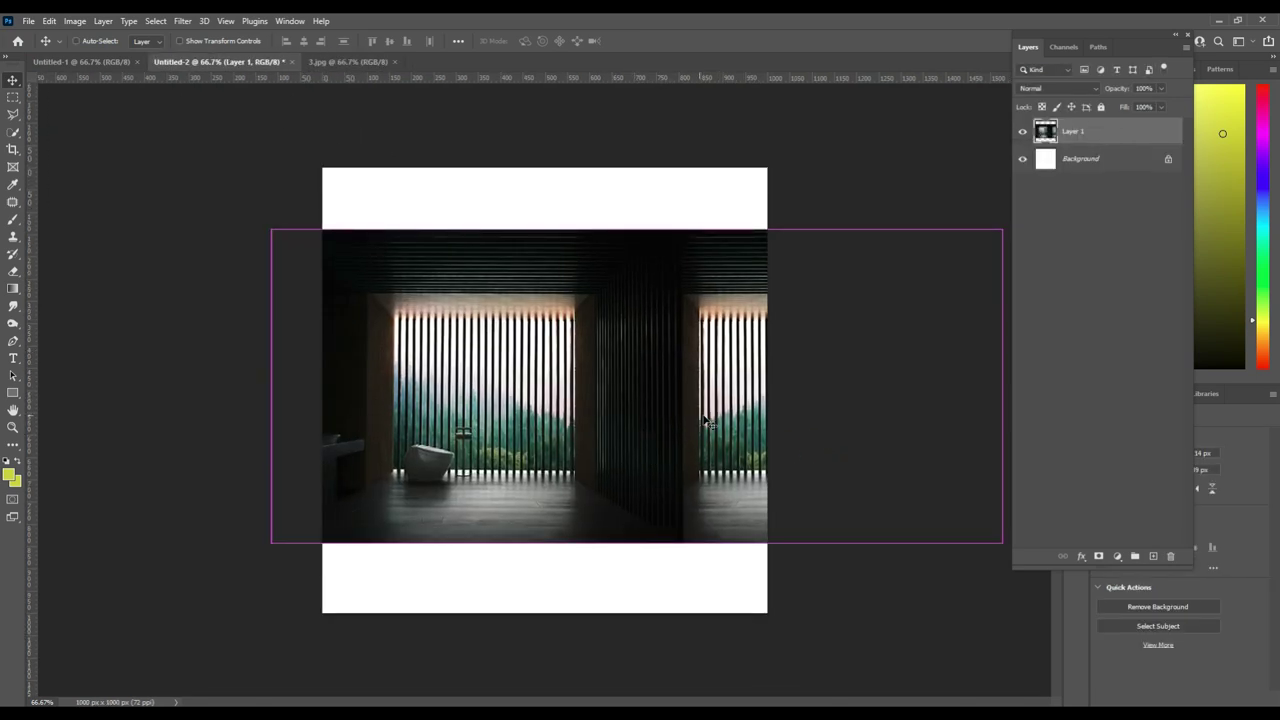
- Scale the bathroom photo up to fill the canvas, shift it right, and close 3.jpg
{"action": "key", "text": "ctrl+t"}
{"action": "left_click_drag", "start_coordinate": [1002, 229], "coordinate": [1182, 152]}
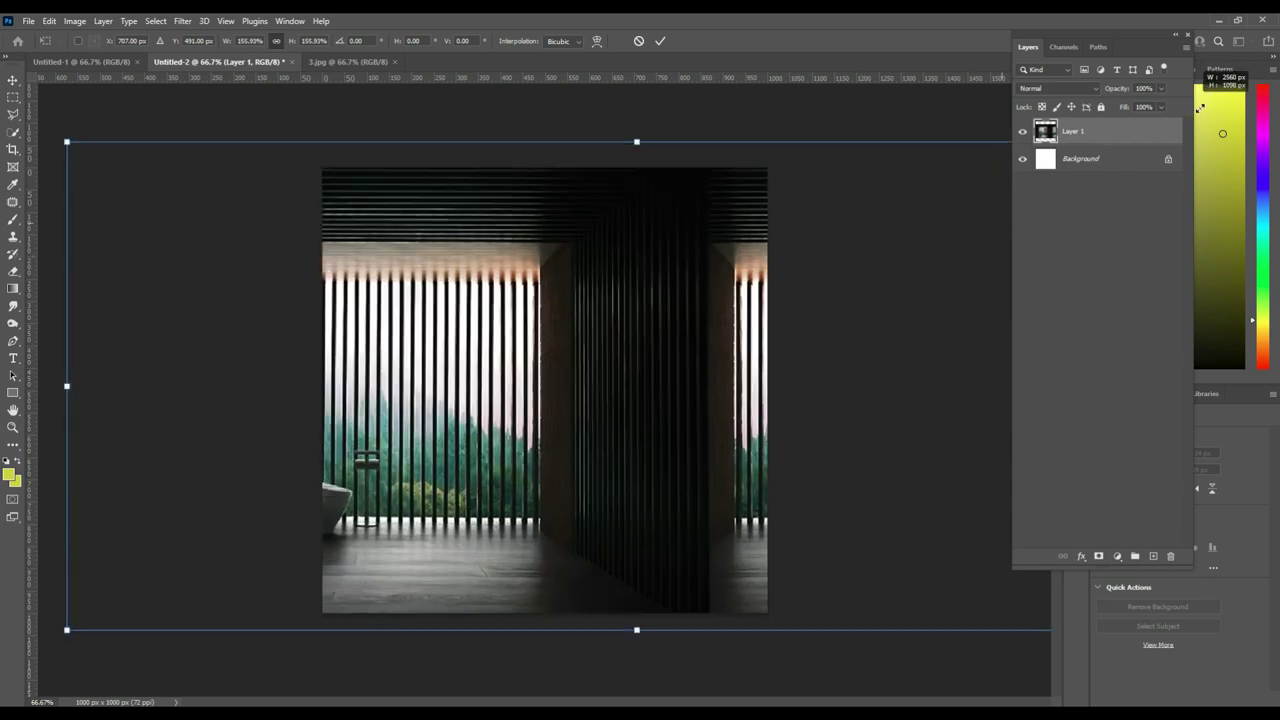
{"action": "left_click_drag", "start_coordinate": [604, 341], "coordinate": [786, 346]}
{"action": "key", "text": "Return"}
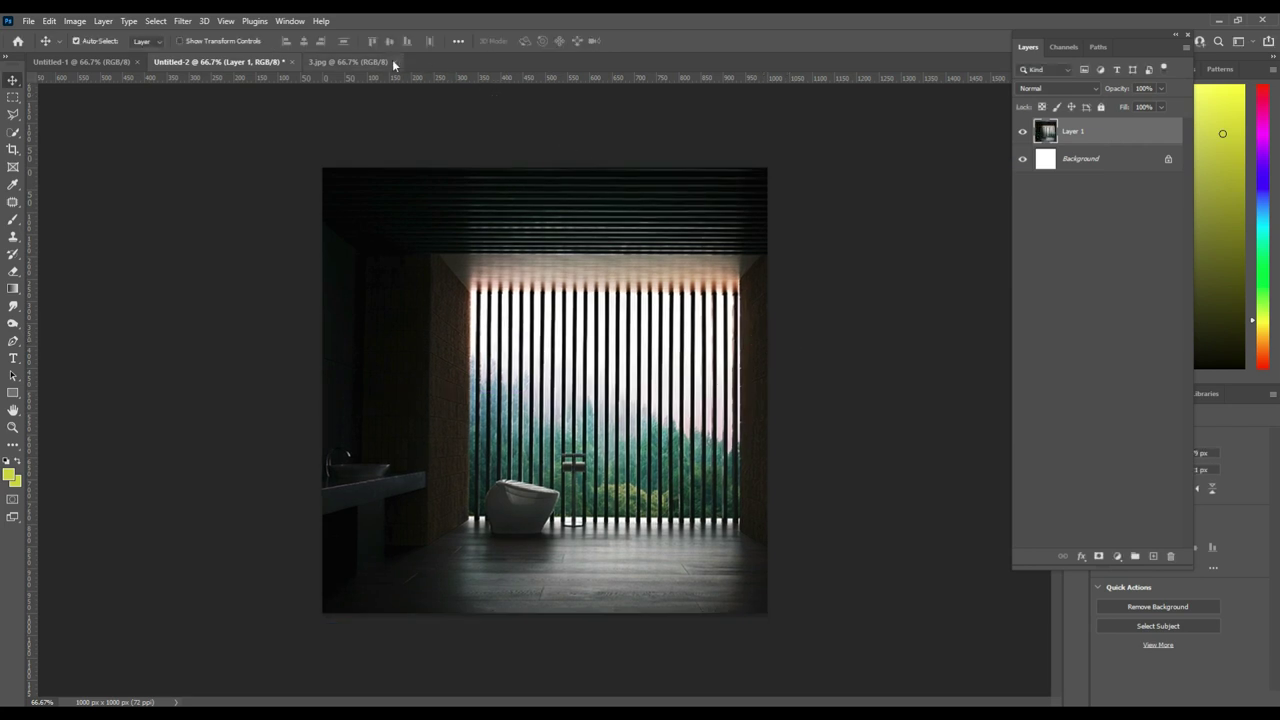
{"action": "left_click", "coordinate": [395, 61]}
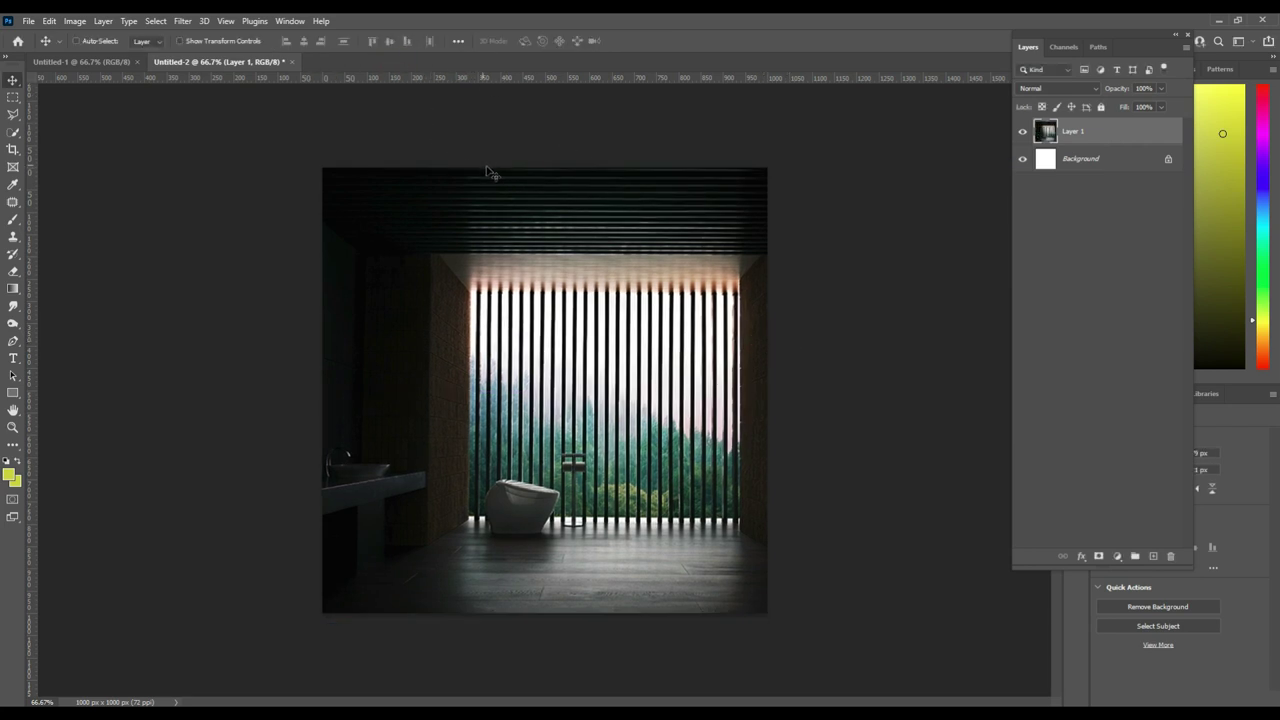
- Open 5.jpg and drag the potted plant into the ad as a new layer
{"action": "left_click", "coordinate": [29, 20]}
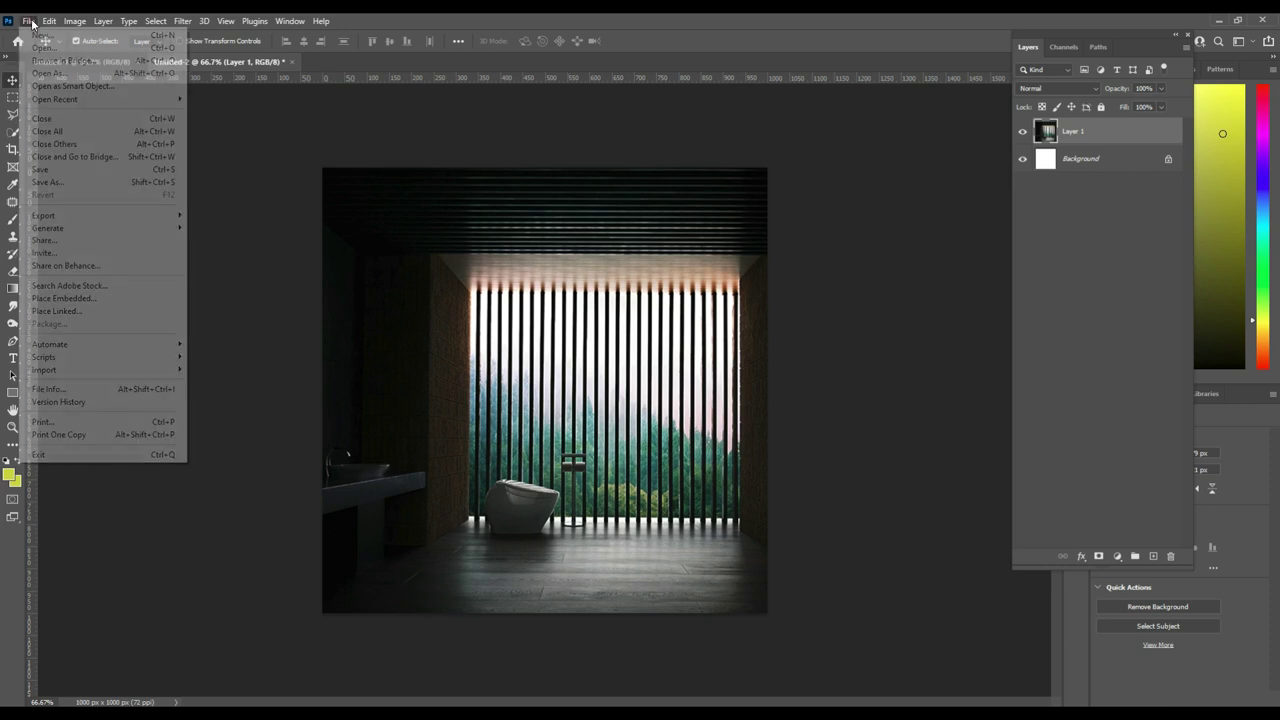
{"action": "left_click", "coordinate": [40, 48]}
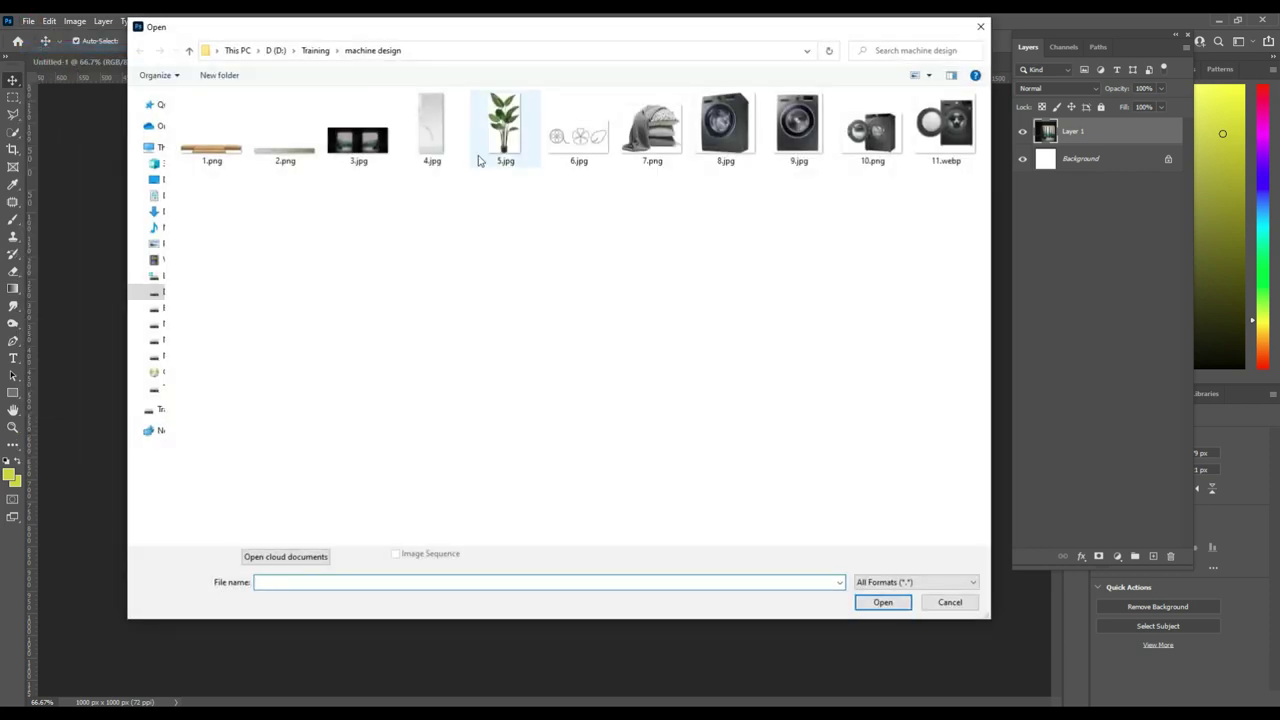
{"action": "double_click", "coordinate": [505, 125]}
{"action": "left_click_drag", "start_coordinate": [540, 215], "coordinate": [600, 397]}
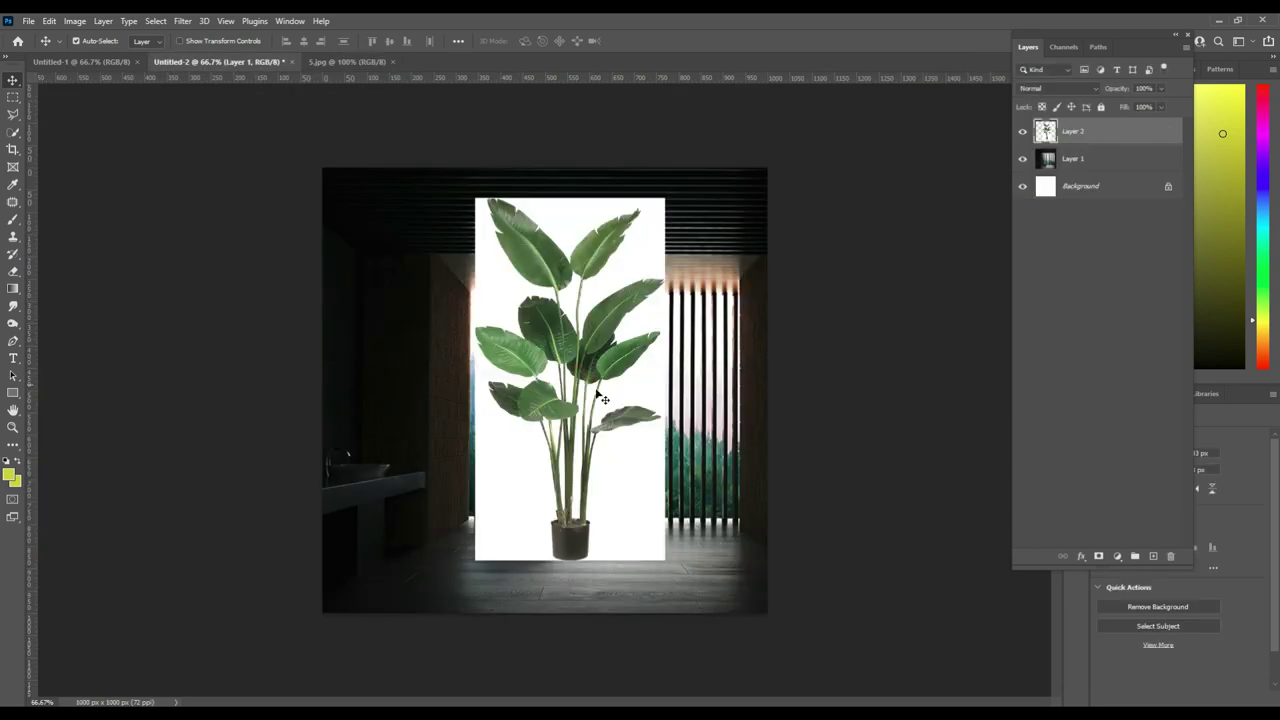
- Erase the plant's white background on the right and below the leaves with the Magic Eraser
{"action": "right_click", "coordinate": [15, 270]}
{"action": "left_click", "coordinate": [70, 294]}
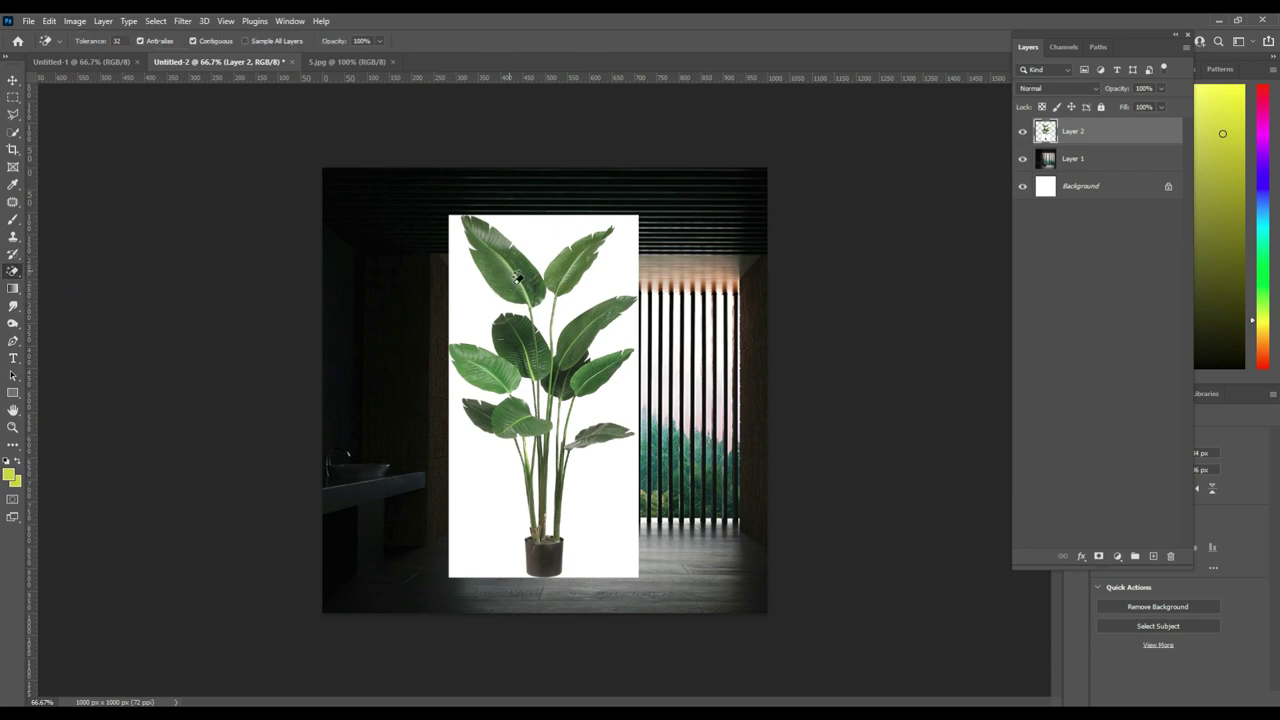
{"action": "left_click", "coordinate": [541, 247]}
{"action": "left_click", "coordinate": [472, 548]}
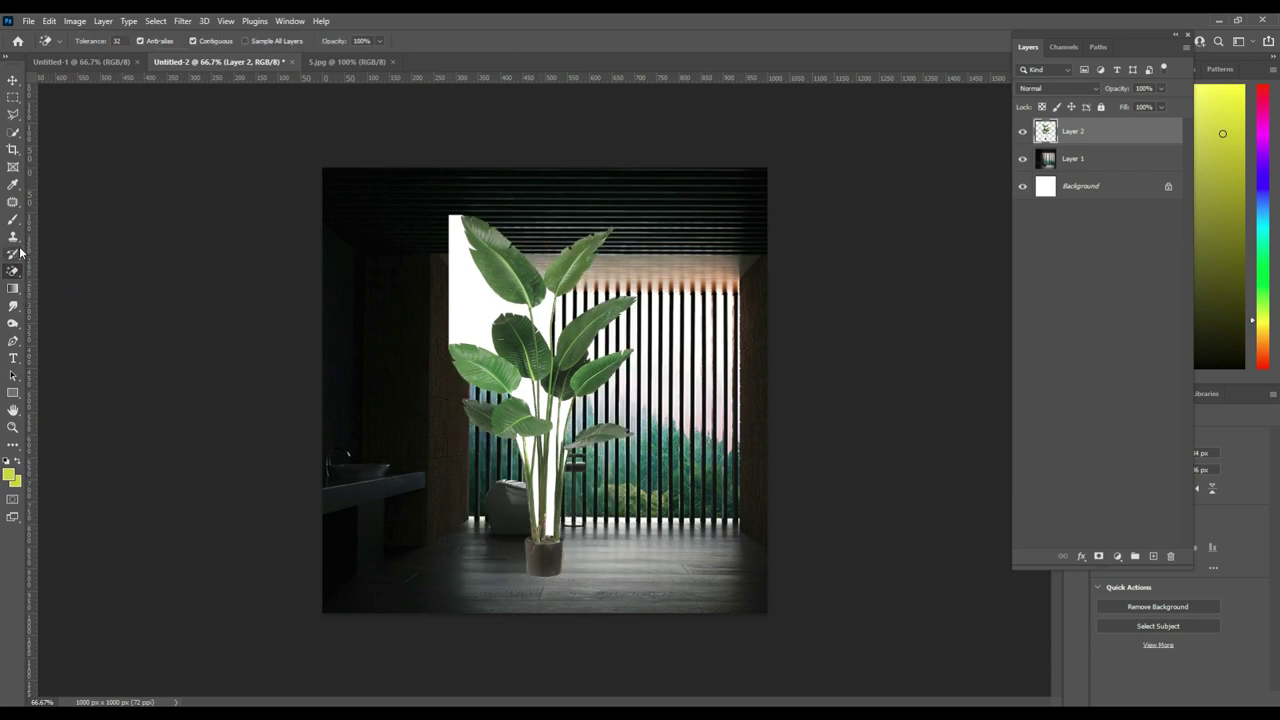
- Delete the remaining white between the stems using Magic Wand and Select > Similar
{"action": "left_click", "coordinate": [13, 132]}
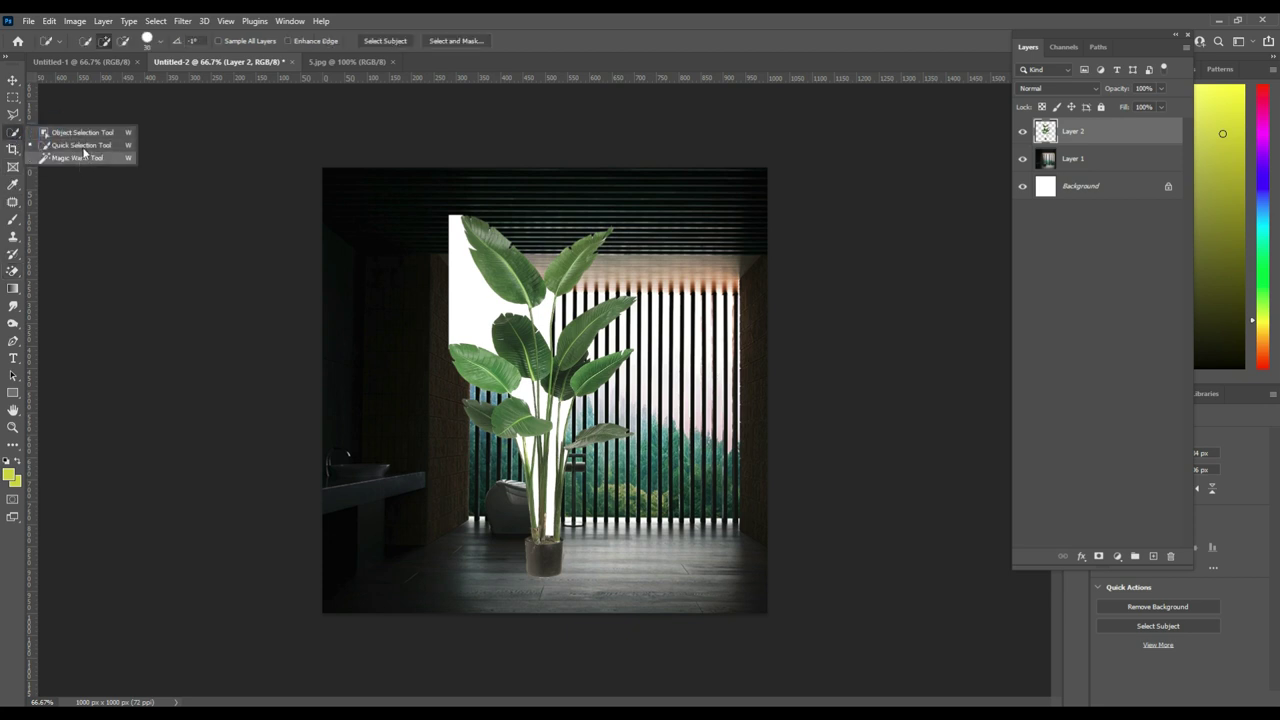
{"action": "left_click", "coordinate": [78, 158]}
{"action": "left_click", "coordinate": [472, 308]}
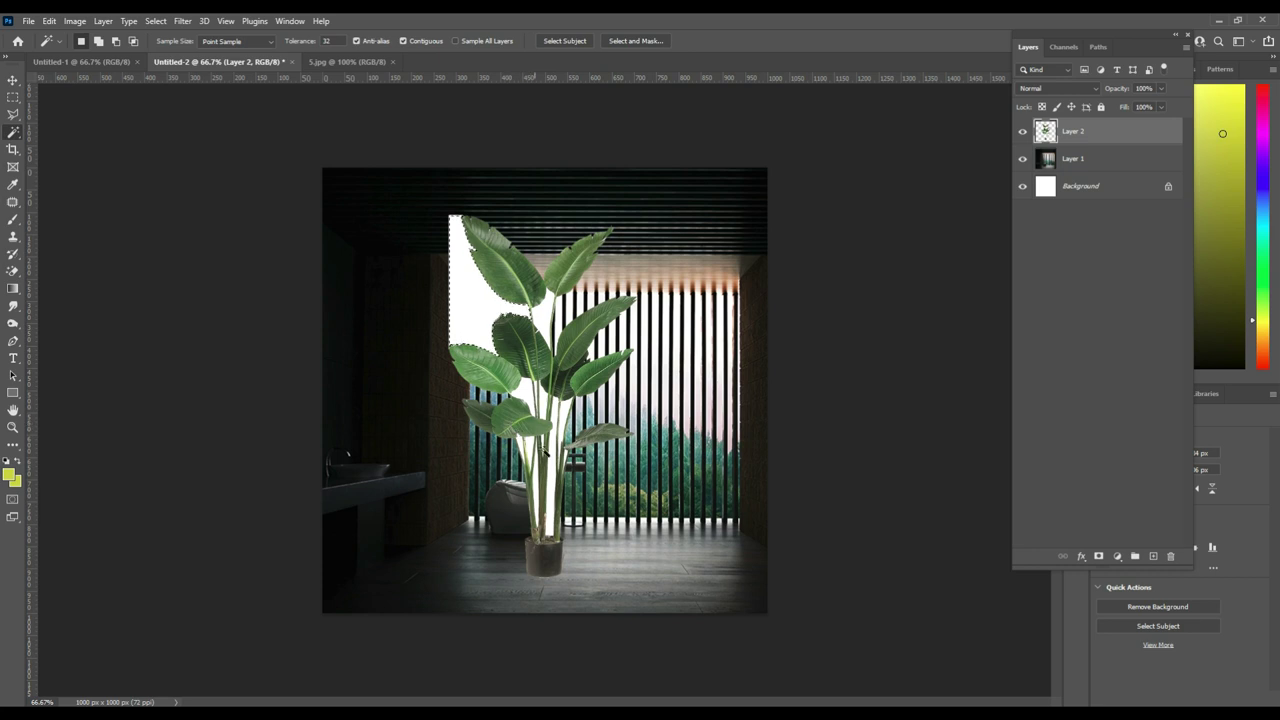
{"action": "left_click", "coordinate": [155, 20]}
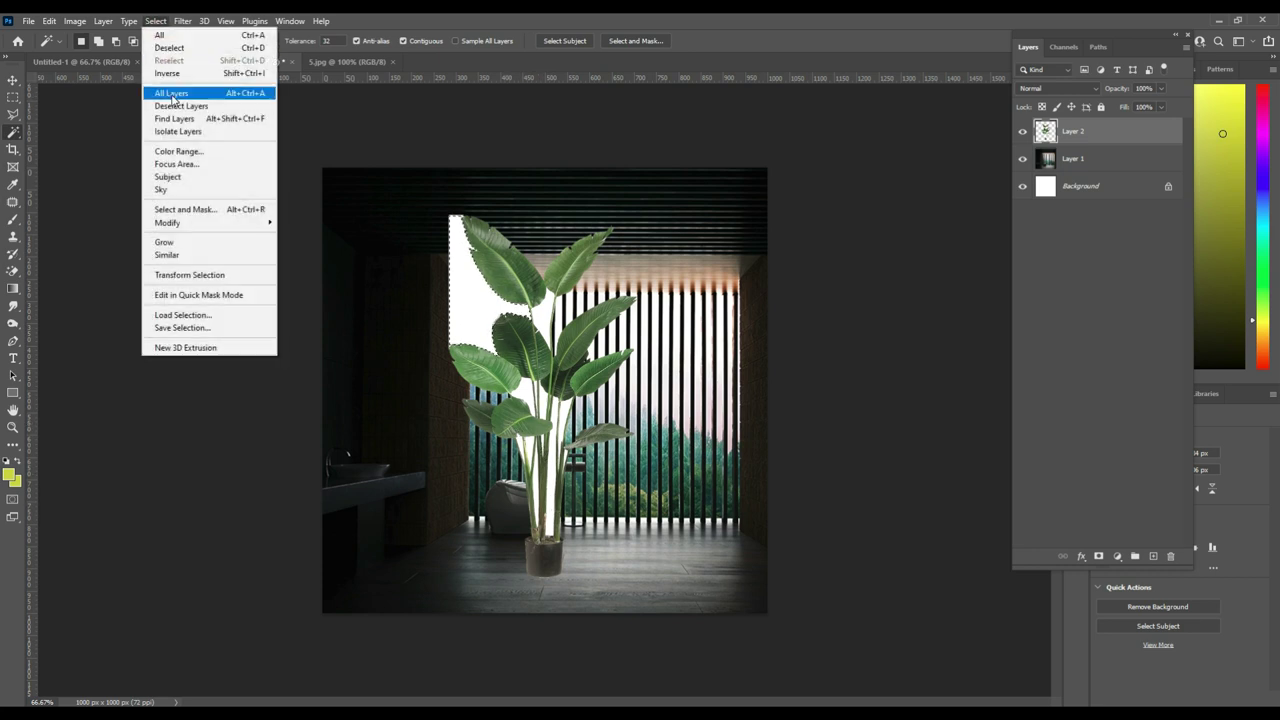
{"action": "left_click", "coordinate": [196, 254]}
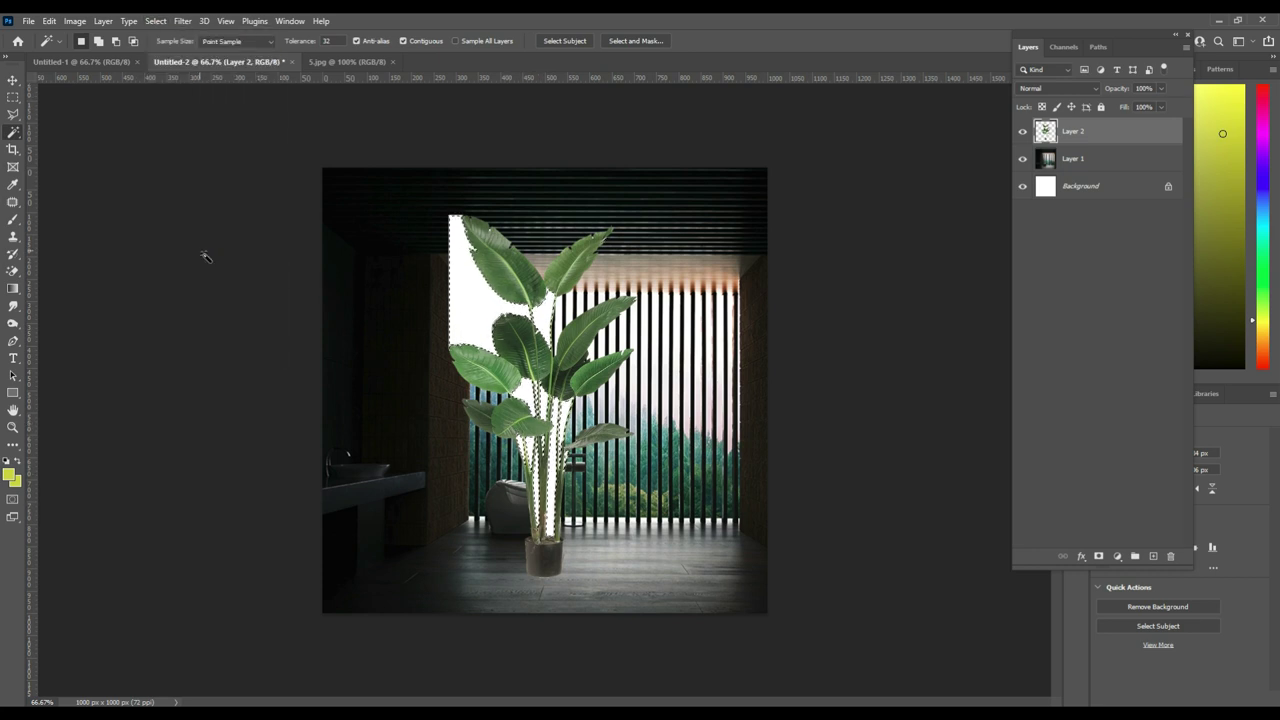
{"action": "key", "text": "Delete"}
{"action": "key", "text": "ctrl+d"}
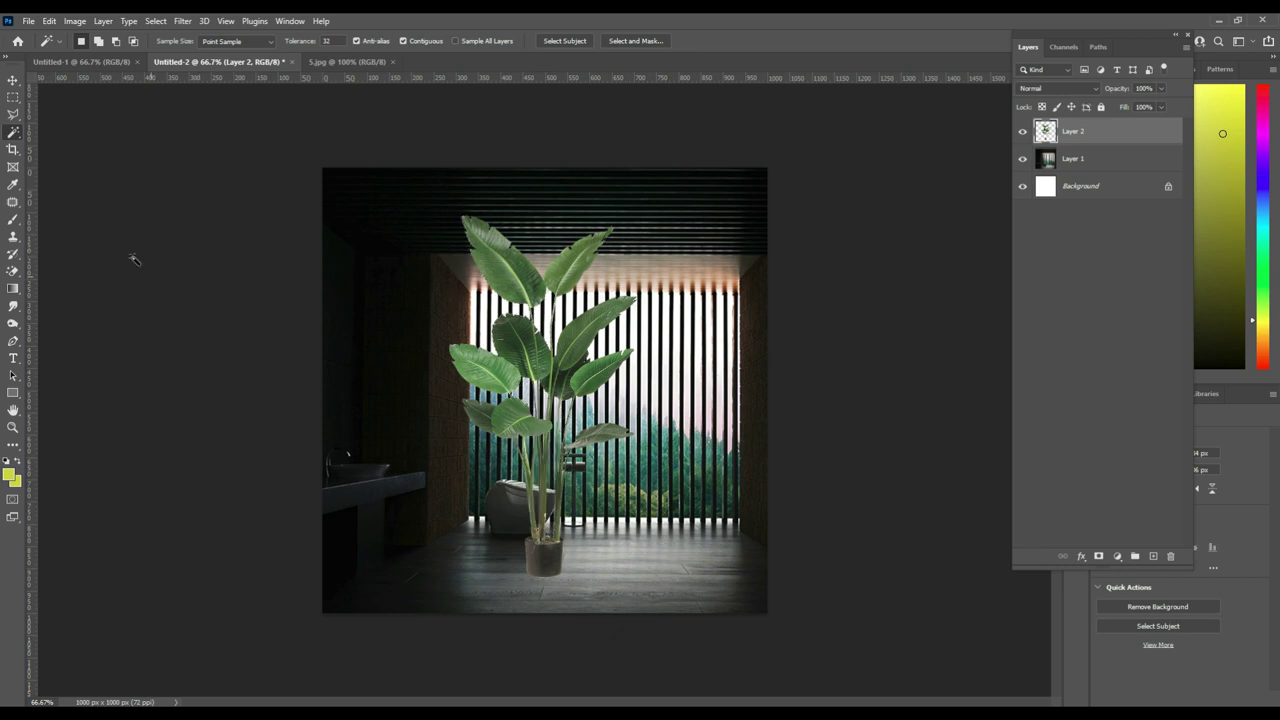
- Move the plant toward the left side of the room
{"action": "left_click", "coordinate": [13, 80]}
{"action": "left_click_drag", "start_coordinate": [548, 287], "coordinate": [403, 301]}
{"action": "left_click_drag", "start_coordinate": [662, 398], "coordinate": [625, 398]}
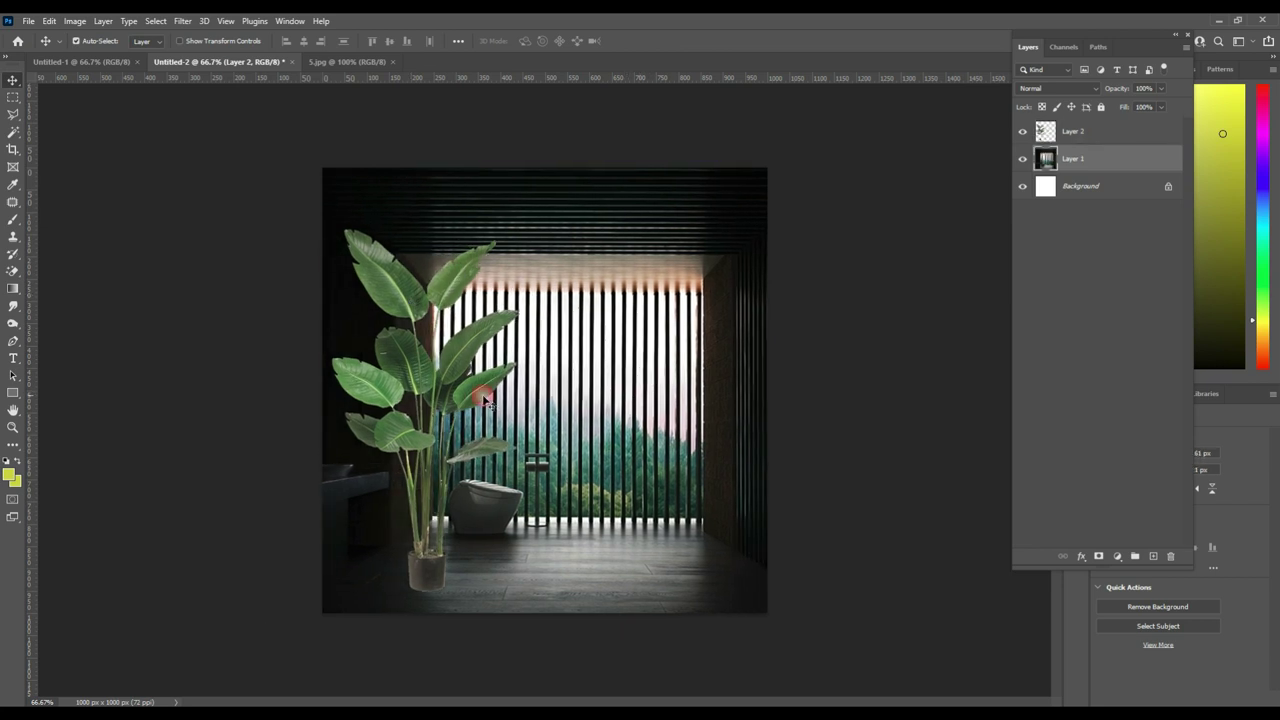
{"action": "left_click", "coordinate": [455, 365]}
{"action": "left_click_drag", "start_coordinate": [455, 365], "coordinate": [448, 358]}
- Close 5.jpg, open 1.png, and drag the wooden steps into the ad under the plant
{"action": "left_click", "coordinate": [392, 62]}
{"action": "left_click", "coordinate": [29, 21]}
{"action": "left_click", "coordinate": [45, 53]}
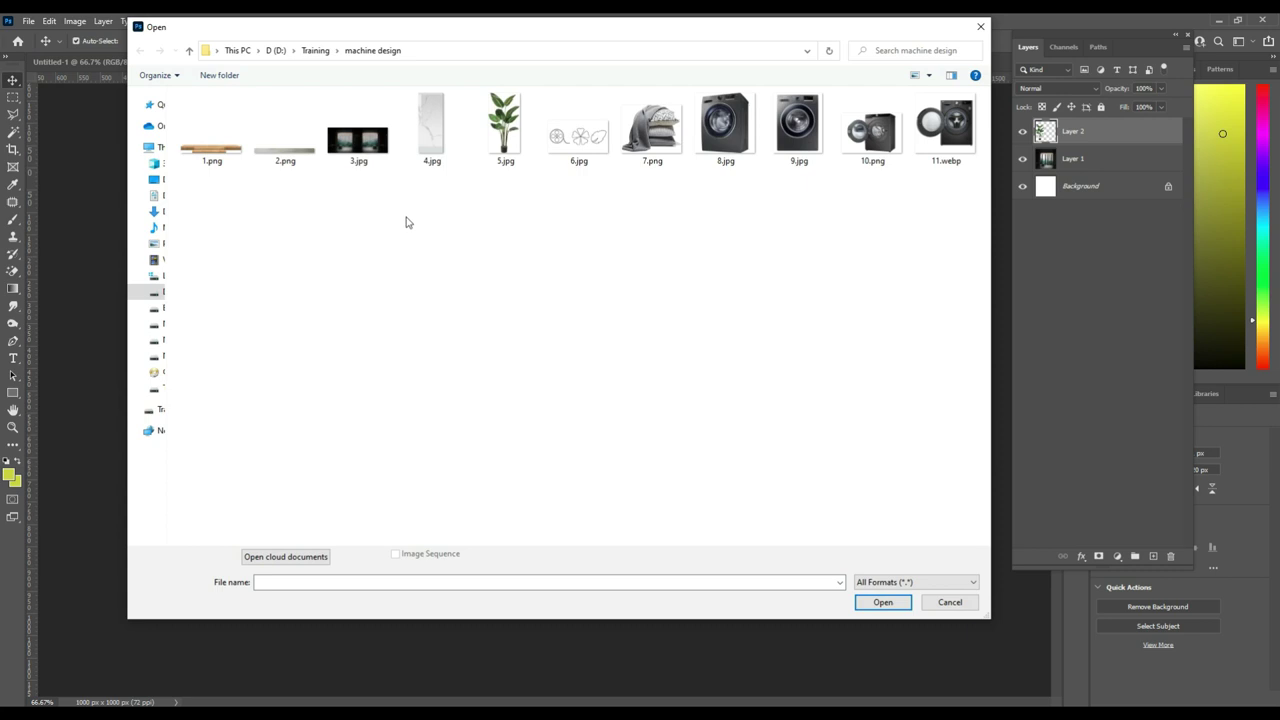
{"action": "left_click", "coordinate": [222, 158]}
{"action": "left_click", "coordinate": [882, 602]}
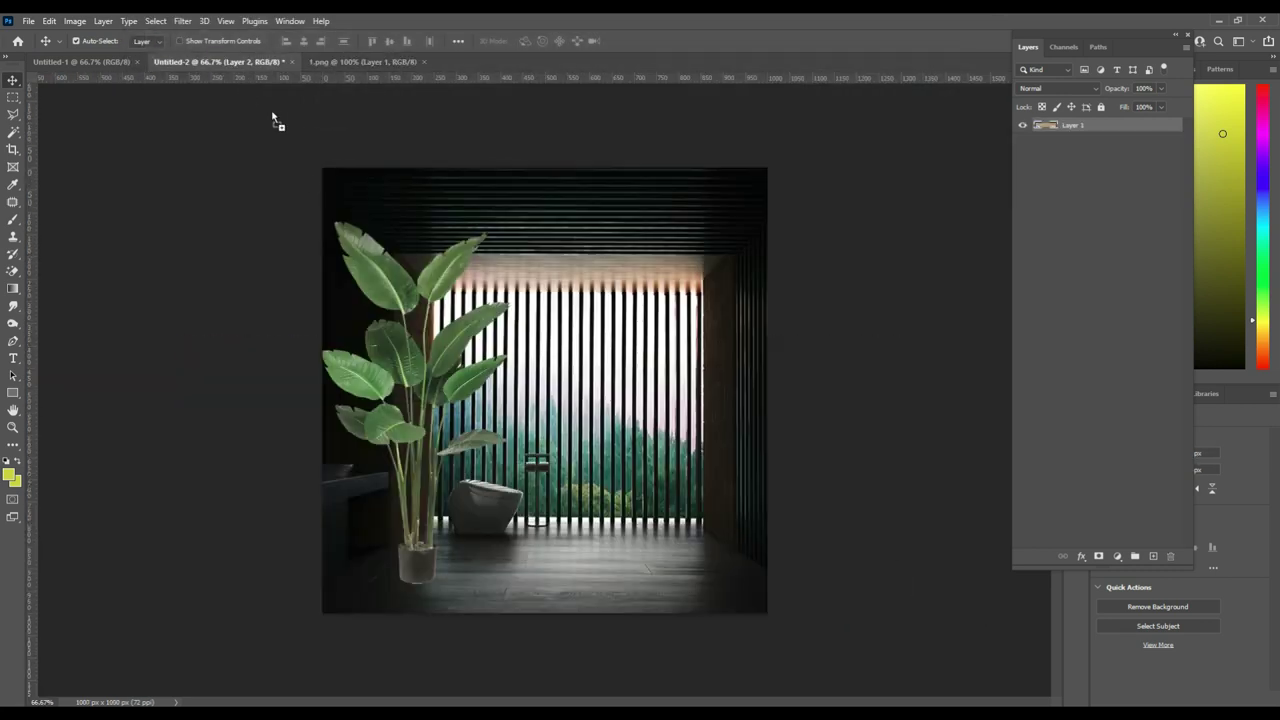
{"action": "left_click_drag", "start_coordinate": [231, 62], "coordinate": [829, 577]}
{"action": "mouse_move", "coordinate": [694, 568]}
{"action": "left_mouse_down"}
{"action": "mouse_move", "coordinate": [530, 569]}
{"action": "mouse_move", "coordinate": [592, 582]}
{"action": "left_mouse_up"}
- Enlarge the wooden steps and set them lower along the bottom of the canvas
{"action": "key", "text": "ctrl+t"}
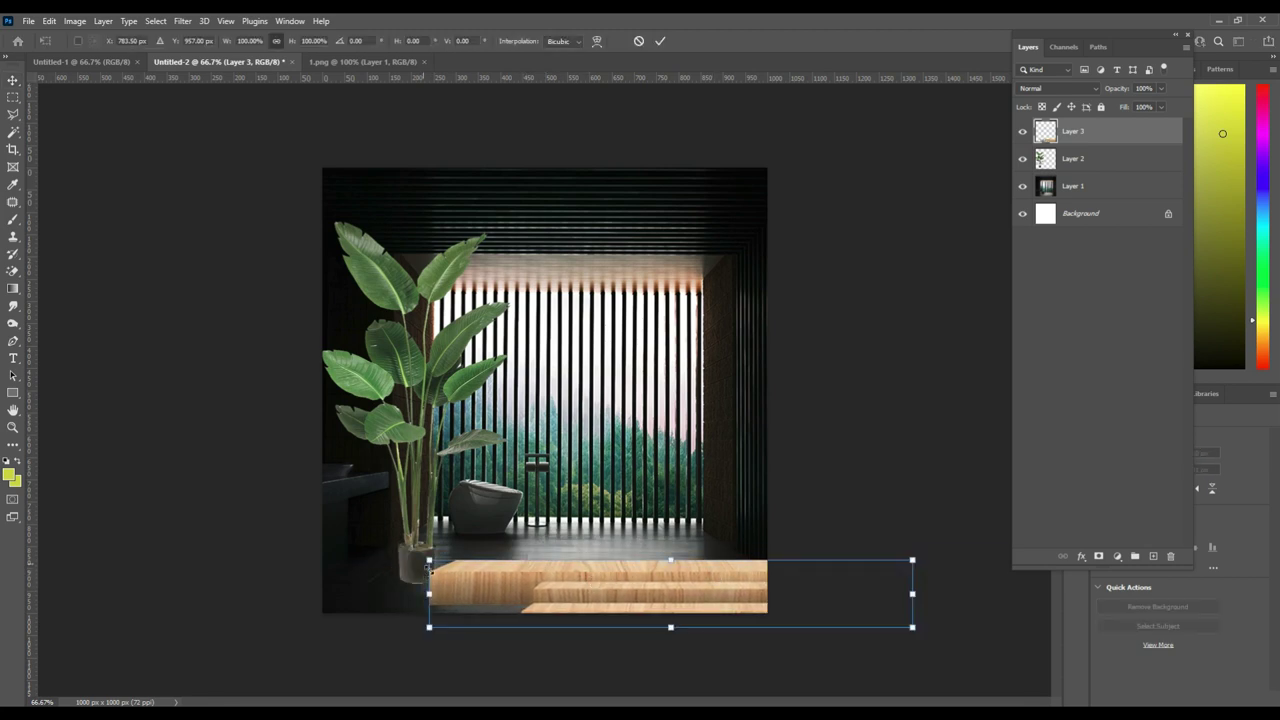
{"action": "left_click_drag", "start_coordinate": [429, 560], "coordinate": [351, 548]}
{"action": "mouse_move", "coordinate": [568, 586]}
{"action": "left_mouse_down"}
{"action": "mouse_move", "coordinate": [645, 626]}
{"action": "mouse_move", "coordinate": [661, 580]}
{"action": "left_mouse_up"}
{"action": "key", "text": "Return"}
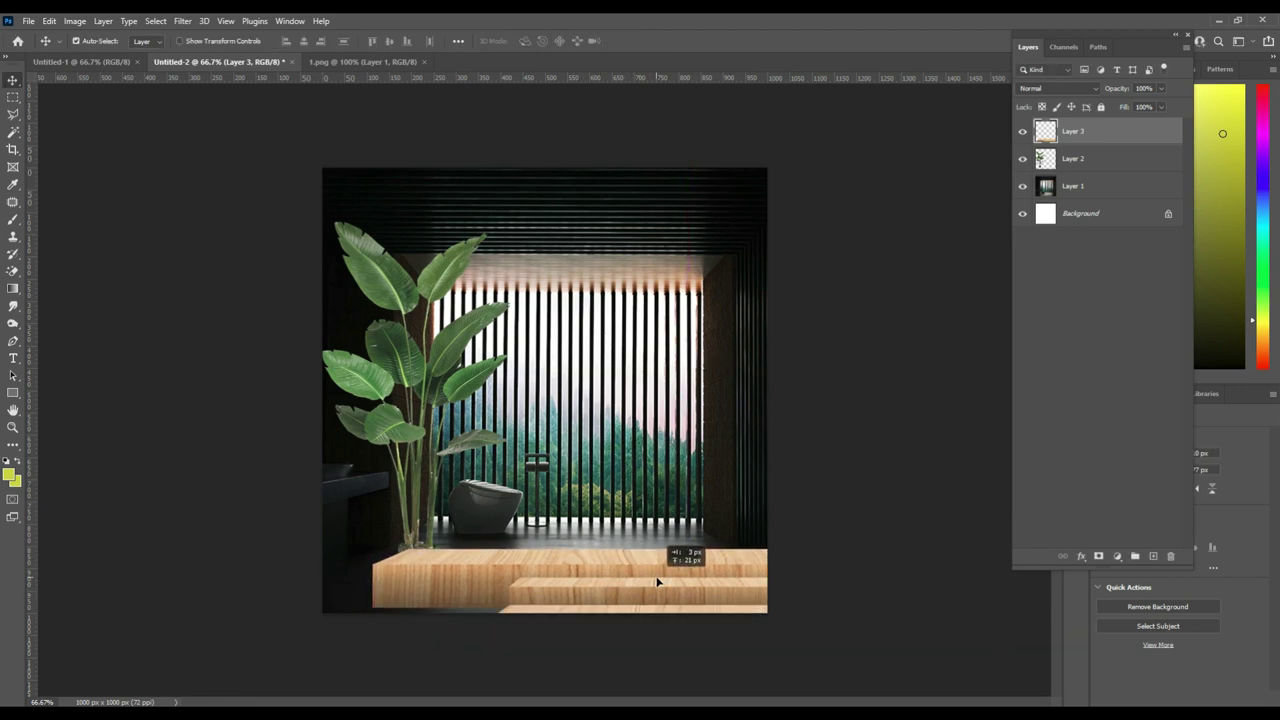
- Fine-tune the steps' size and height, check spacing, and close 1.png
{"action": "key", "text": "ctrl+t"}
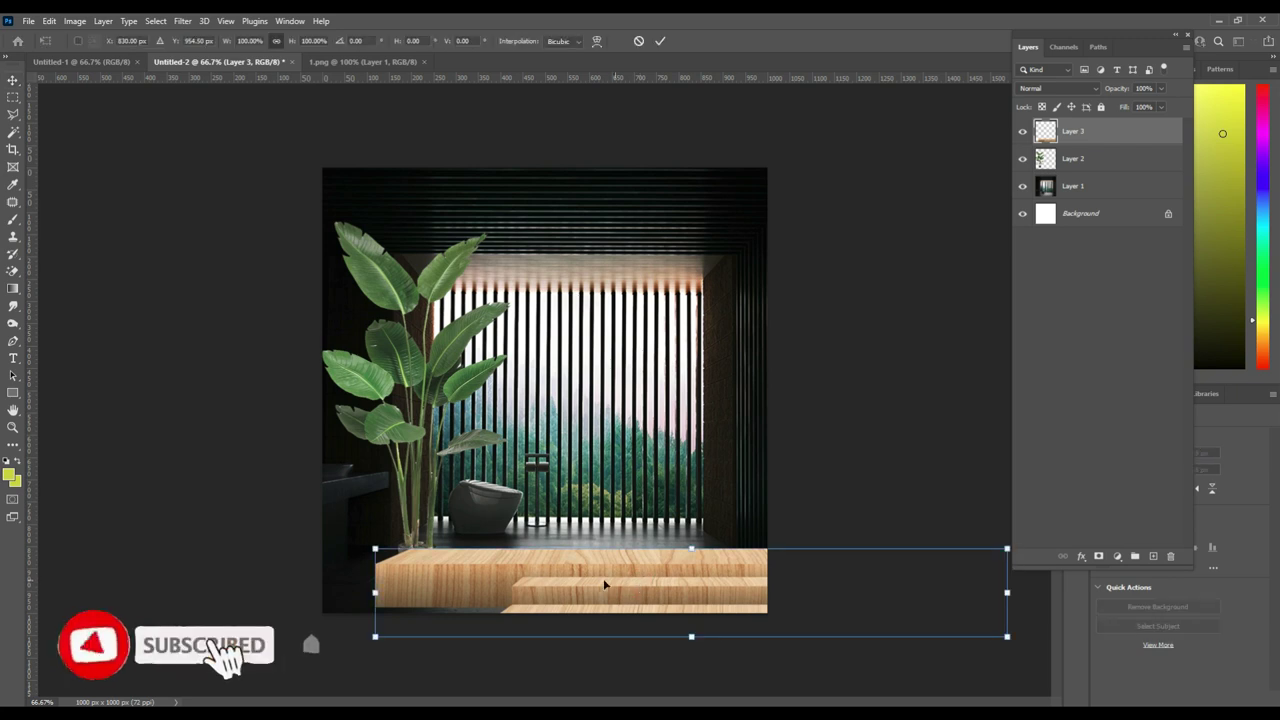
{"action": "left_click_drag", "start_coordinate": [376, 549], "coordinate": [392, 551]}
{"action": "left_click_drag", "start_coordinate": [660, 603], "coordinate": [685, 600]}
{"action": "key", "text": "Return"}
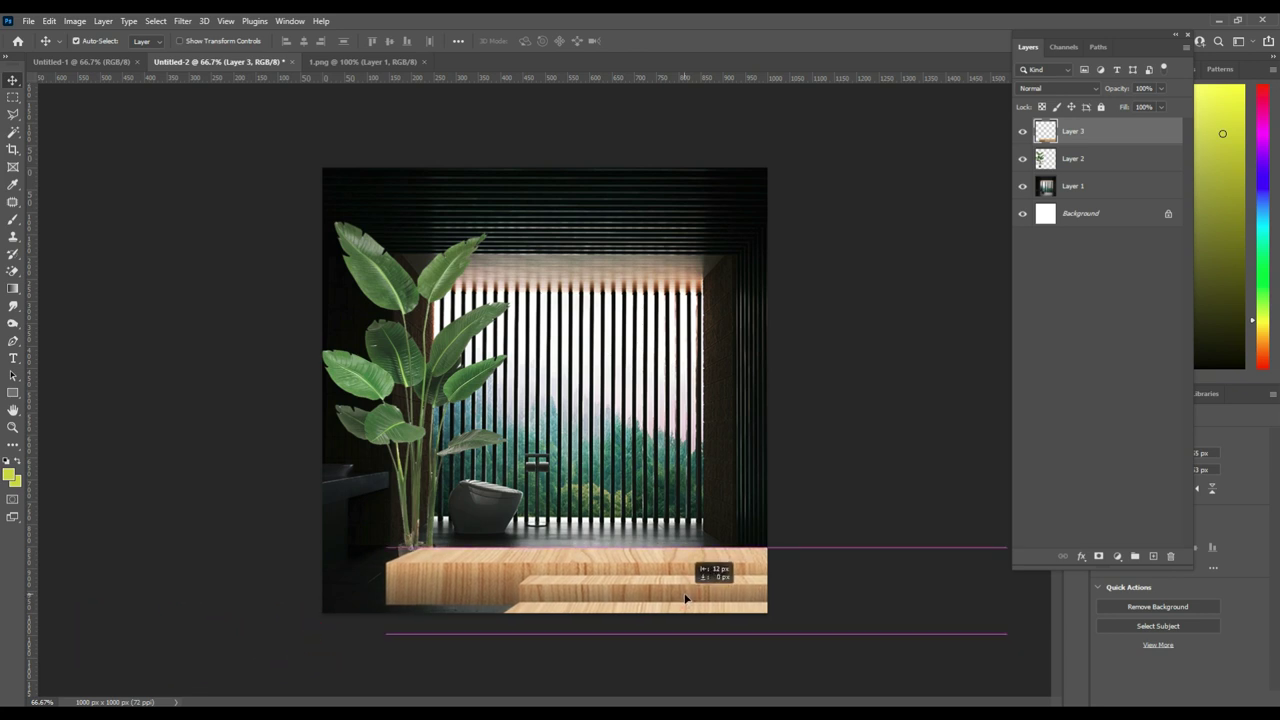
{"action": "key", "text": "ctrl"}
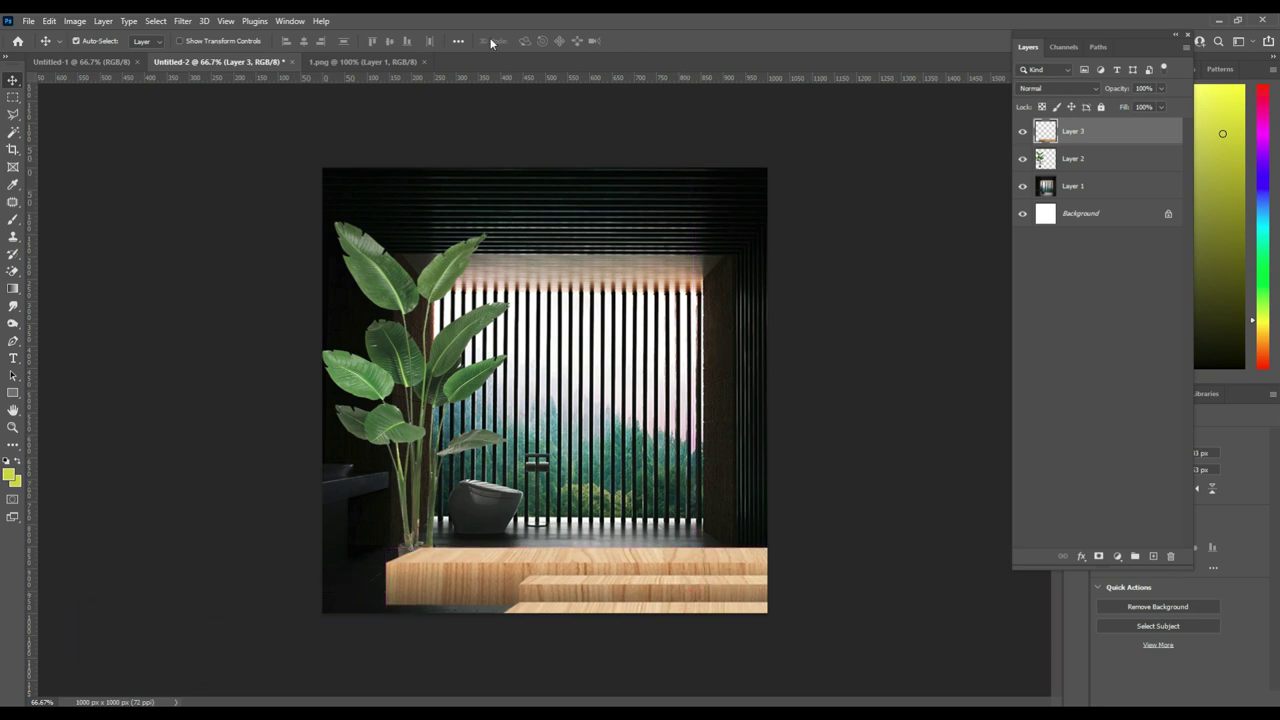
{"action": "left_click", "coordinate": [423, 62]}
- Open 2.png and drag the grey wood strip to the bottom of the canvas
{"action": "left_click", "coordinate": [30, 21]}
{"action": "left_click", "coordinate": [34, 48]}
{"action": "double_click", "coordinate": [285, 135]}
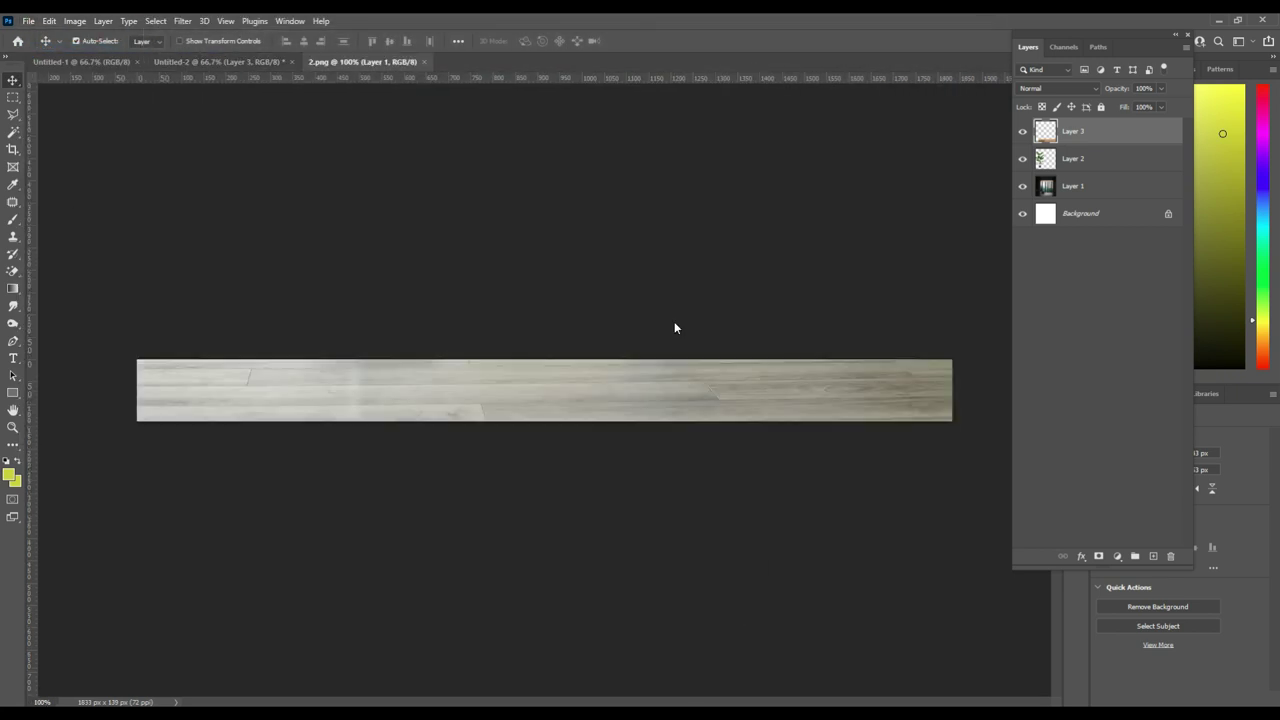
{"action": "mouse_move", "coordinate": [207, 62]}
{"action": "left_mouse_down"}
{"action": "mouse_move", "coordinate": [630, 440]}
{"action": "mouse_move", "coordinate": [662, 583]}
{"action": "left_mouse_up"}
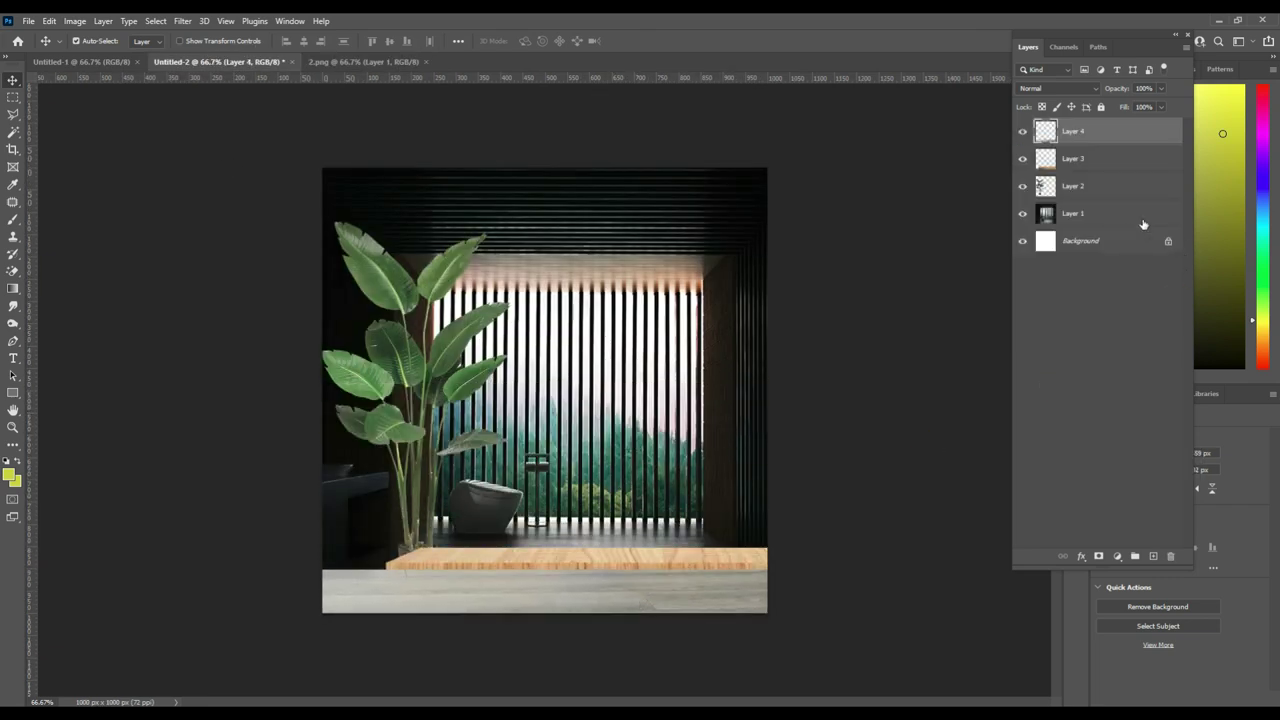
- Move Layer 4 below Layer 3, nudge both wood steps into place, and enable Auto-Select
{"action": "left_click_drag", "start_coordinate": [1116, 144], "coordinate": [1116, 171]}
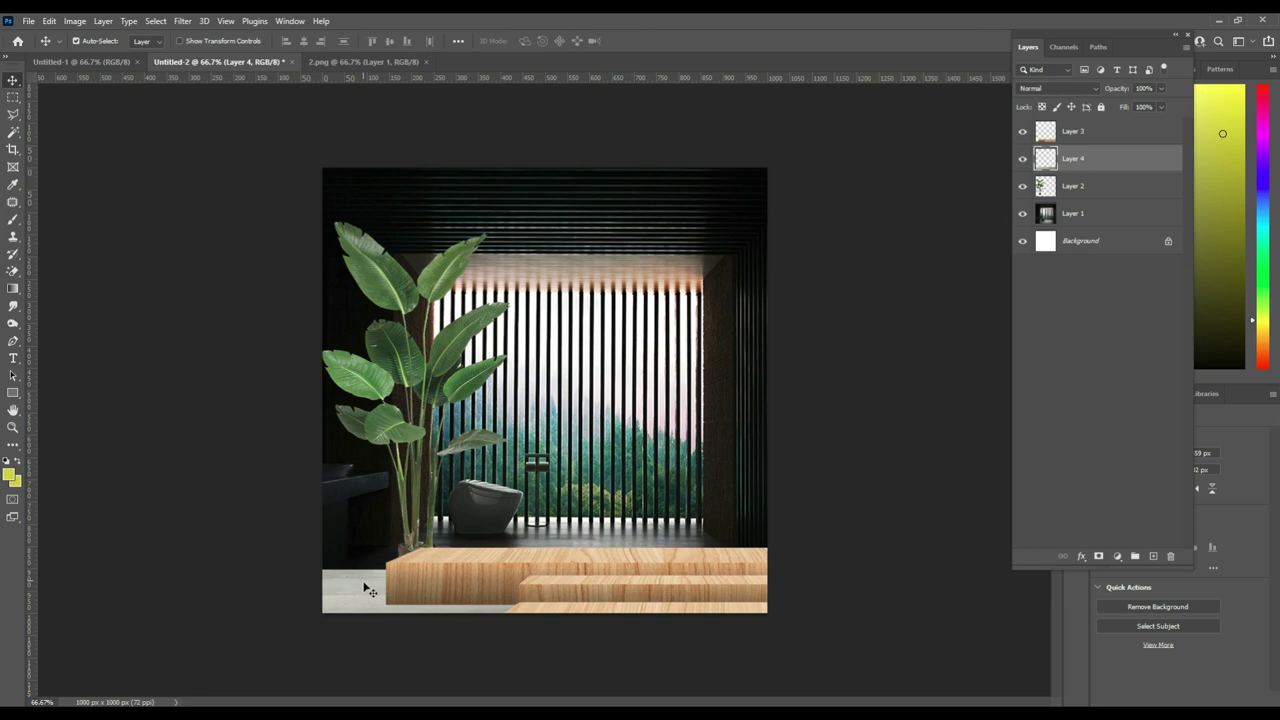
{"action": "left_click_drag", "start_coordinate": [365, 587], "coordinate": [365, 590]}
{"action": "left_click_drag", "start_coordinate": [651, 591], "coordinate": [677, 591]}
{"action": "left_click", "coordinate": [76, 41]}
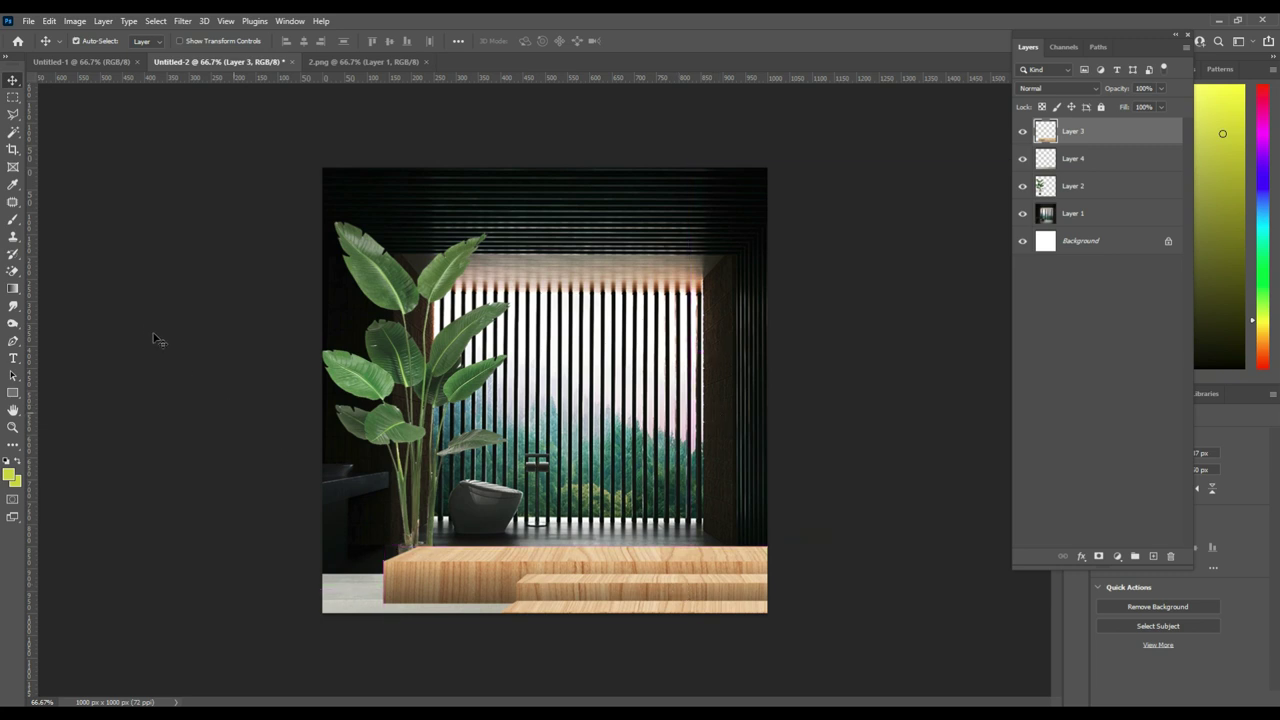
- Add a new layer and select a tall rectangle over the right part of the canvas
{"action": "left_click", "coordinate": [1154, 557]}
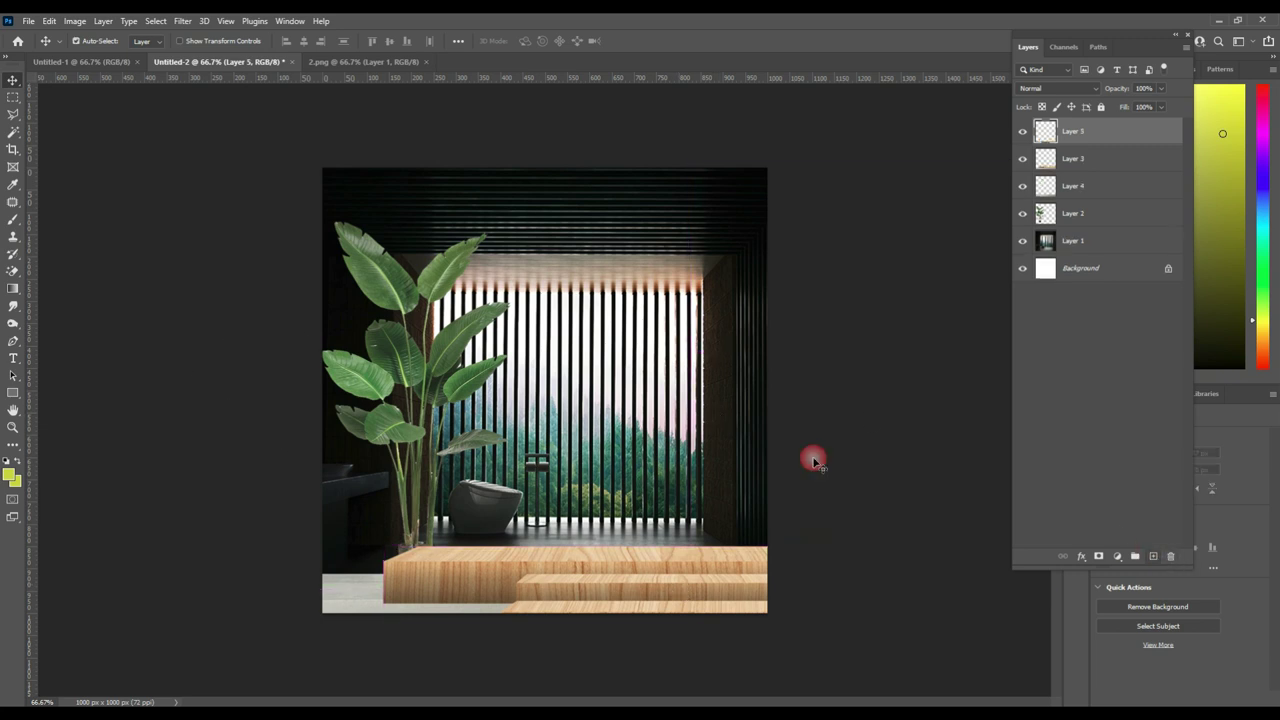
{"action": "left_click", "coordinate": [13, 98]}
{"action": "left_click_drag", "start_coordinate": [430, 148], "coordinate": [791, 584]}
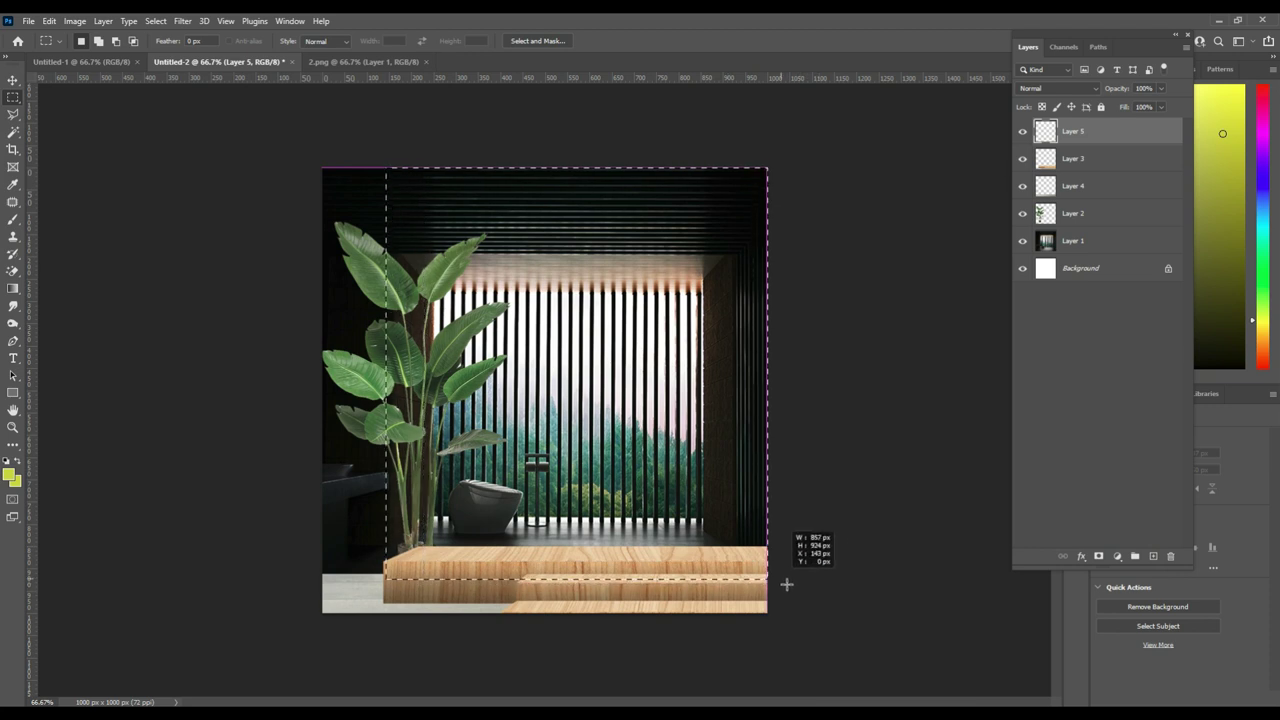
{"action": "left_click_drag", "start_coordinate": [791, 584], "coordinate": [823, 637]}
- Set the background colour to c4c5c7 and the foreground to light grey e1e1e1
{"action": "left_click", "coordinate": [11, 474]}
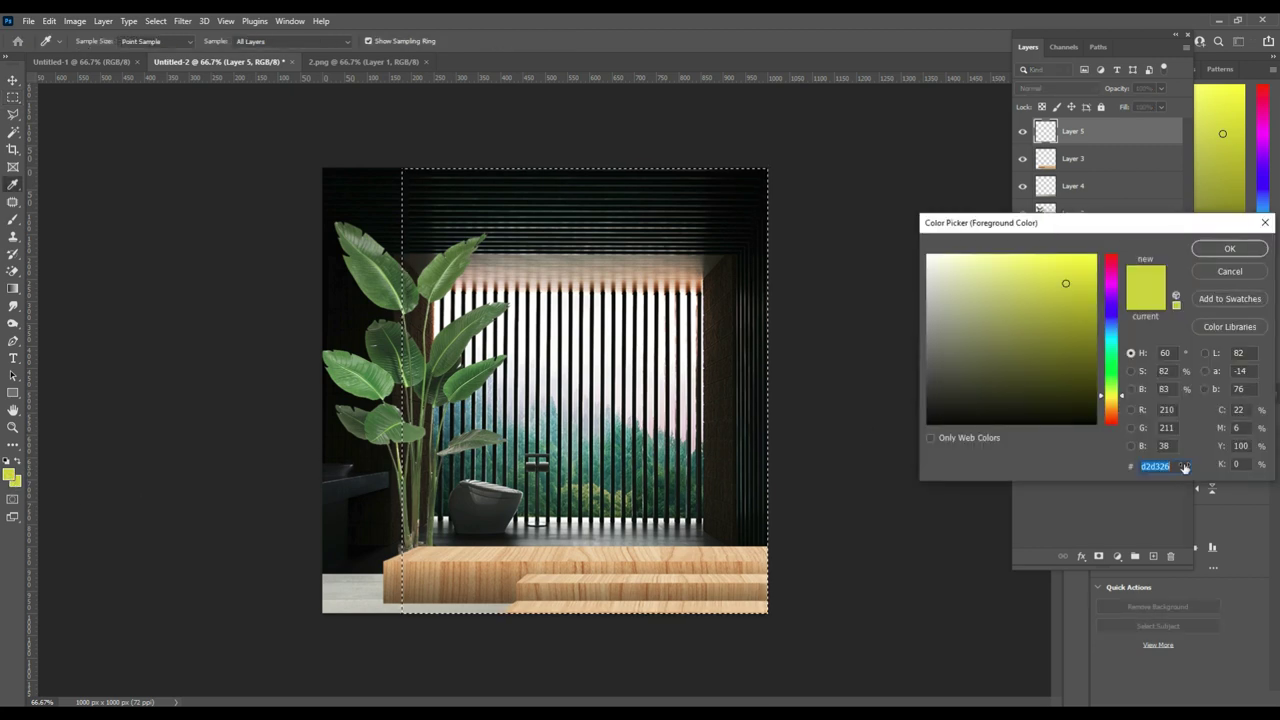
{"action": "type", "text": "c4c5c7"}
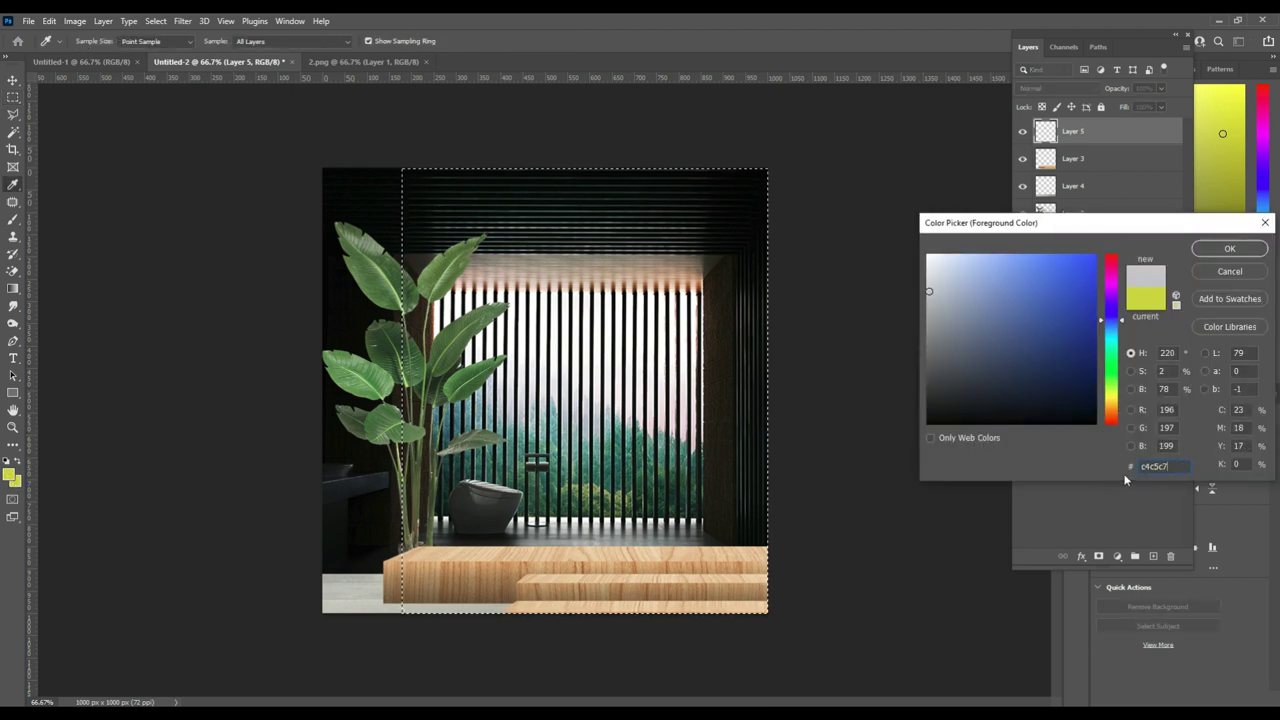
{"action": "left_click", "coordinate": [1229, 248]}
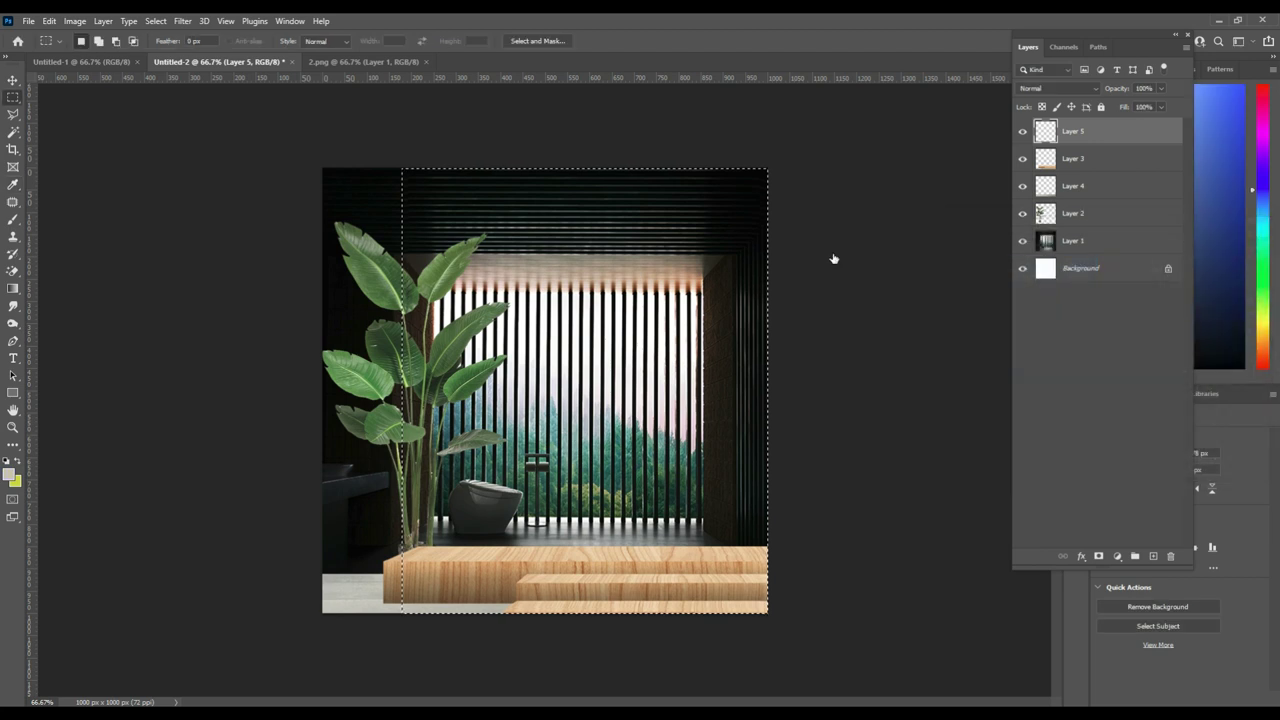
{"action": "left_click", "coordinate": [19, 461]}
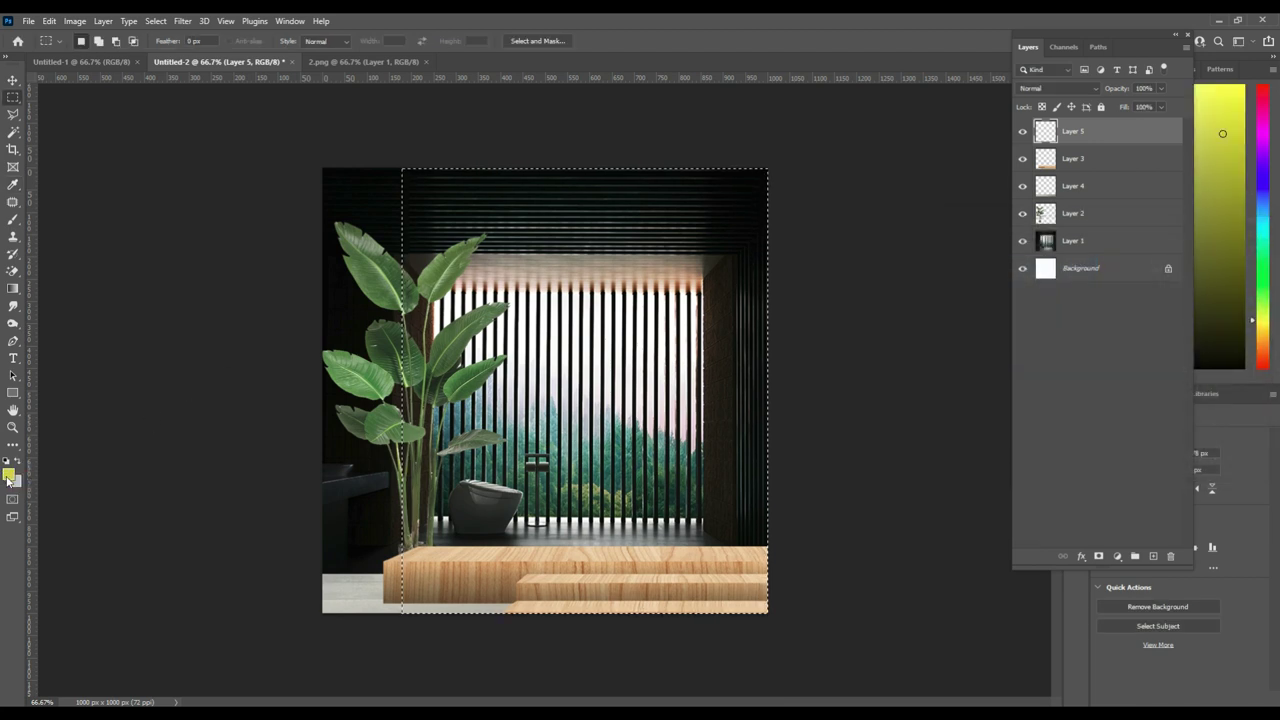
{"action": "left_click", "coordinate": [8, 476]}
{"action": "left_click", "coordinate": [845, 475]}
{"action": "left_click", "coordinate": [928, 275]}
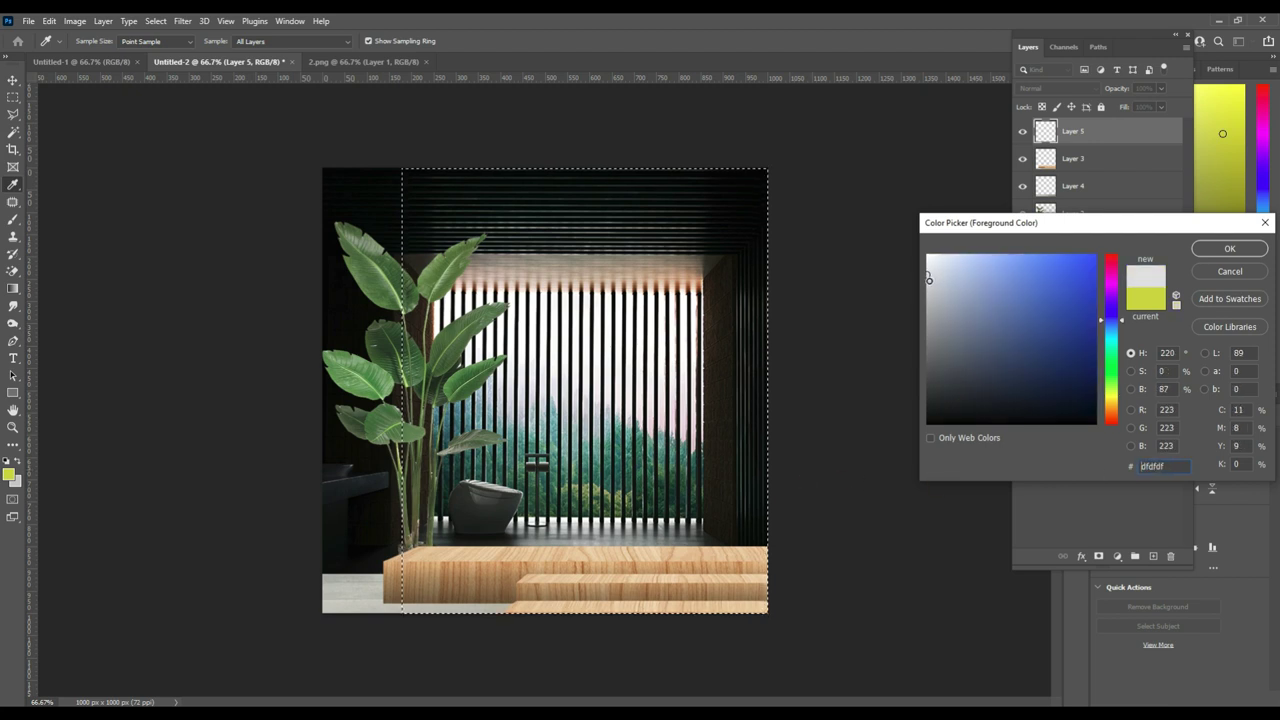
{"action": "left_click", "coordinate": [1229, 248]}
- Fill the selection with the Basics foreground-to-background gradient
{"action": "left_click", "coordinate": [13, 289]}
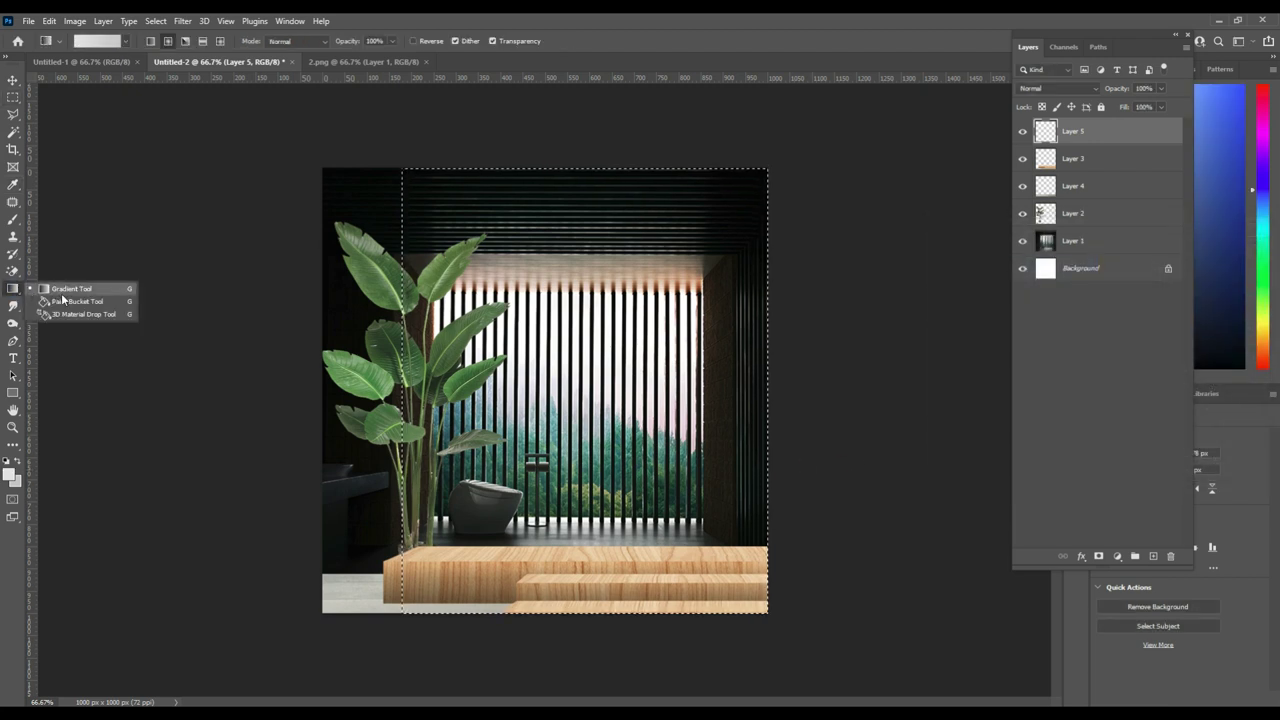
{"action": "left_click", "coordinate": [126, 41]}
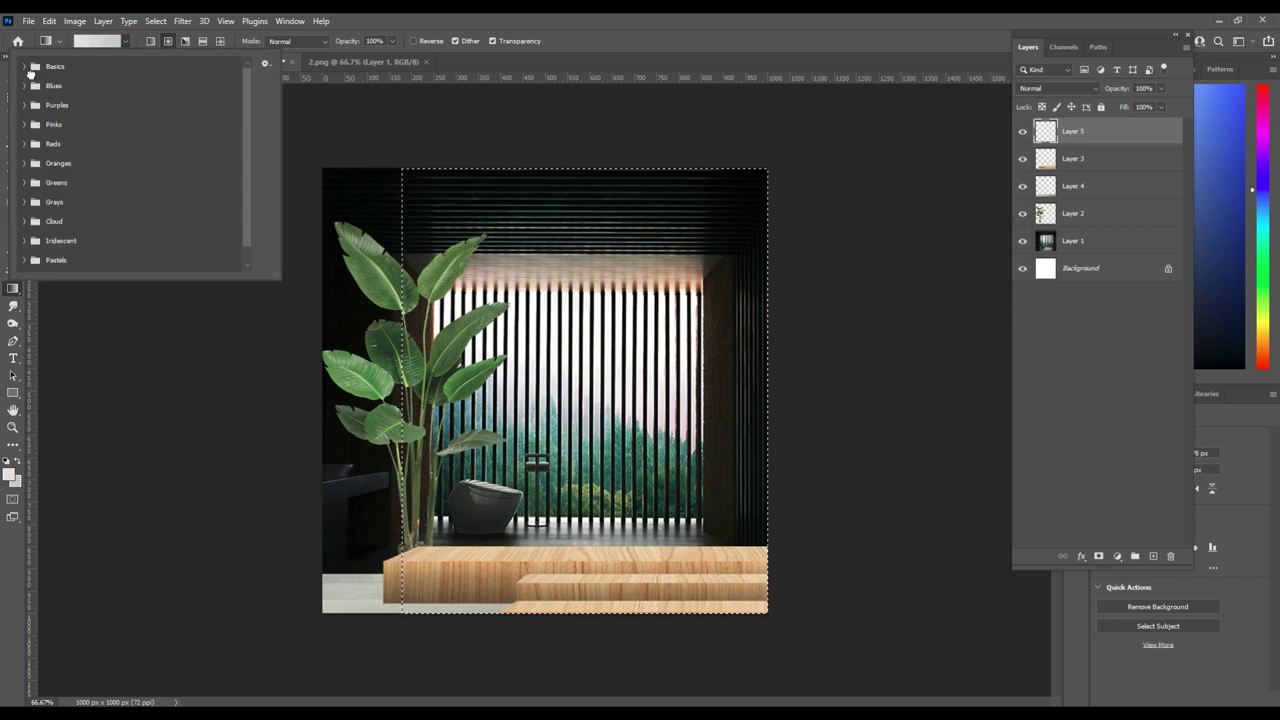
{"action": "left_click", "coordinate": [31, 68]}
{"action": "left_click", "coordinate": [634, 97]}
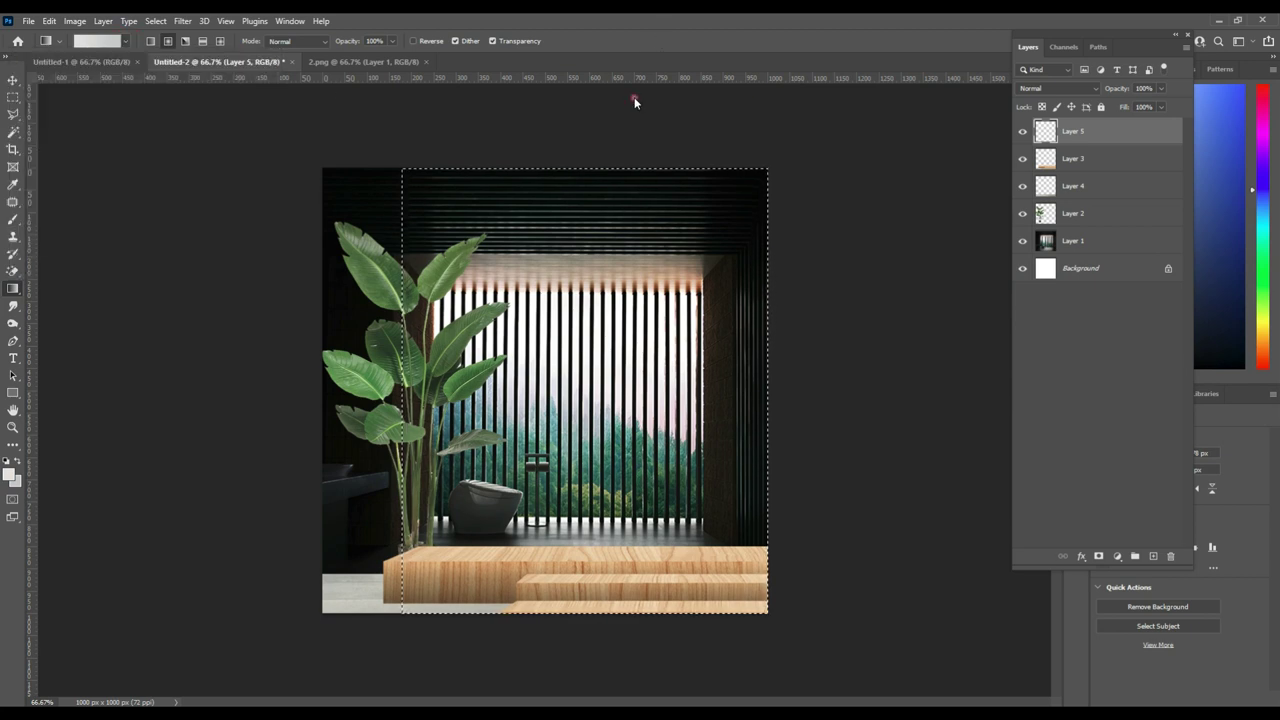
{"action": "left_click_drag", "start_coordinate": [602, 200], "coordinate": [602, 565]}
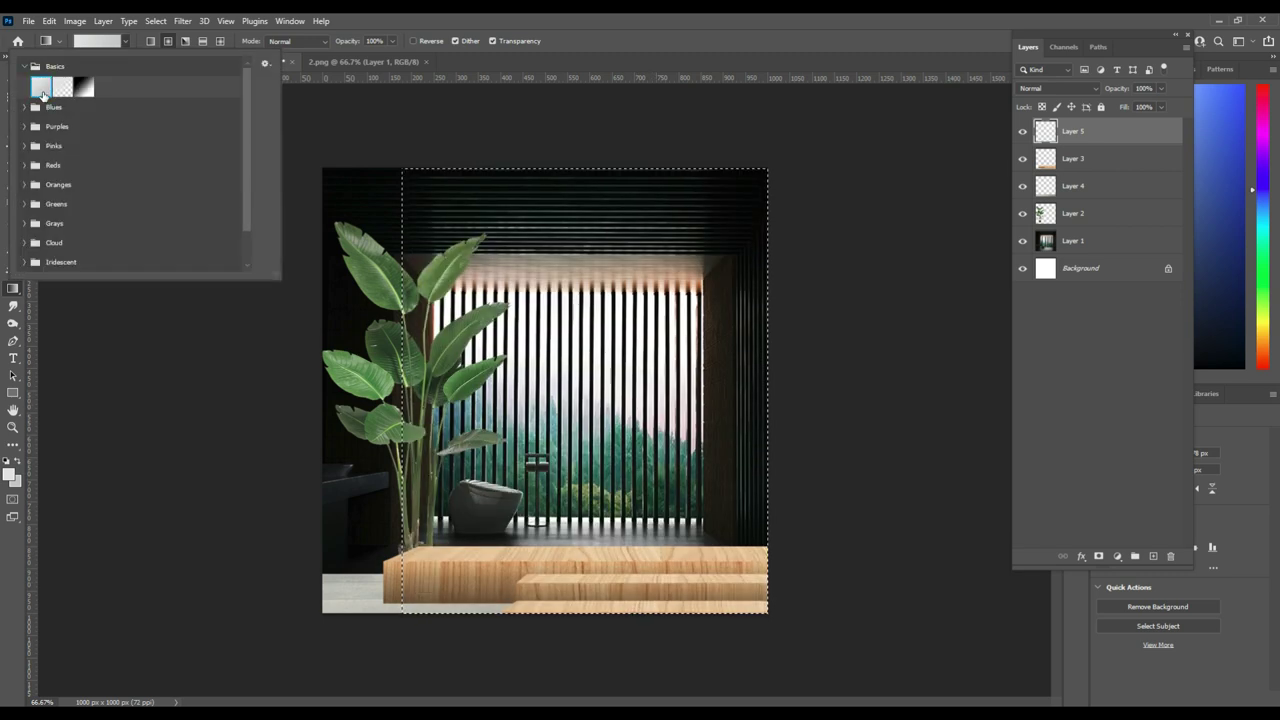
{"action": "left_click_drag", "start_coordinate": [604, 214], "coordinate": [620, 569]}
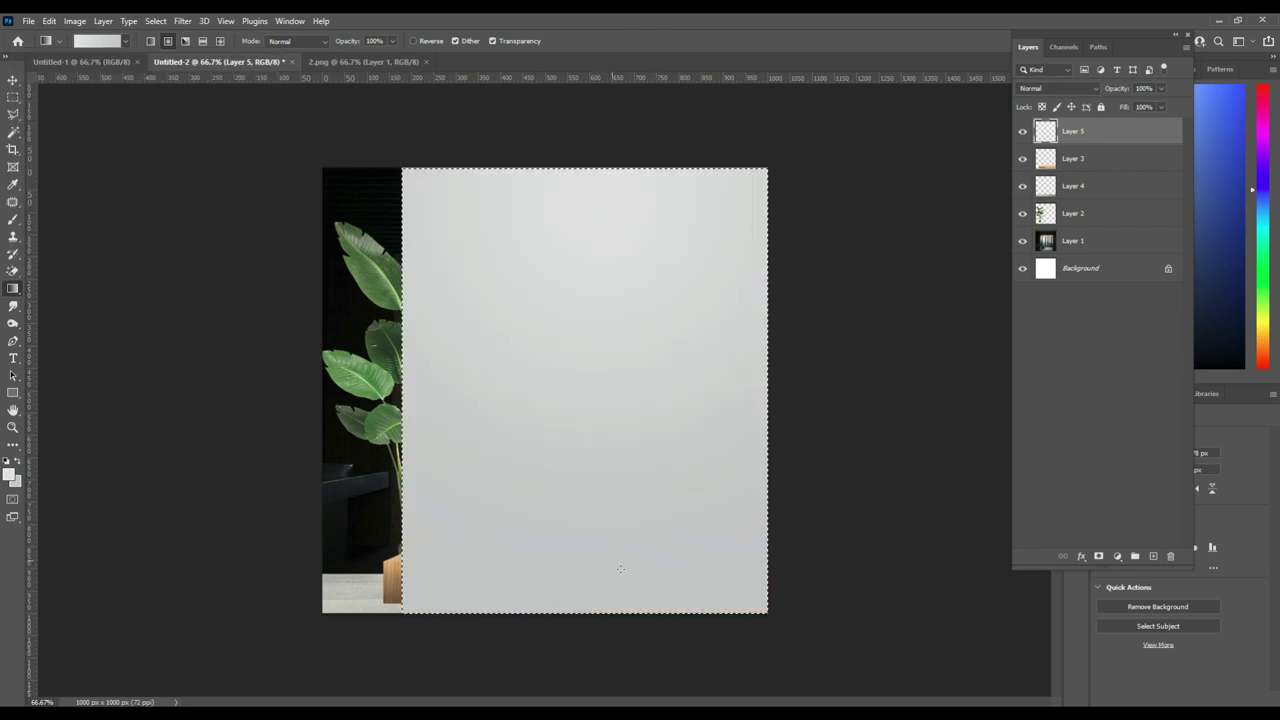
{"action": "left_click_drag", "start_coordinate": [630, 410], "coordinate": [622, 492]}
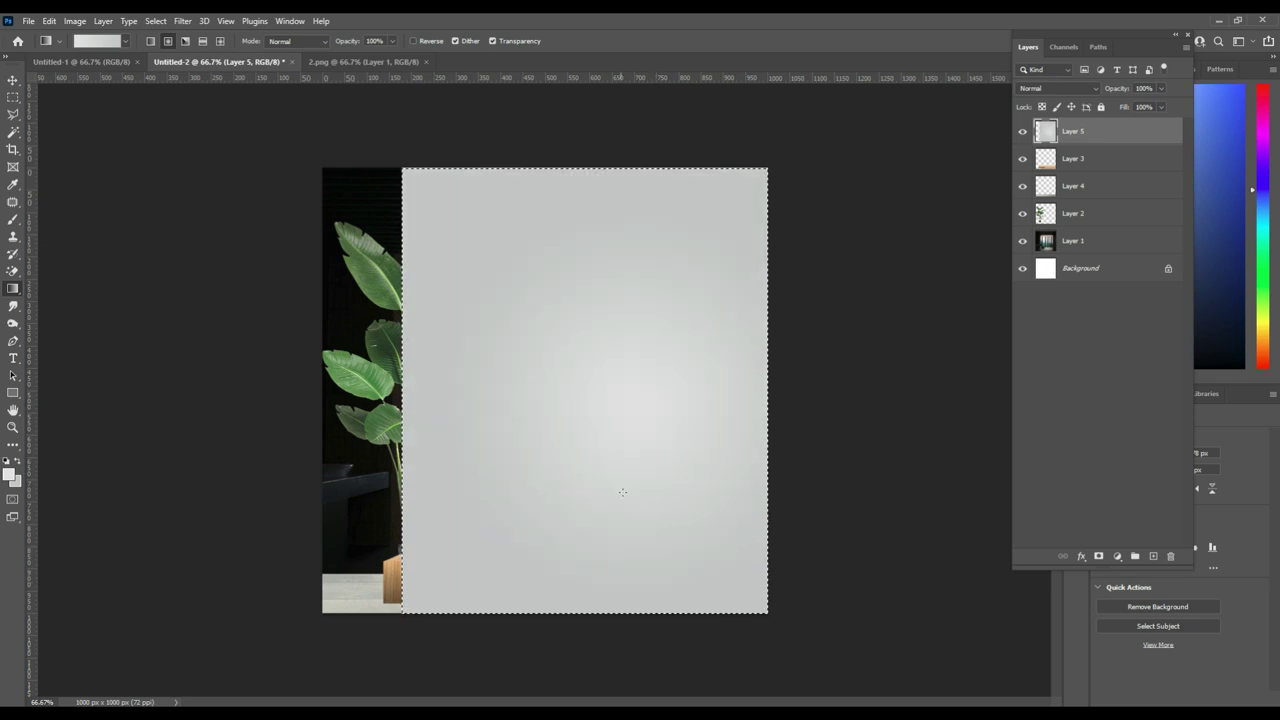
- Redraw the fill as a vertical linear gradient with the transition lower down
{"action": "left_click", "coordinate": [150, 42]}
{"action": "left_click_drag", "start_coordinate": [585, 298], "coordinate": [575, 460]}
{"action": "left_click", "coordinate": [586, 554]}
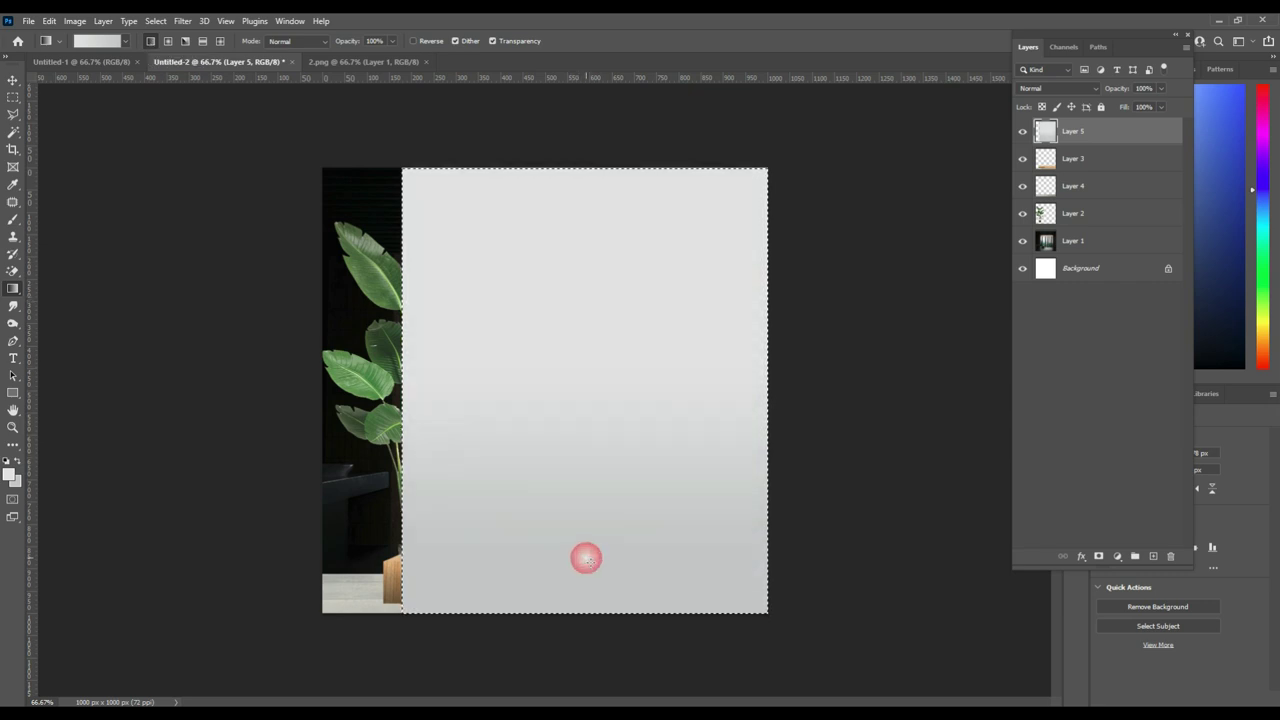
{"action": "left_click_drag", "start_coordinate": [600, 300], "coordinate": [600, 509]}
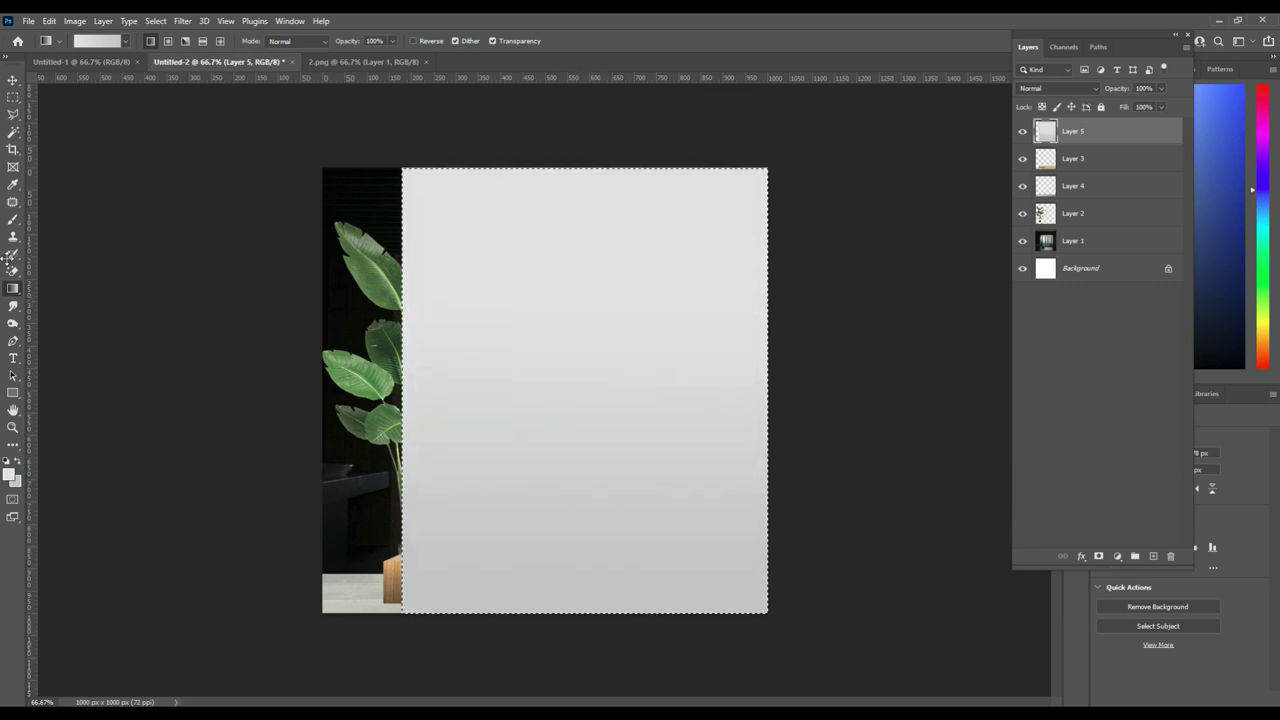
{"action": "left_click", "coordinate": [13, 80]}
{"action": "left_click_drag", "start_coordinate": [350, 192], "coordinate": [355, 195]}
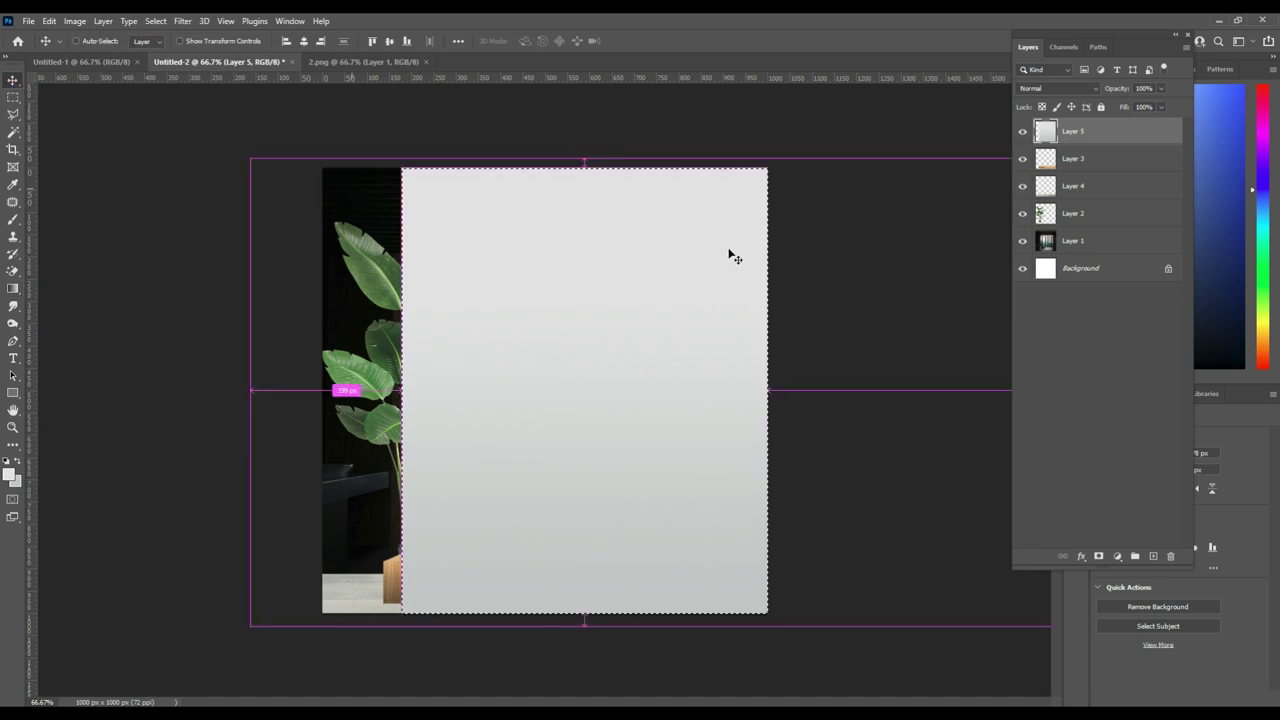
- Place Layer 5 above Layer 1, shift the panel right and platform left, and close 2.png
{"action": "left_click_drag", "start_coordinate": [541, 296], "coordinate": [541, 296]}
{"action": "mouse_move", "coordinate": [1134, 134]}
{"action": "left_mouse_down"}
{"action": "mouse_move", "coordinate": [1129, 231]}
{"action": "mouse_move", "coordinate": [1112, 180]}
{"action": "left_mouse_up"}
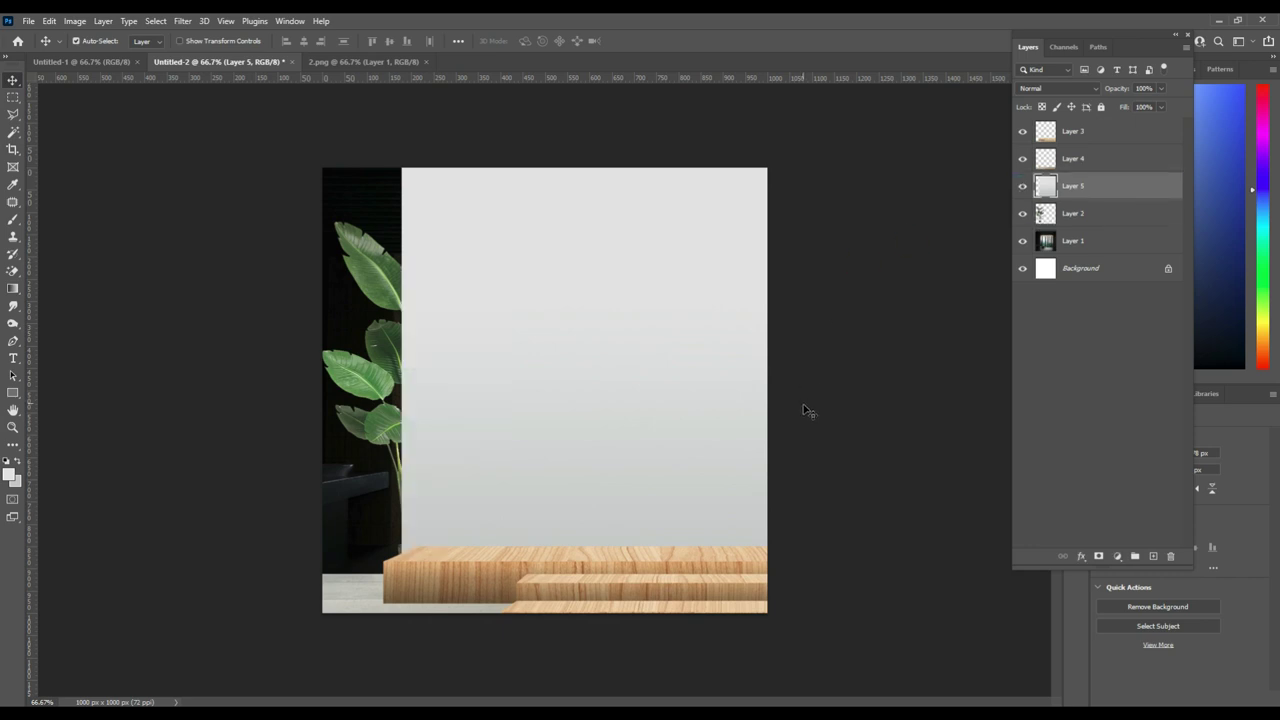
{"action": "left_click_drag", "start_coordinate": [643, 428], "coordinate": [781, 498]}
{"action": "left_click_drag", "start_coordinate": [573, 431], "coordinate": [577, 464]}
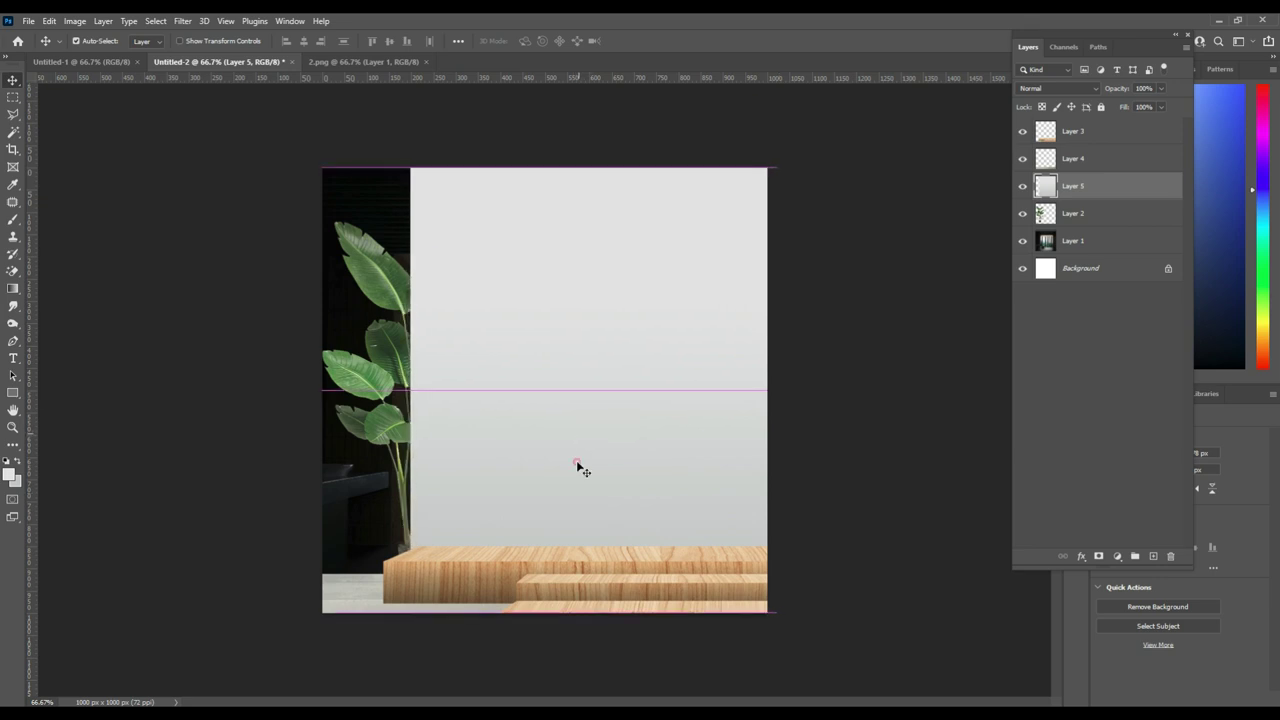
{"action": "left_click_drag", "start_coordinate": [557, 558], "coordinate": [534, 574]}
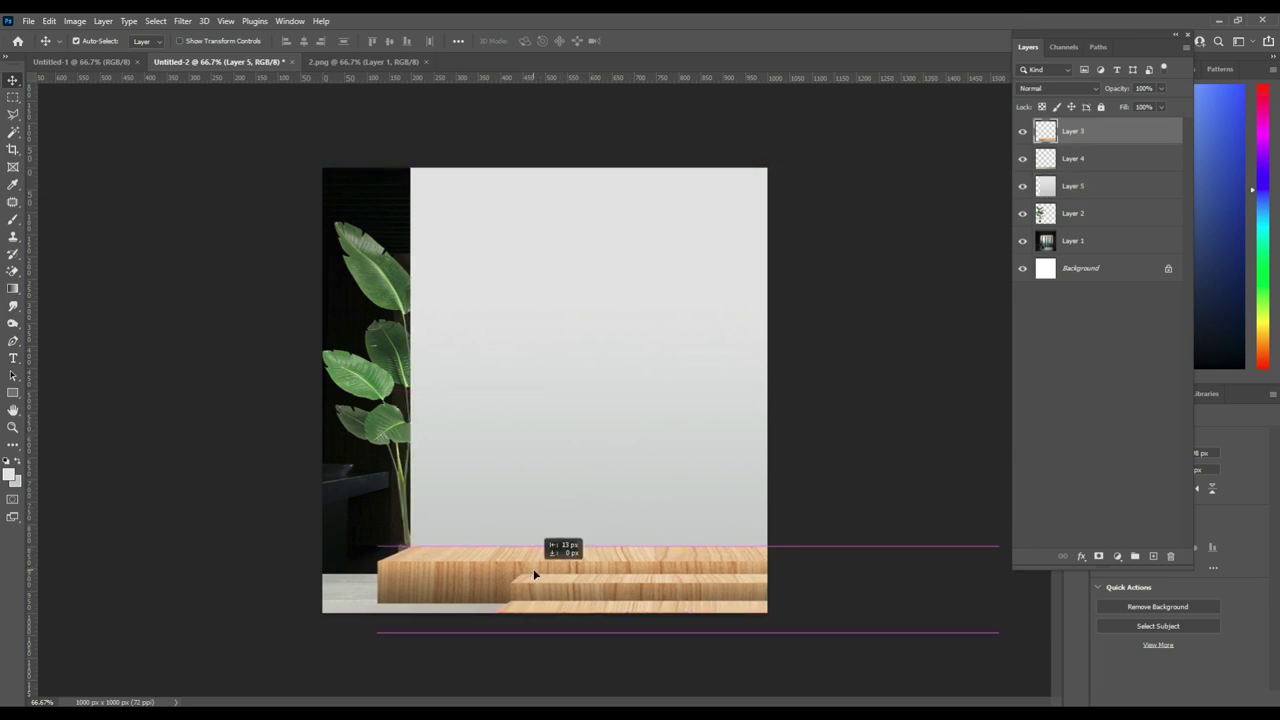
{"action": "left_click", "coordinate": [425, 62]}
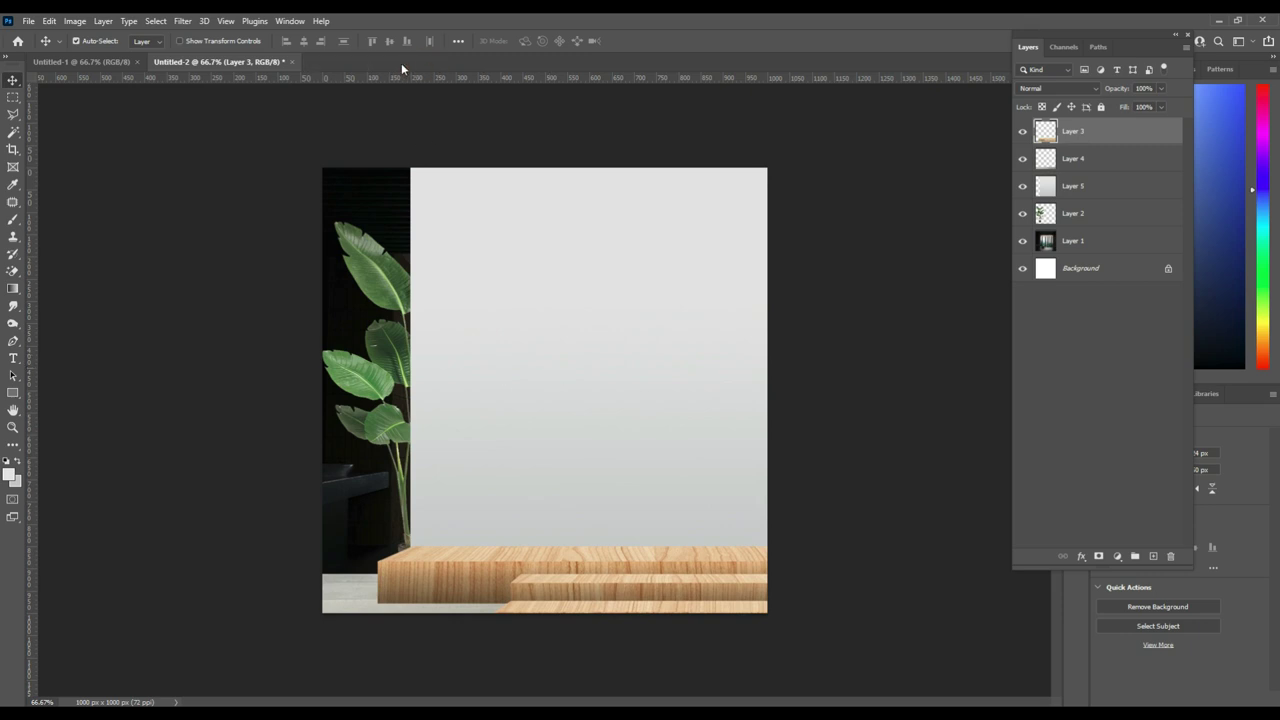
- Bring the 7.png pillows and blanket onto the step's left end, then close 7.png
{"action": "left_click", "coordinate": [28, 21]}
{"action": "left_click", "coordinate": [40, 46]}
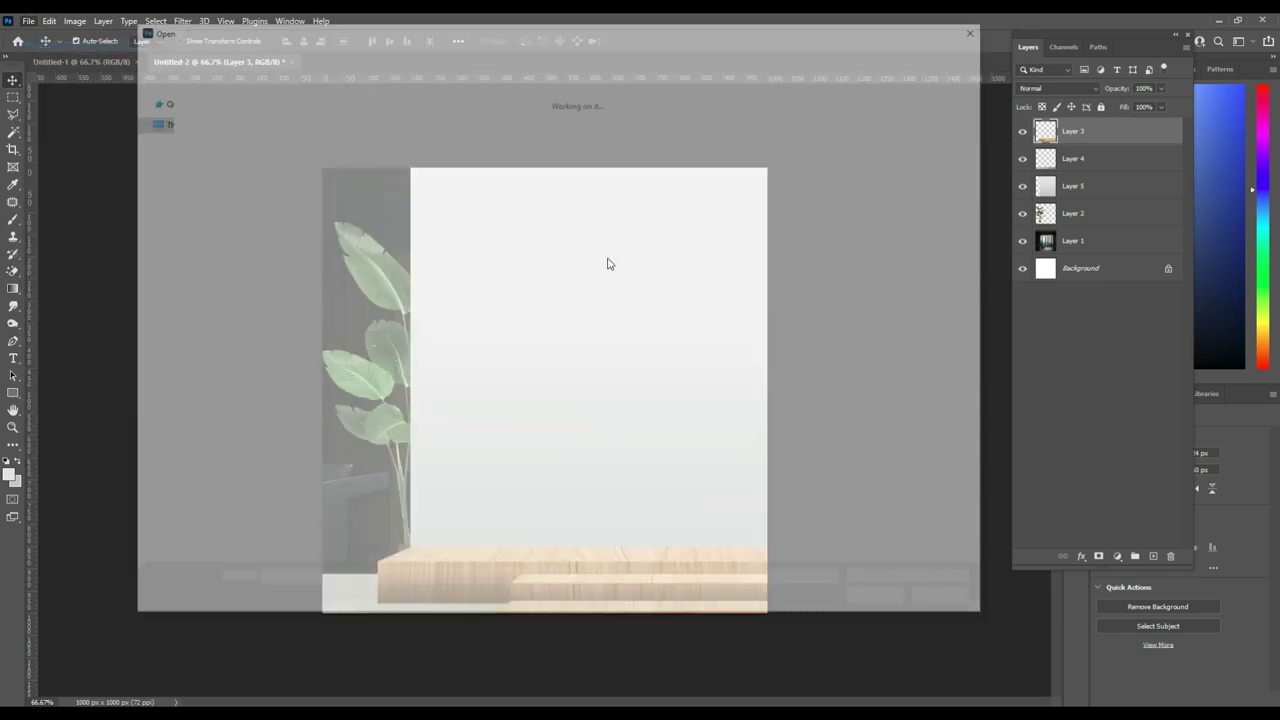
{"action": "left_click", "coordinate": [748, 308]}
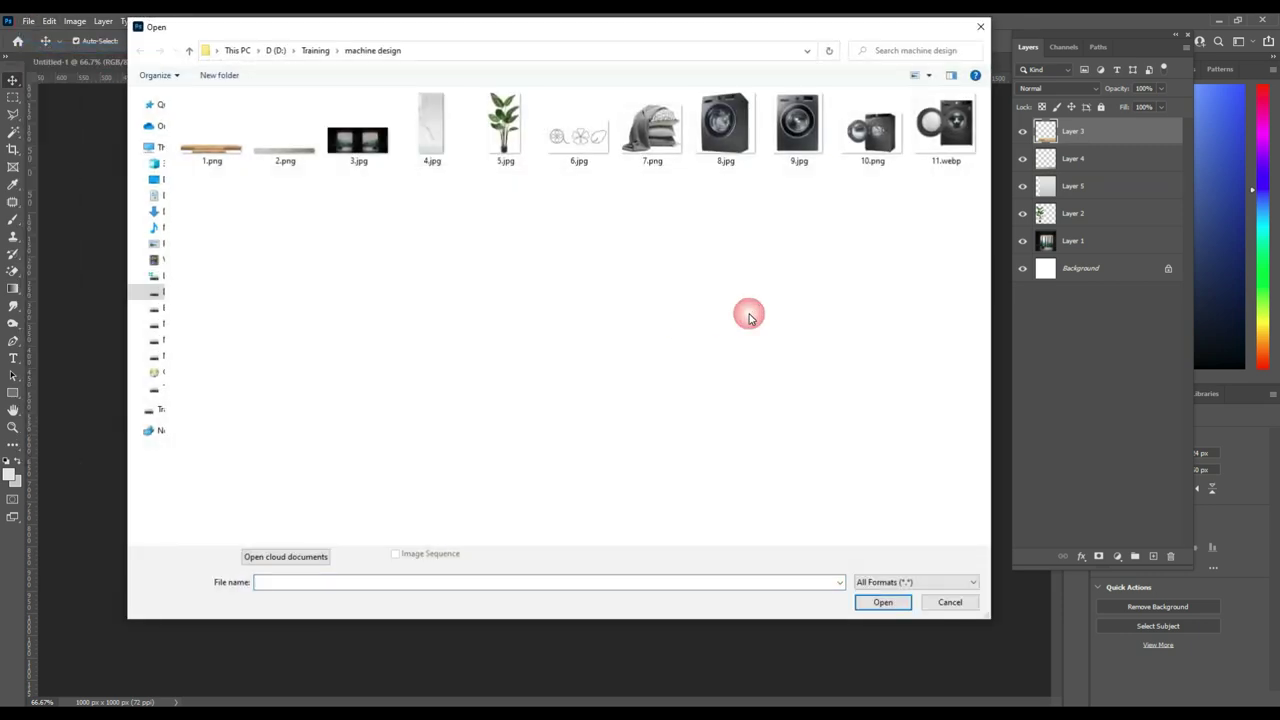
{"action": "left_click", "coordinate": [662, 130]}
{"action": "left_click", "coordinate": [897, 607]}
{"action": "left_click", "coordinate": [897, 607]}
{"action": "left_click", "coordinate": [897, 607]}
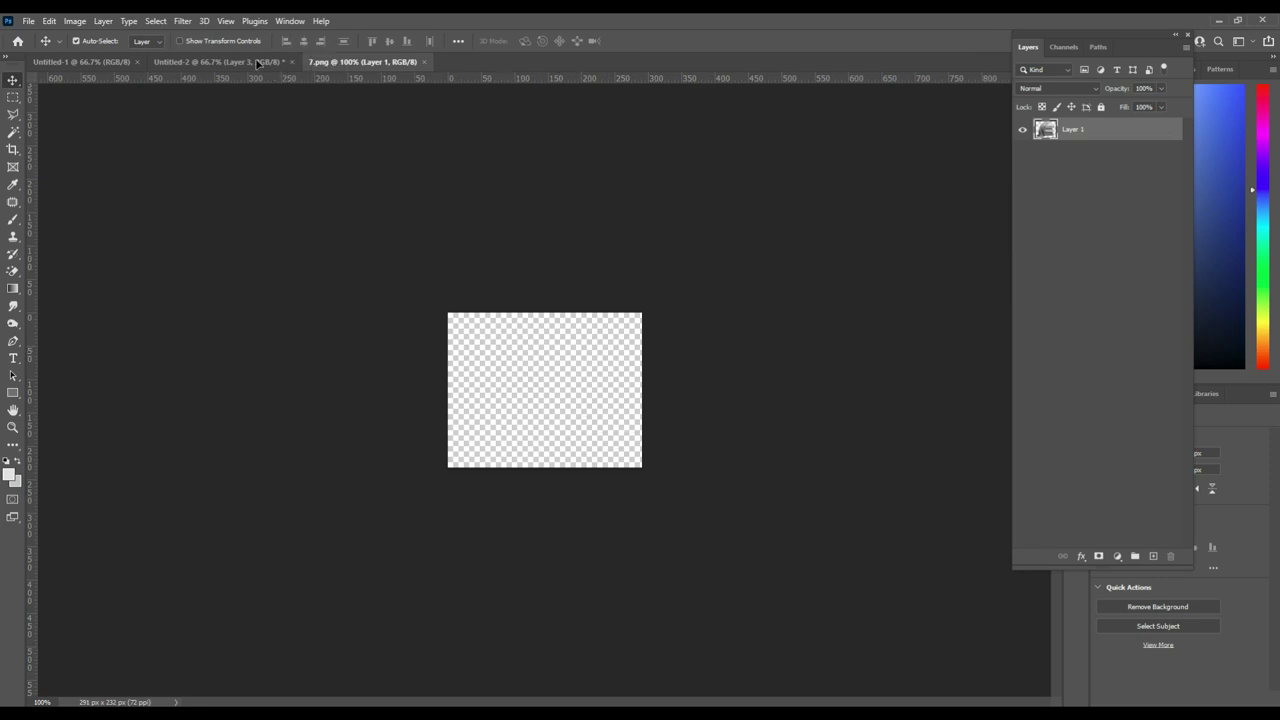
{"action": "mouse_move", "coordinate": [585, 360]}
{"action": "left_mouse_down"}
{"action": "mouse_move", "coordinate": [460, 335]}
{"action": "mouse_move", "coordinate": [495, 527]}
{"action": "left_mouse_up"}
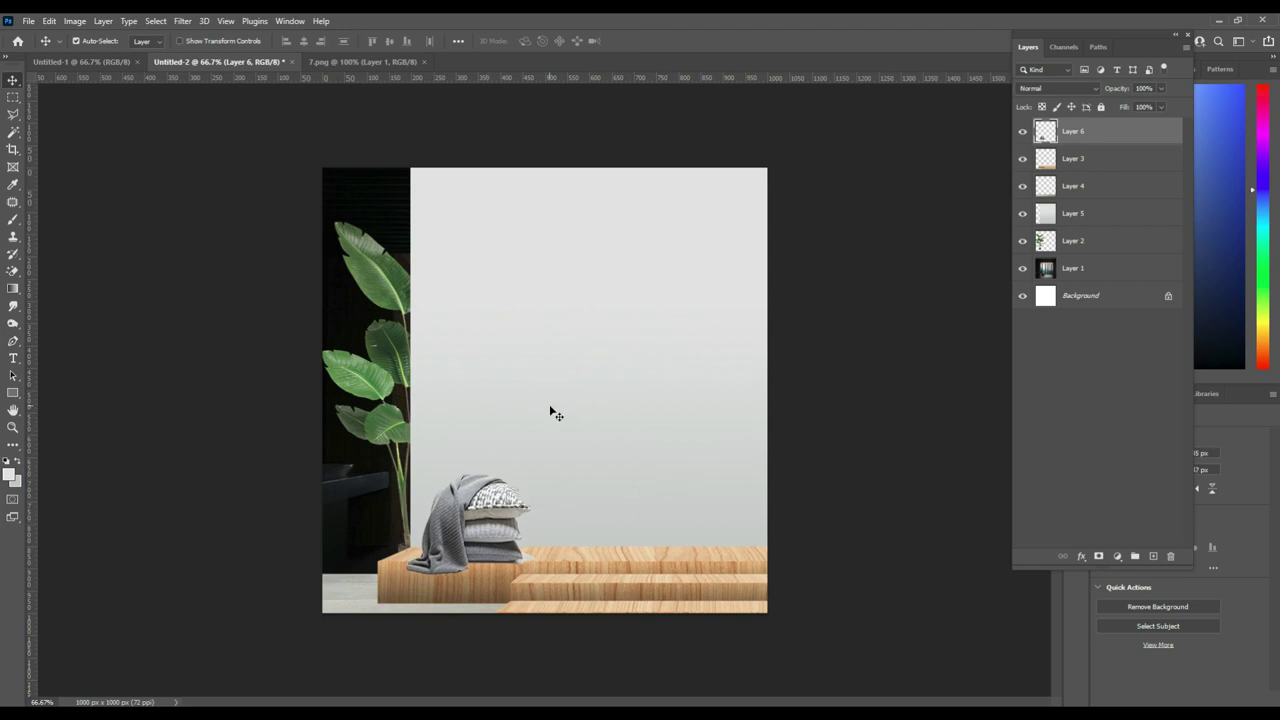
{"action": "left_click", "coordinate": [425, 63]}
{"action": "left_click", "coordinate": [29, 21]}
- Open 9.jpg and drag the washing machine into the ad as a new layer
{"action": "left_click", "coordinate": [42, 48]}
{"action": "left_click", "coordinate": [798, 135]}
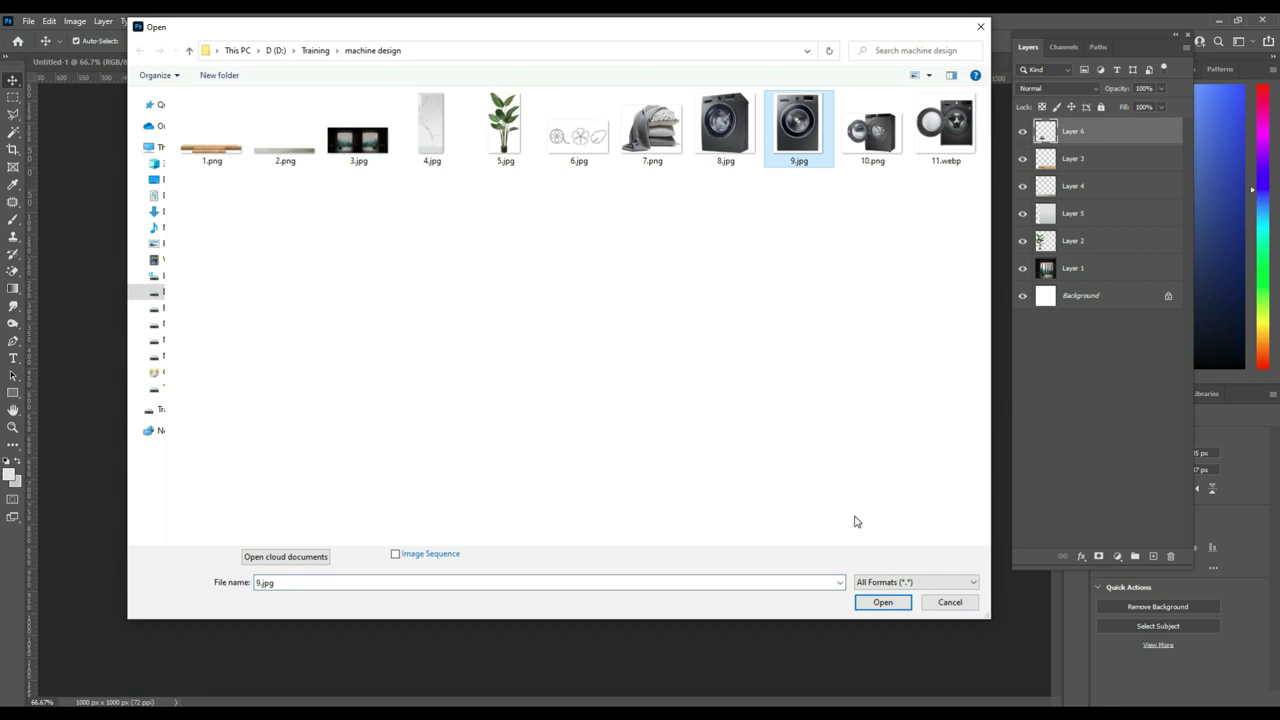
{"action": "left_click", "coordinate": [880, 602]}
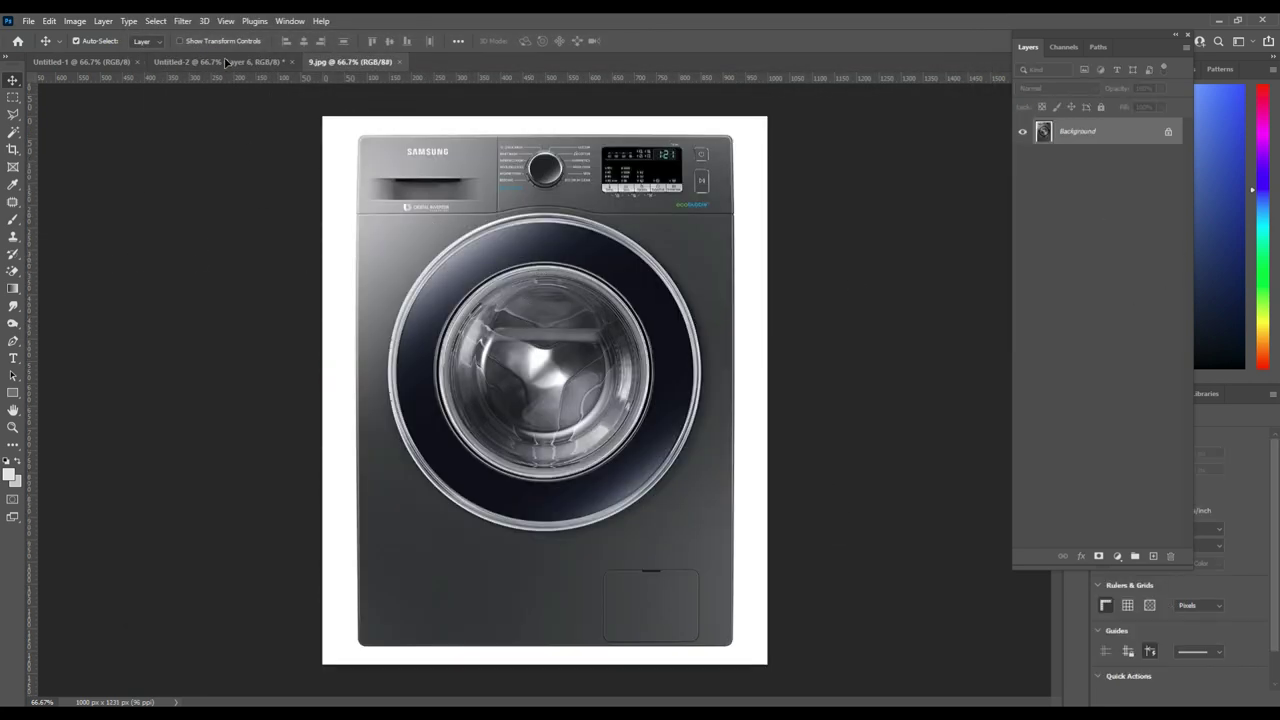
{"action": "left_click_drag", "start_coordinate": [226, 62], "coordinate": [564, 356]}
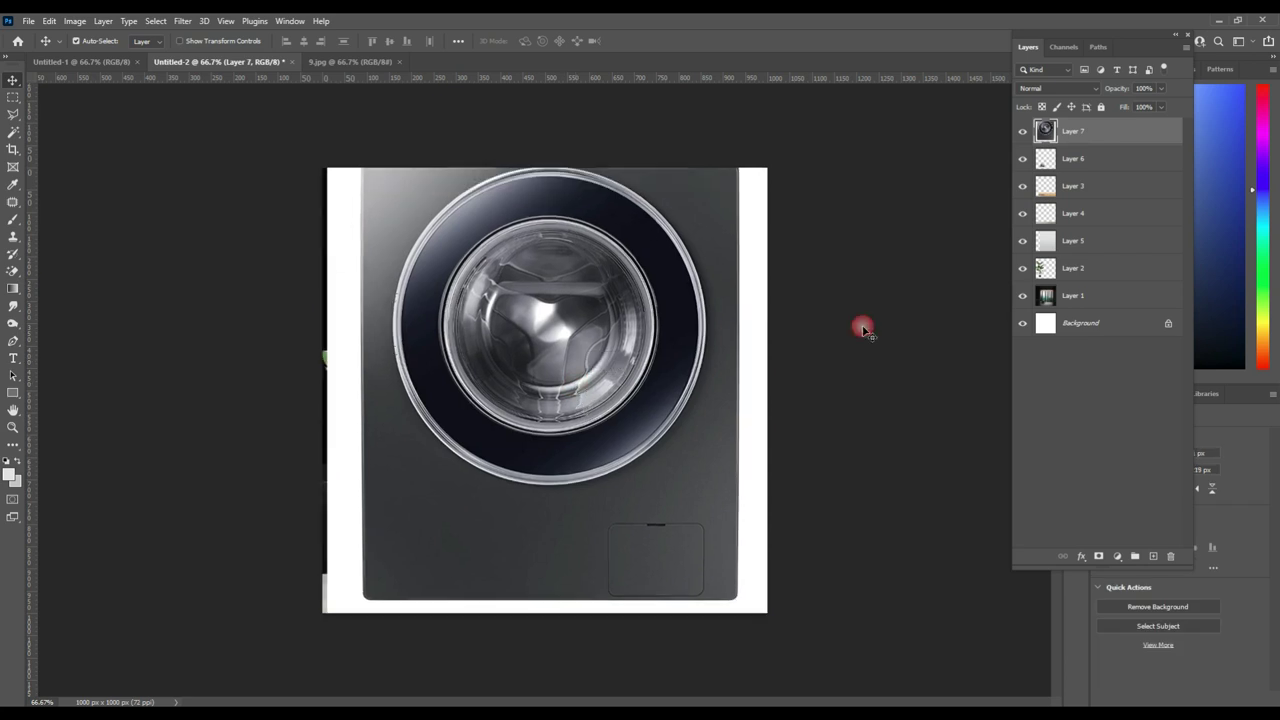
- Shrink the washing machine to about 75% and move it right and down onto the platform
{"action": "key", "text": "ctrl+t"}
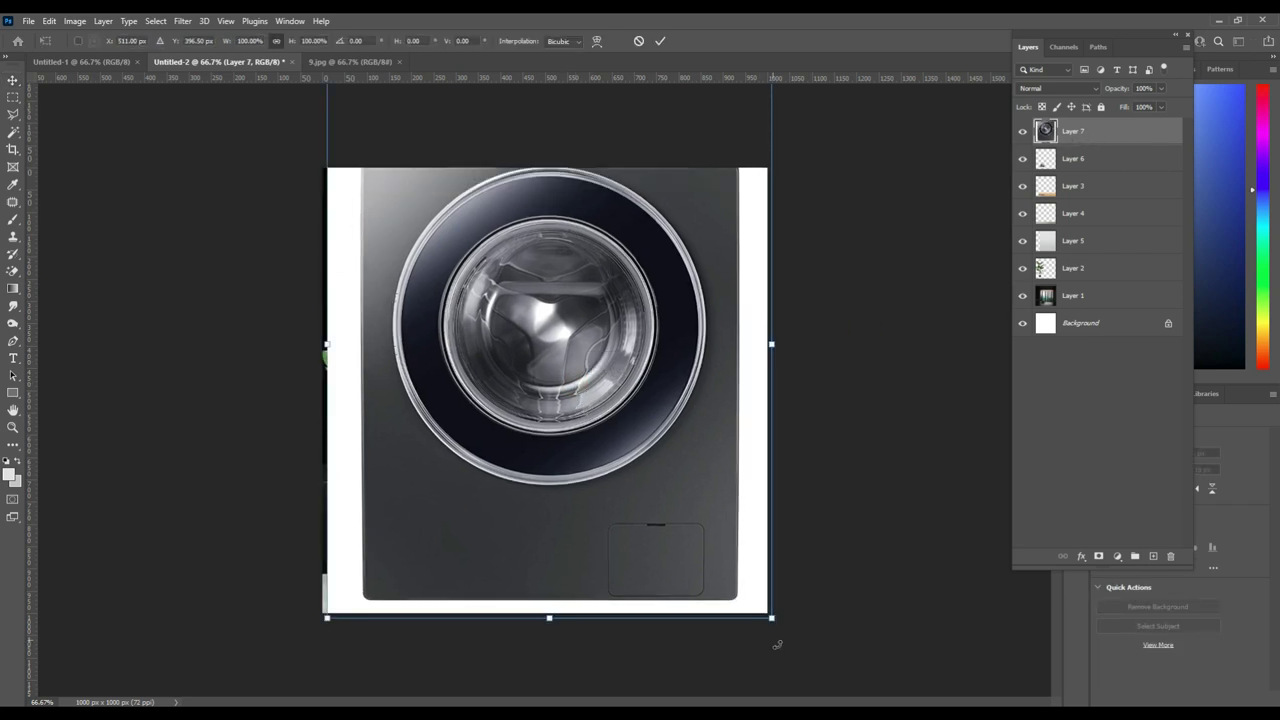
{"action": "left_click_drag", "start_coordinate": [777, 645], "coordinate": [720, 560]}
{"action": "left_click_drag", "start_coordinate": [630, 301], "coordinate": [665, 360]}
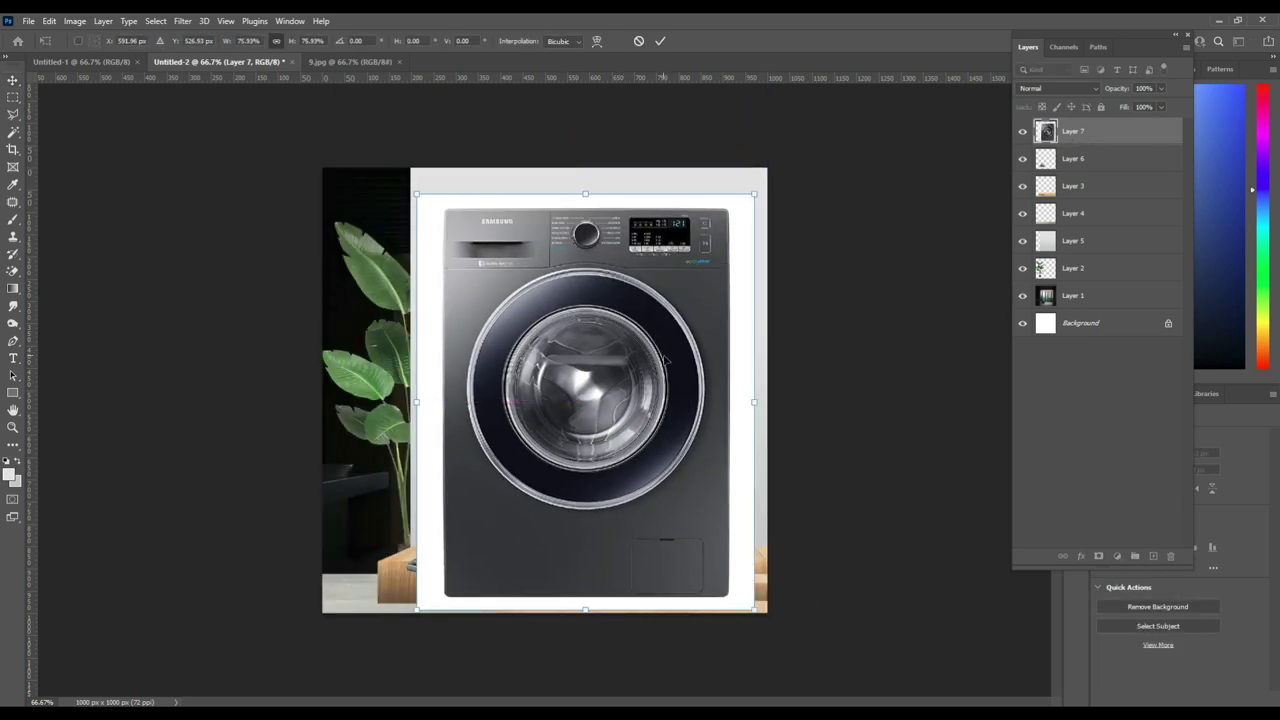
{"action": "key", "text": "Return"}
- Erase the white border around the washing machine with the Magic Eraser
{"action": "left_click", "coordinate": [13, 271]}
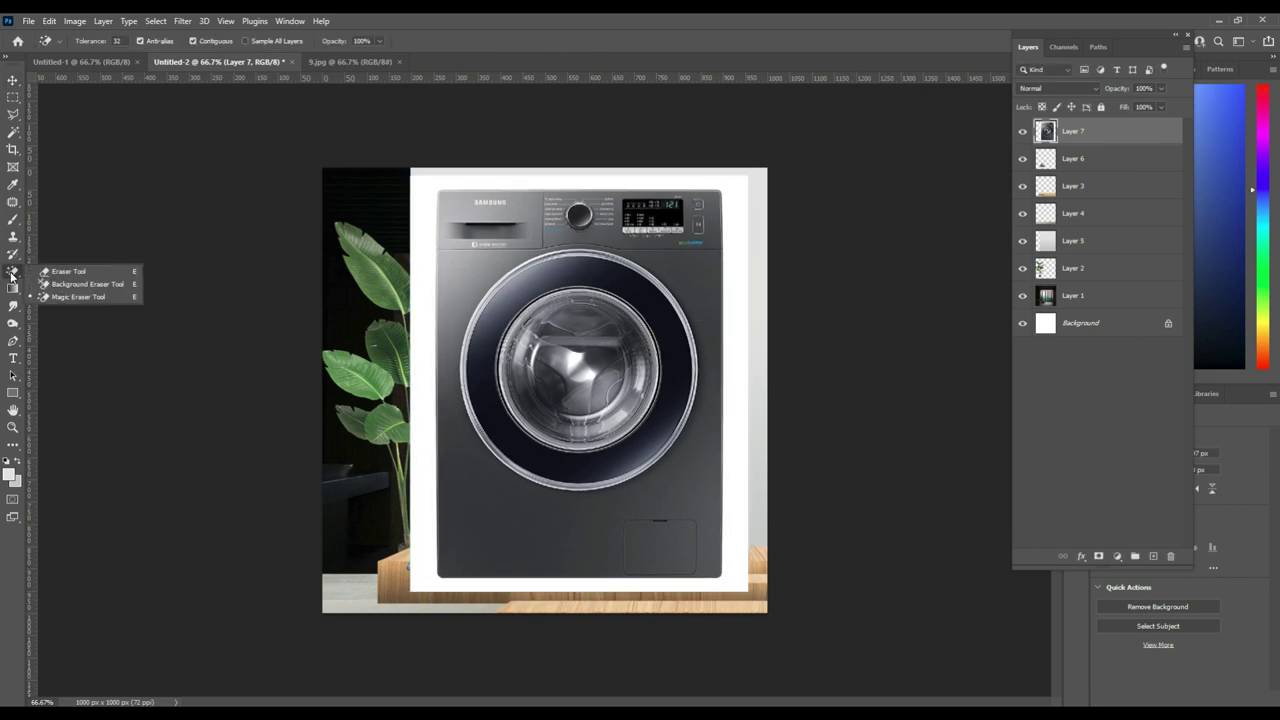
{"action": "left_click", "coordinate": [59, 298]}
{"action": "left_click", "coordinate": [478, 180]}
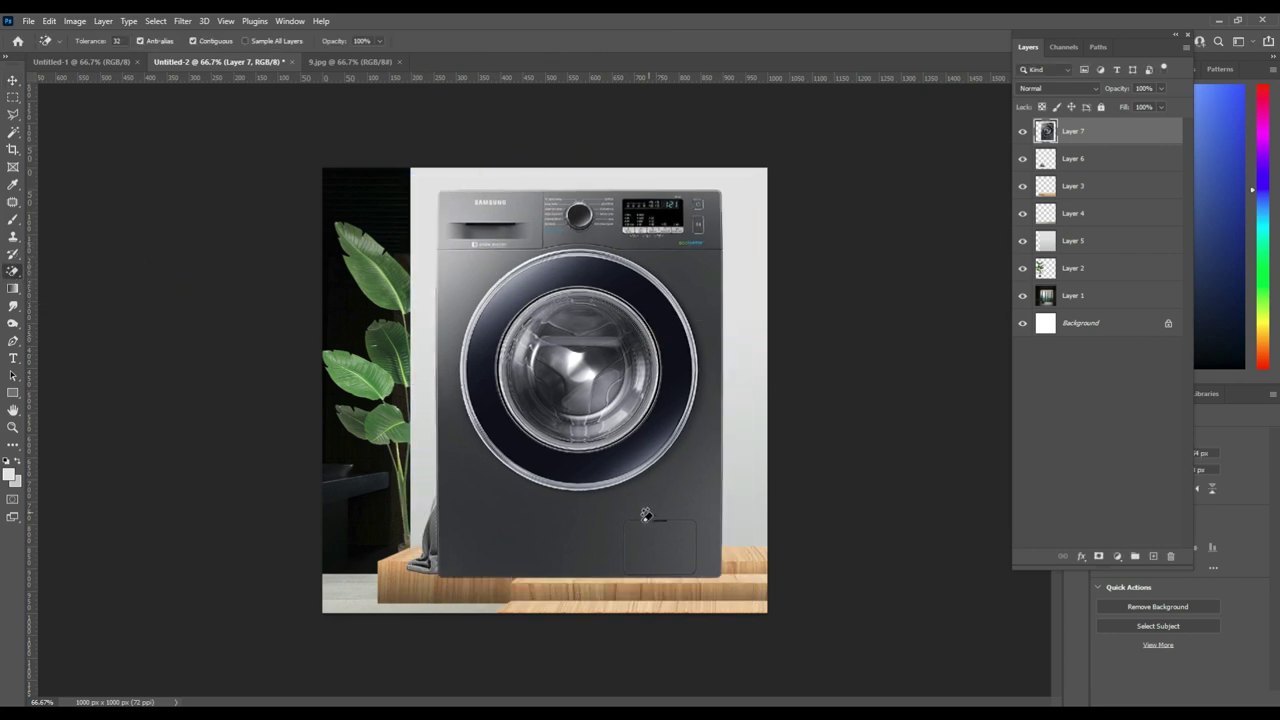
{"action": "left_click", "coordinate": [13, 81]}
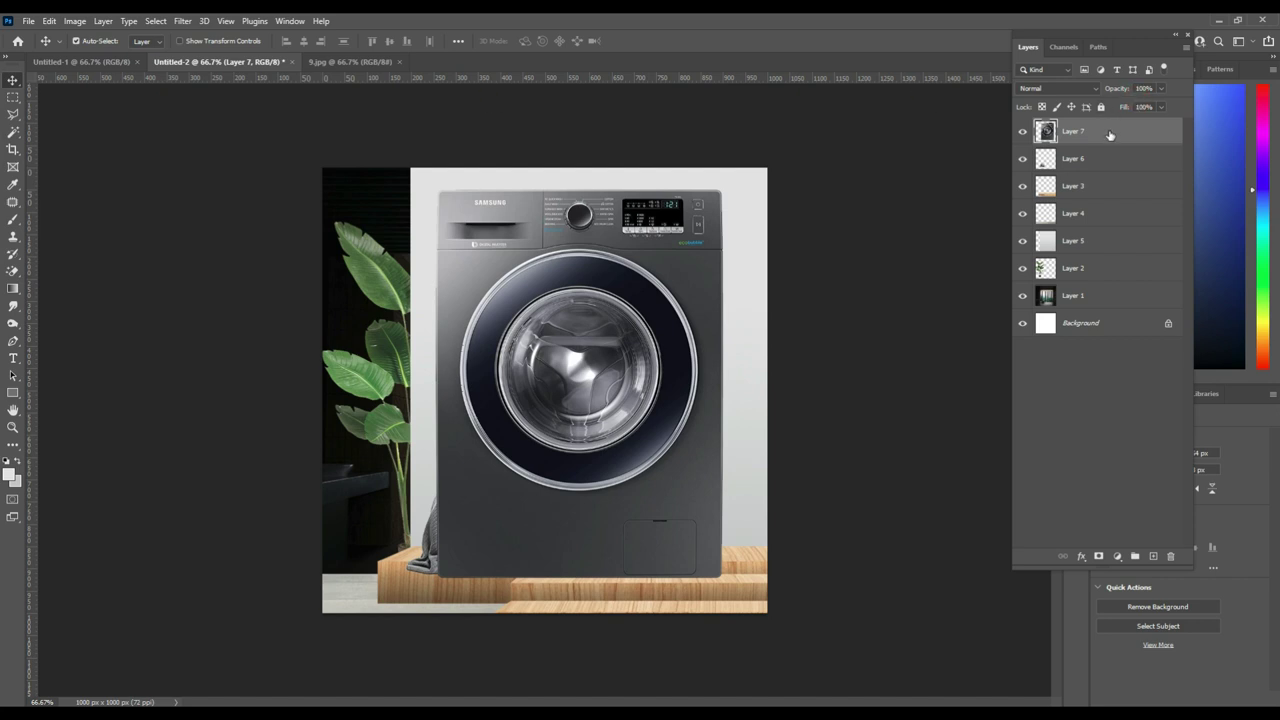
{"action": "right_click", "coordinate": [1109, 134]}
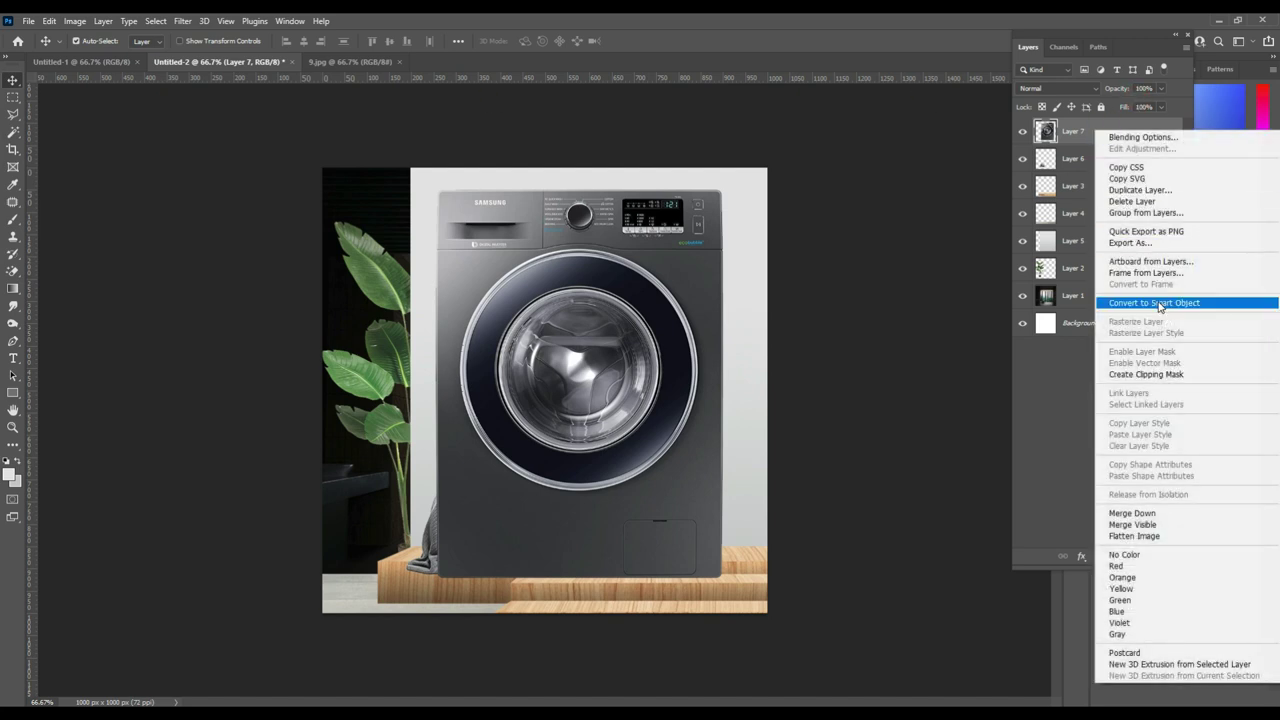
- Convert Layer 7 to a smart object, shrink and lower the washer, and stack it below Layer 6
{"action": "left_click", "coordinate": [1160, 304]}
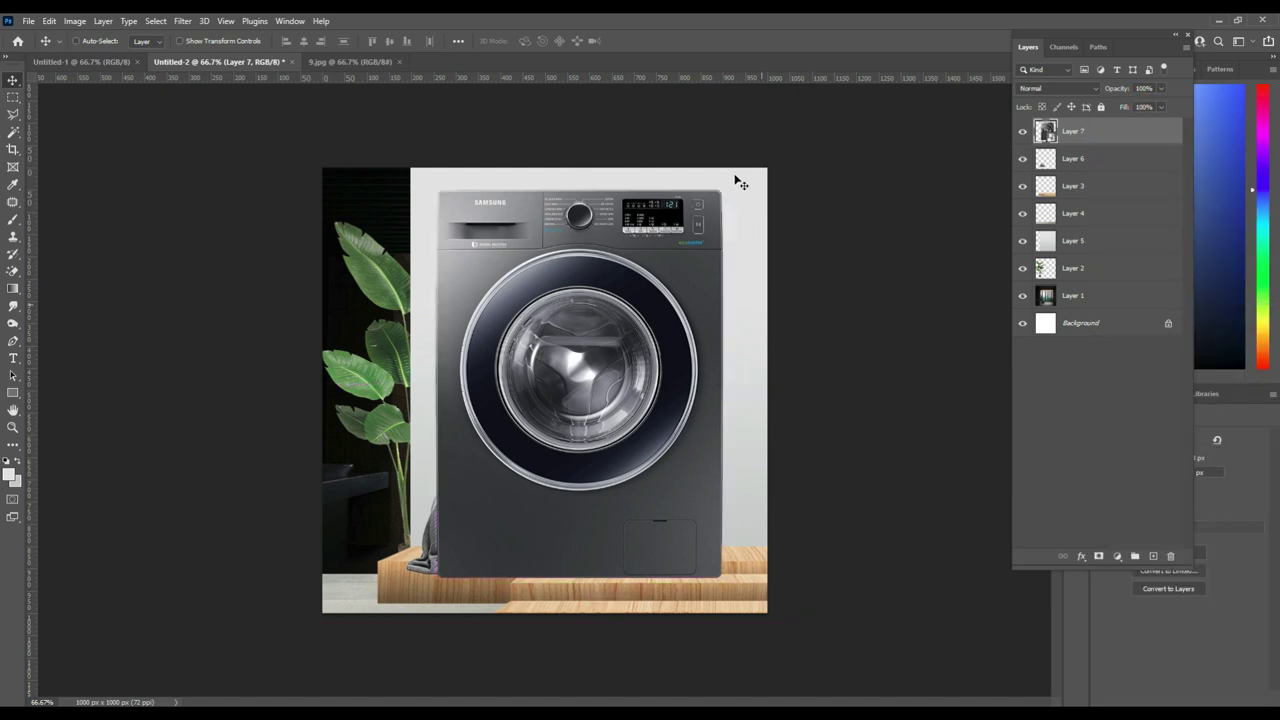
{"action": "key", "text": "ctrl+t"}
{"action": "mouse_move", "coordinate": [722, 191]}
{"action": "left_mouse_down"}
{"action": "mouse_move", "coordinate": [707, 214]}
{"action": "mouse_move", "coordinate": [708, 275]}
{"action": "mouse_move", "coordinate": [710, 250]}
{"action": "left_mouse_up"}
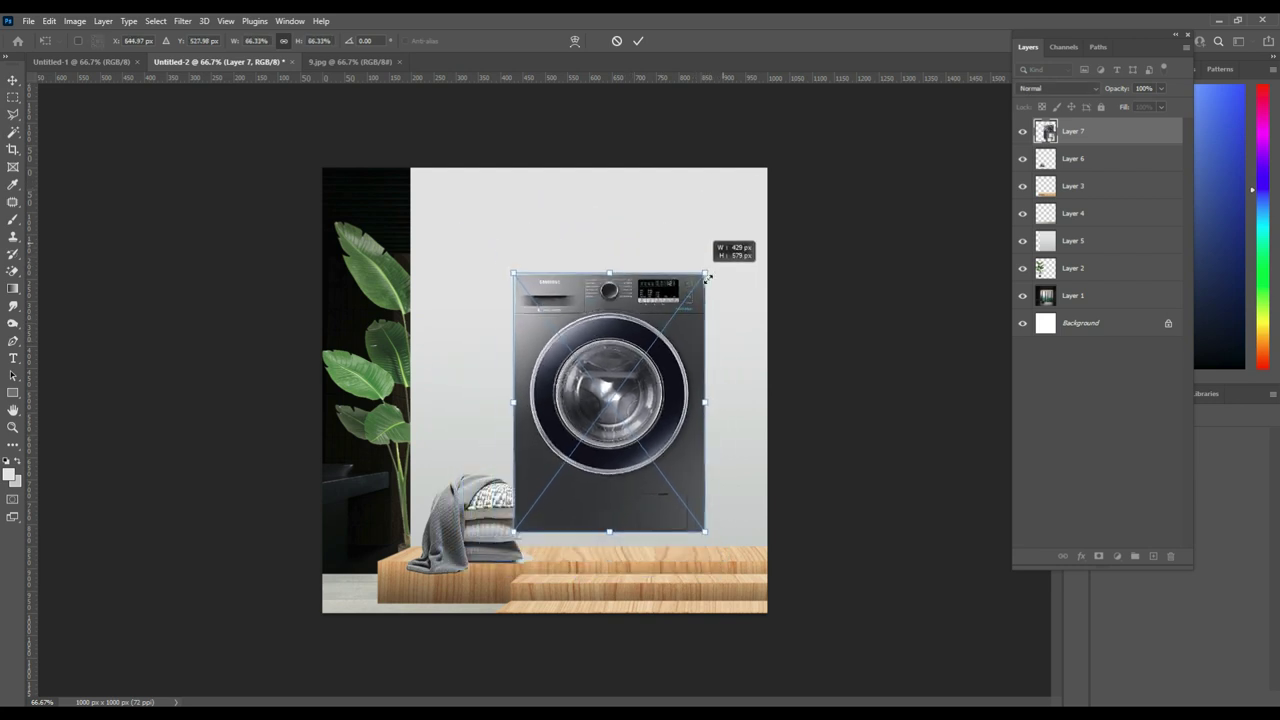
{"action": "left_click_drag", "start_coordinate": [665, 357], "coordinate": [671, 385]}
{"action": "key", "text": "Return"}
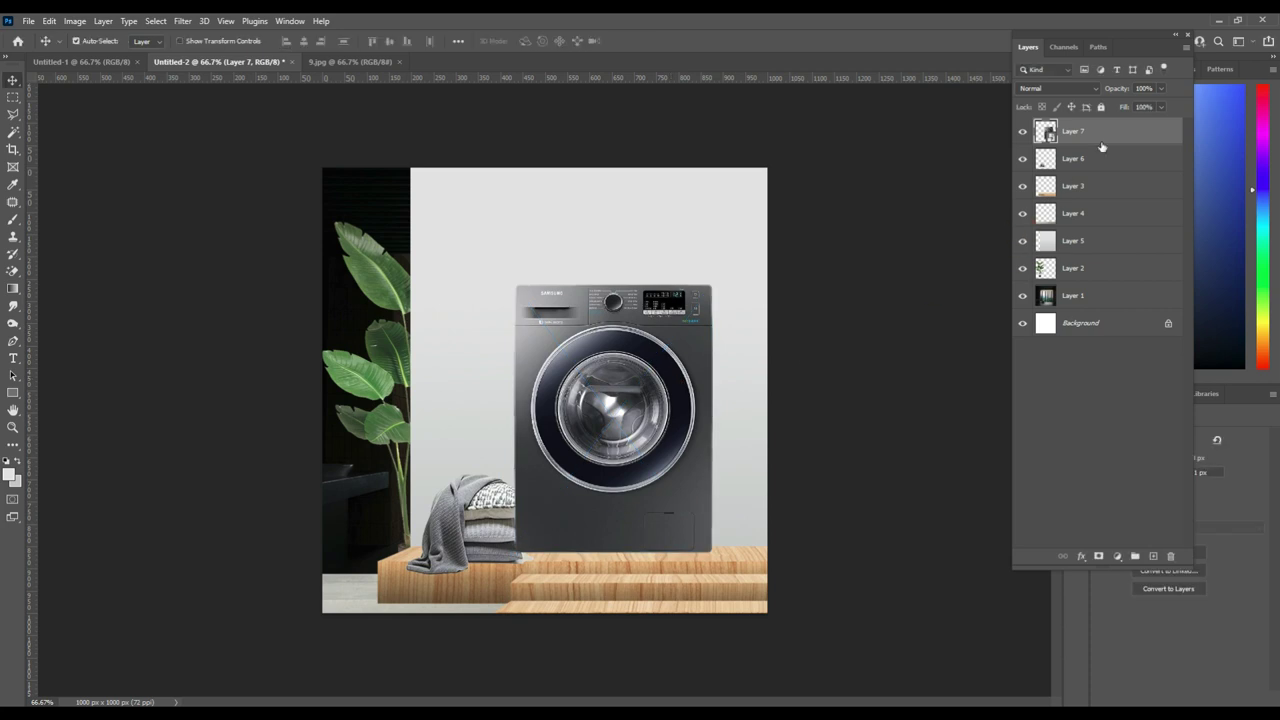
{"action": "left_click_drag", "start_coordinate": [1100, 143], "coordinate": [1103, 171]}
{"action": "left_click_drag", "start_coordinate": [657, 476], "coordinate": [659, 485]}
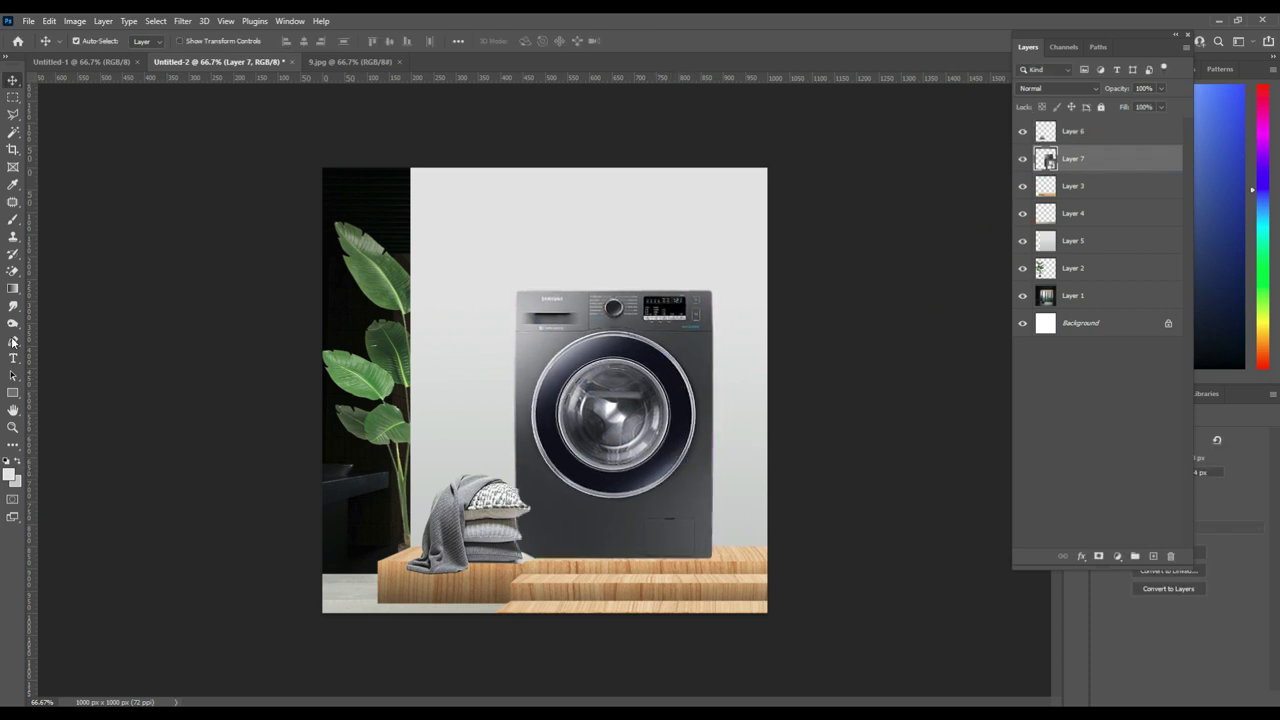
- Set up a black soft Brush at 228 px
{"action": "left_click", "coordinate": [13, 219]}
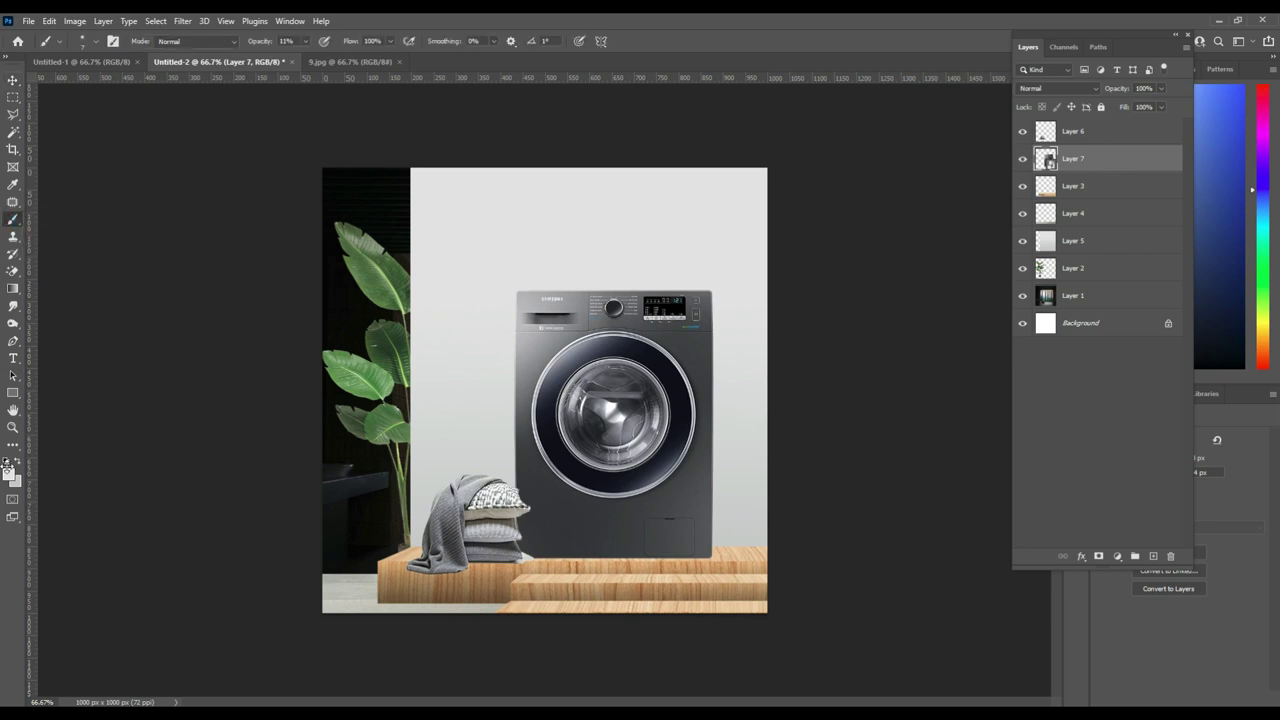
{"action": "left_click", "coordinate": [13, 479]}
{"action": "left_click", "coordinate": [922, 460]}
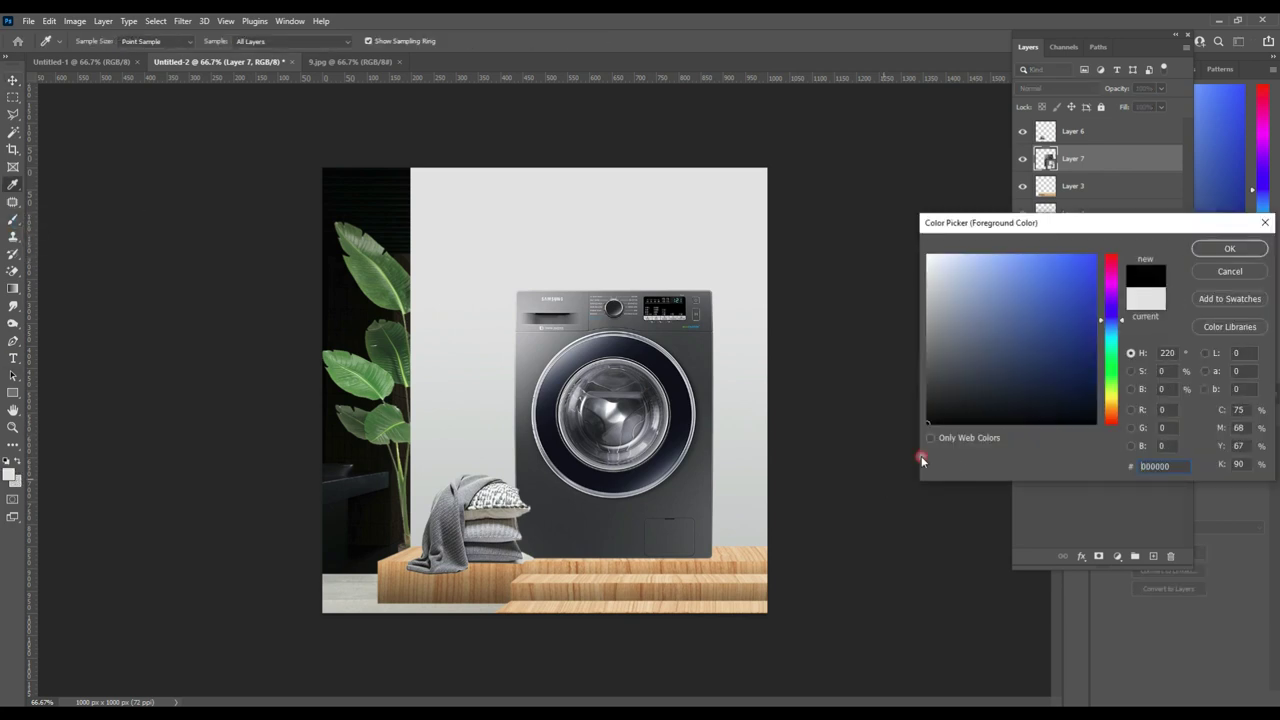
{"action": "left_click", "coordinate": [1230, 249]}
{"action": "left_click", "coordinate": [88, 41]}
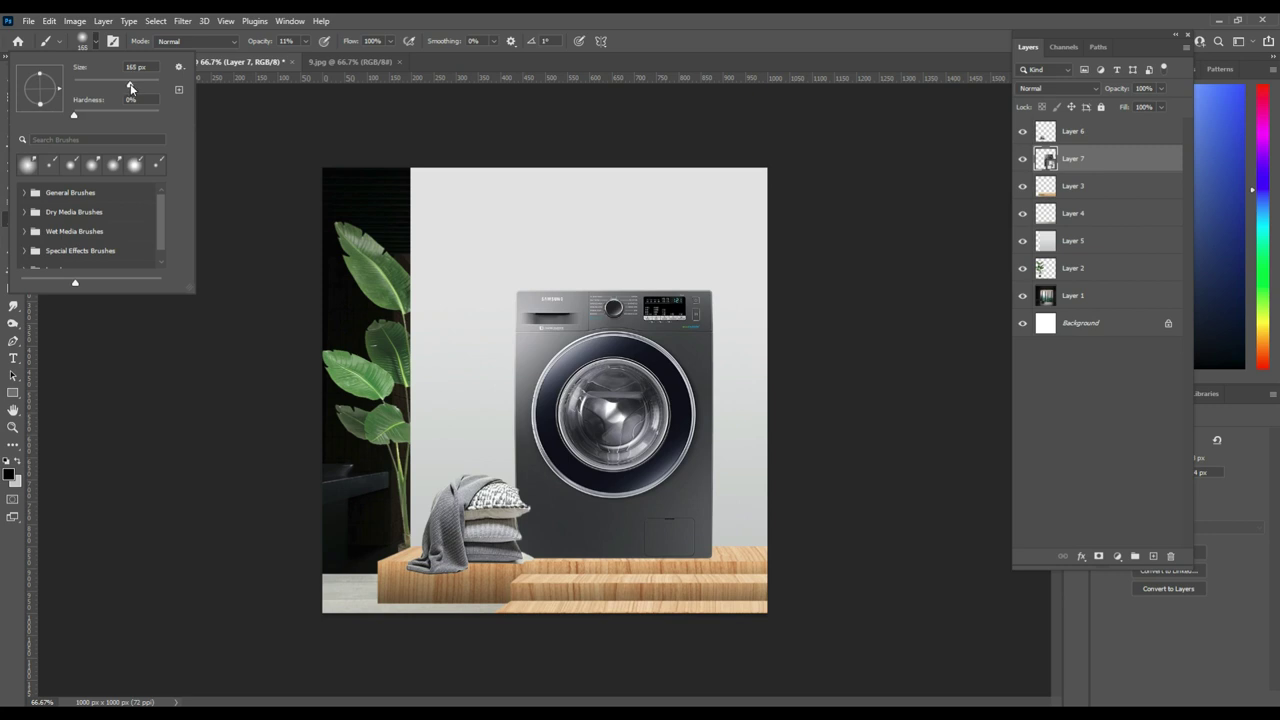
{"action": "left_click_drag", "start_coordinate": [129, 86], "coordinate": [139, 86]}
{"action": "left_click", "coordinate": [1073, 242]}
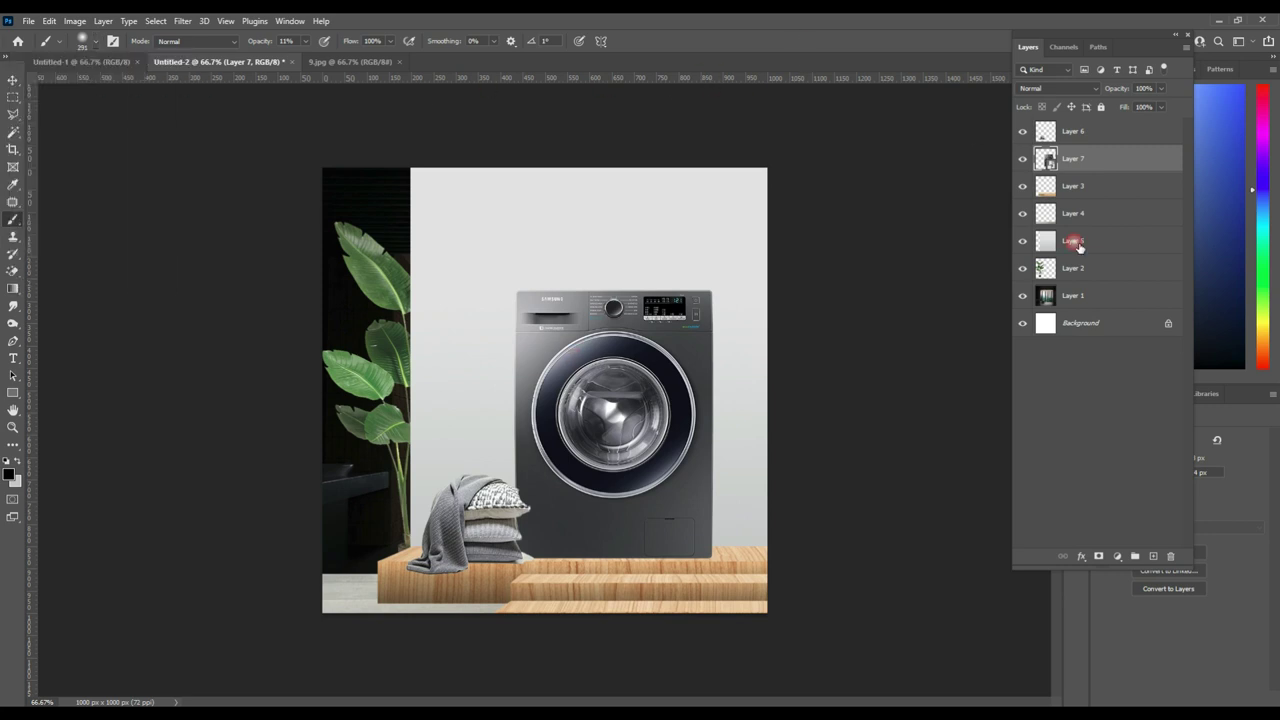
- On a new empty layer, paint a soft 500 px black dab left of the washer
{"action": "left_click", "coordinate": [1154, 556]}
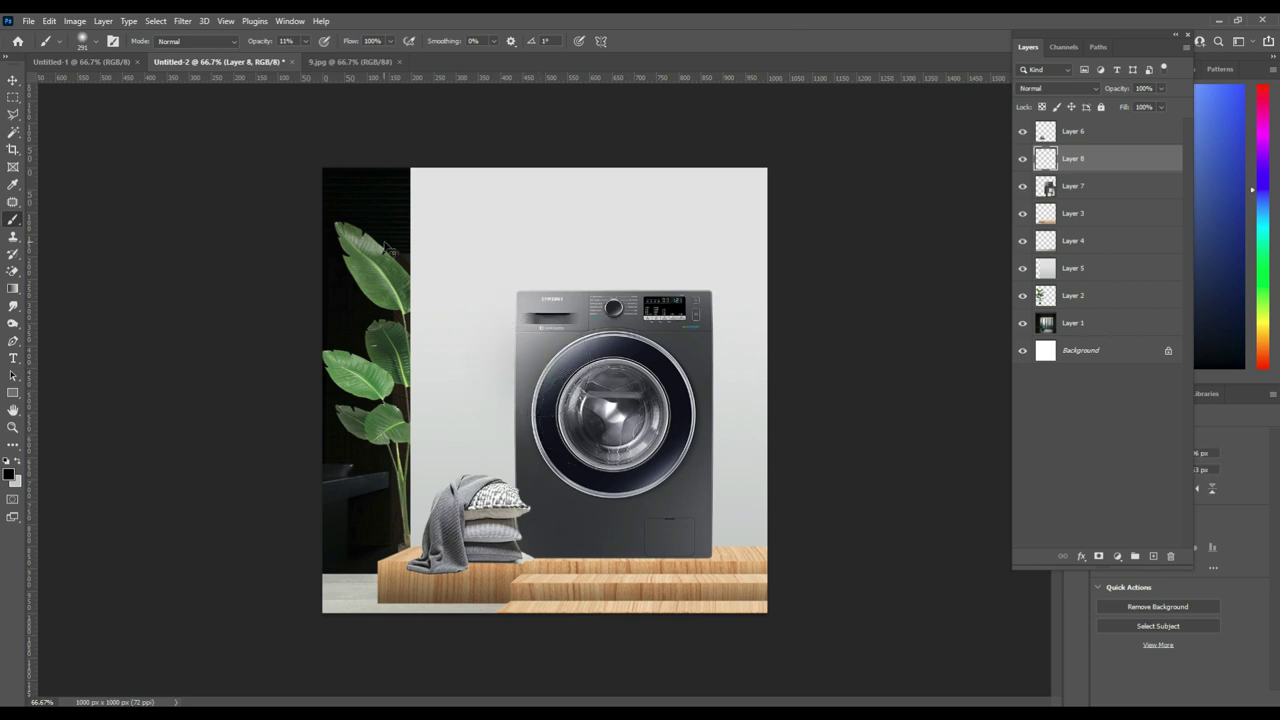
{"action": "left_click", "coordinate": [311, 62]}
{"action": "left_click_drag", "start_coordinate": [412, 47], "coordinate": [412, 55]}
{"action": "key", "text": "bracketright"}
{"action": "key", "text": "bracketright"}
{"action": "key", "text": "bracketright"}
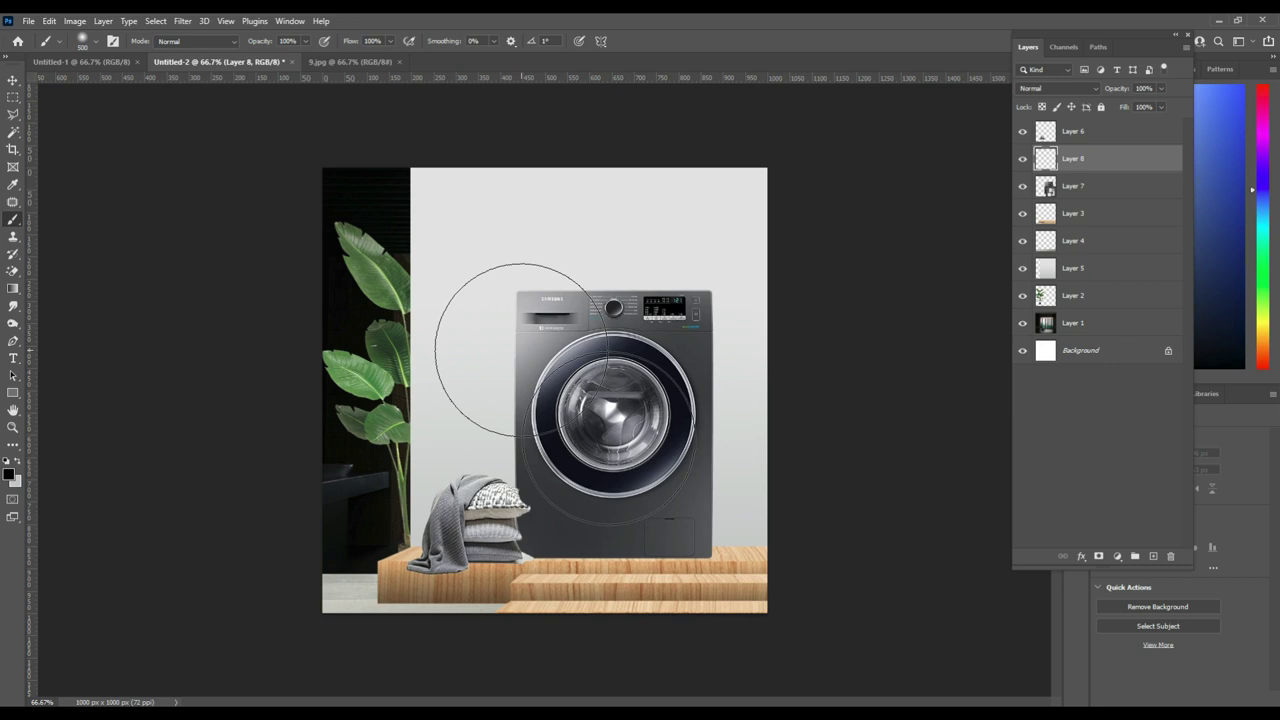
{"action": "left_click", "coordinate": [518, 345]}
{"action": "left_click", "coordinate": [13, 80]}
- Flatten the dab into a wide shadow below Layer 7, centred under the washer; nudge the machine right
{"action": "key", "text": "ctrl+t"}
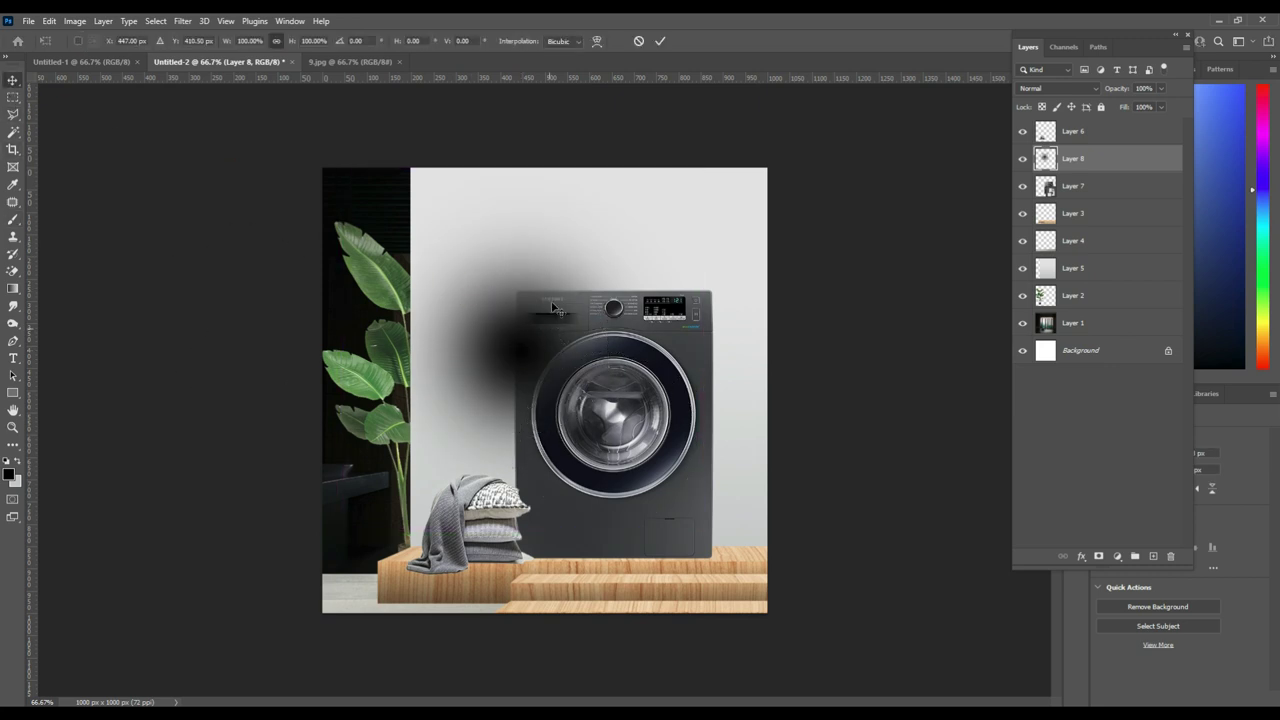
{"action": "mouse_move", "coordinate": [519, 167]}
{"action": "left_mouse_down"}
{"action": "mouse_move", "coordinate": [520, 485]}
{"action": "mouse_move", "coordinate": [665, 572]}
{"action": "left_mouse_up"}
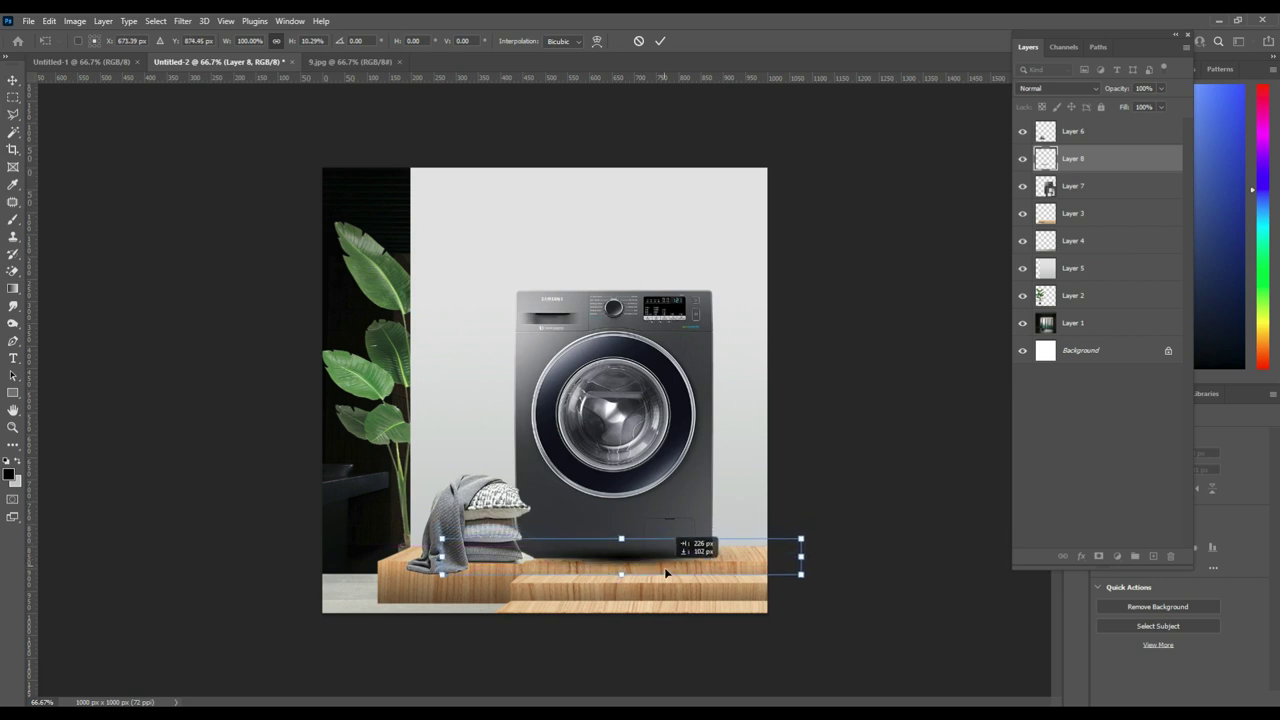
{"action": "left_click_drag", "start_coordinate": [1094, 166], "coordinate": [1097, 205]}
{"action": "key", "text": "ctrl+t"}
{"action": "mouse_move", "coordinate": [624, 576]}
{"action": "left_mouse_down"}
{"action": "mouse_move", "coordinate": [624, 591]}
{"action": "mouse_move", "coordinate": [612, 563]}
{"action": "left_mouse_up"}
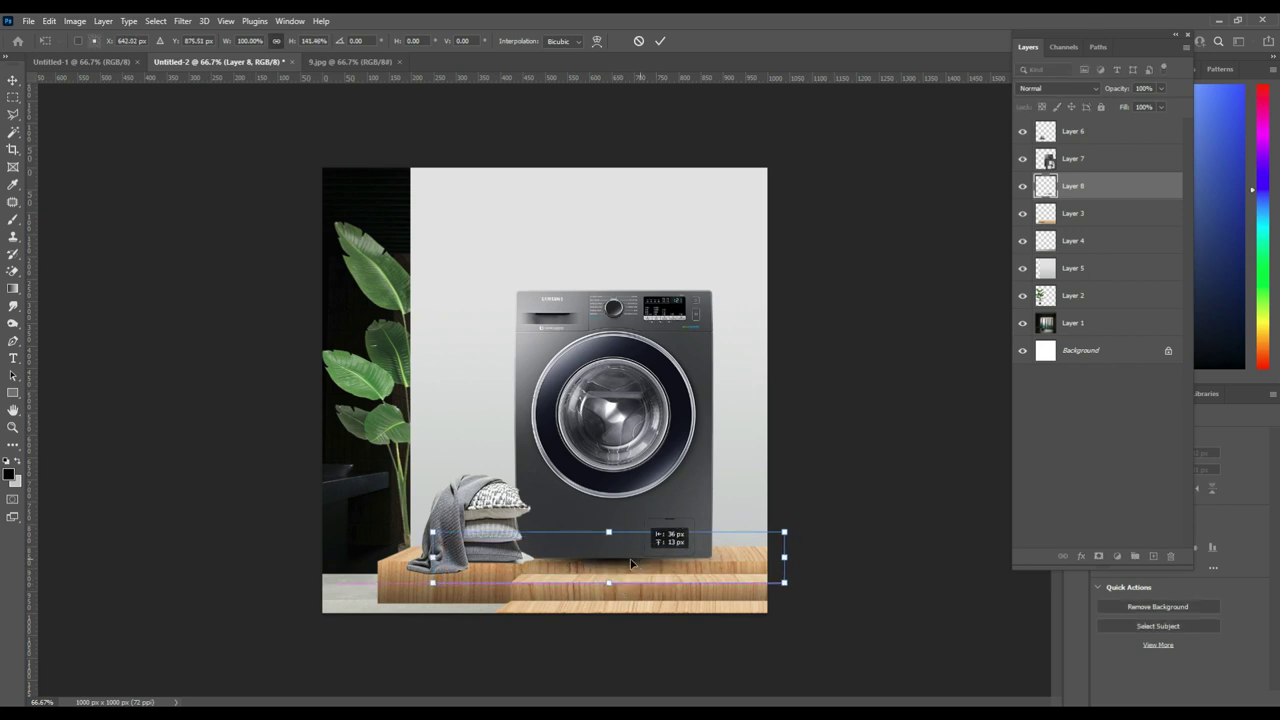
{"action": "mouse_move", "coordinate": [780, 566]}
{"action": "left_mouse_down"}
{"action": "mouse_move", "coordinate": [894, 560]}
{"action": "mouse_move", "coordinate": [749, 567]}
{"action": "left_mouse_up"}
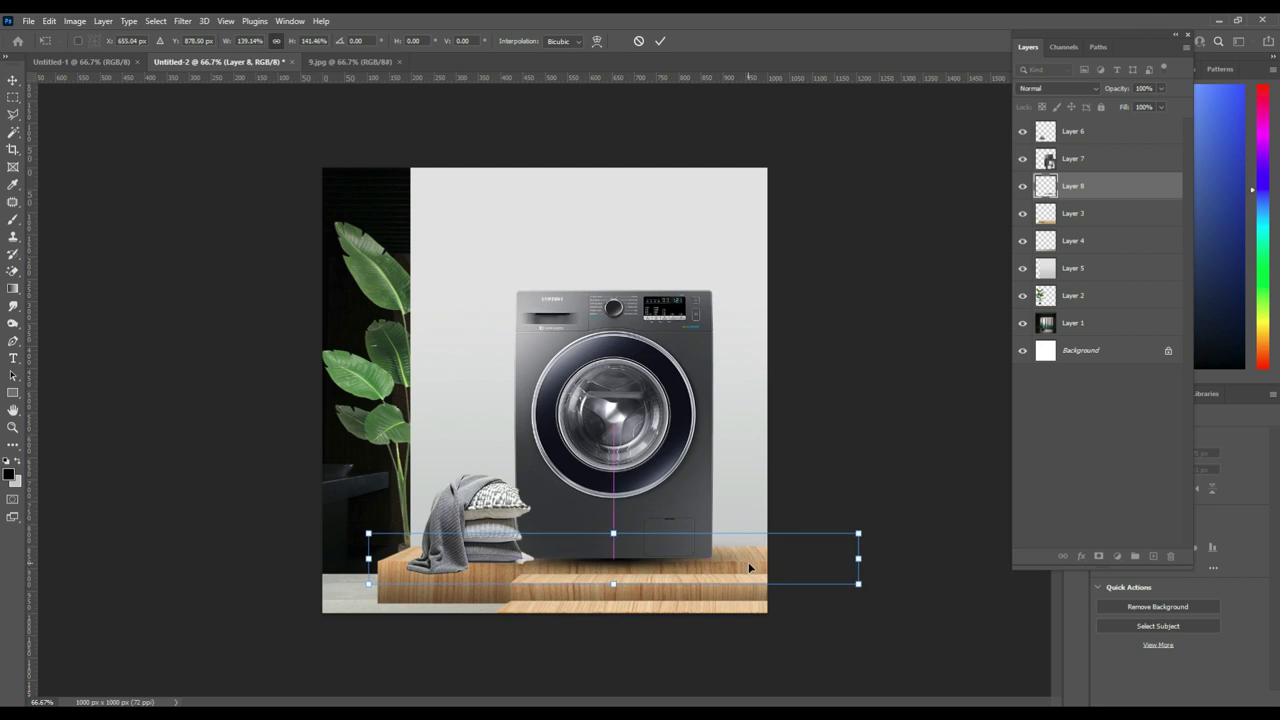
{"action": "key", "text": "Return"}
{"action": "left_click_drag", "start_coordinate": [643, 529], "coordinate": [649, 529]}
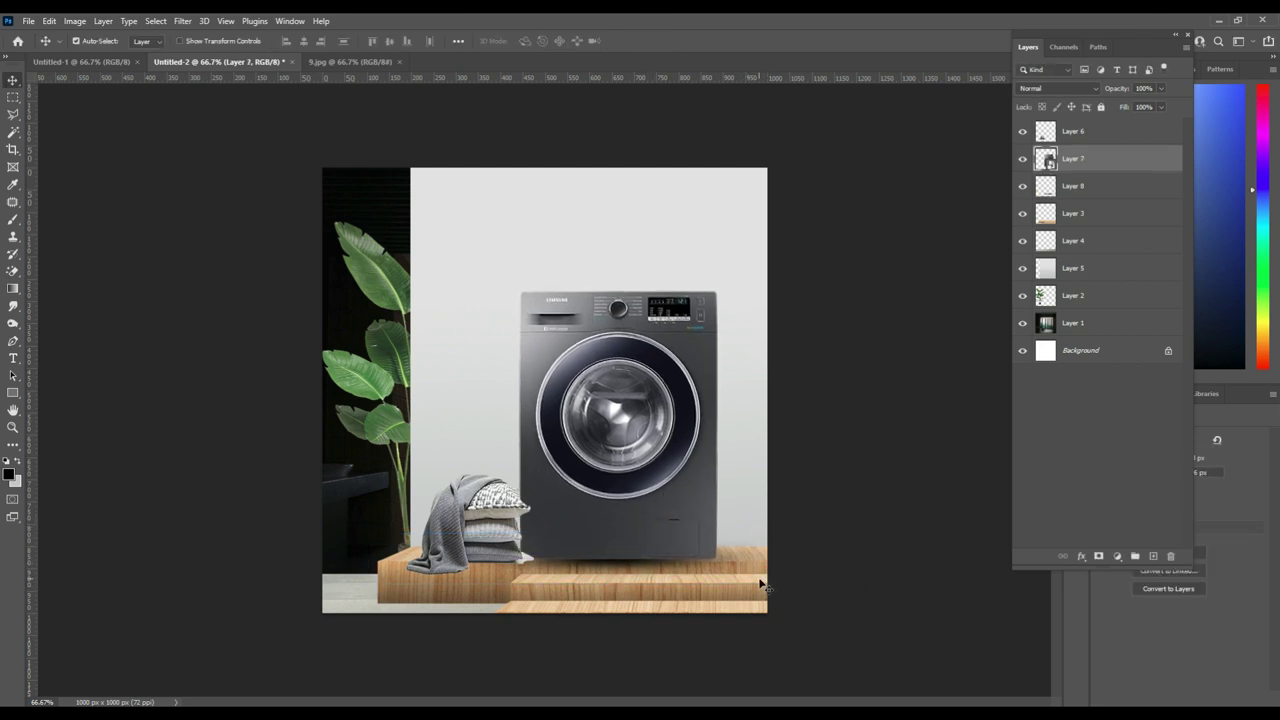
- Lower the wooden platform about 6 px and nudge the washing machine and shadow slightly
{"action": "left_click", "coordinate": [760, 584]}
{"action": "left_click_drag", "start_coordinate": [760, 584], "coordinate": [760, 588]}
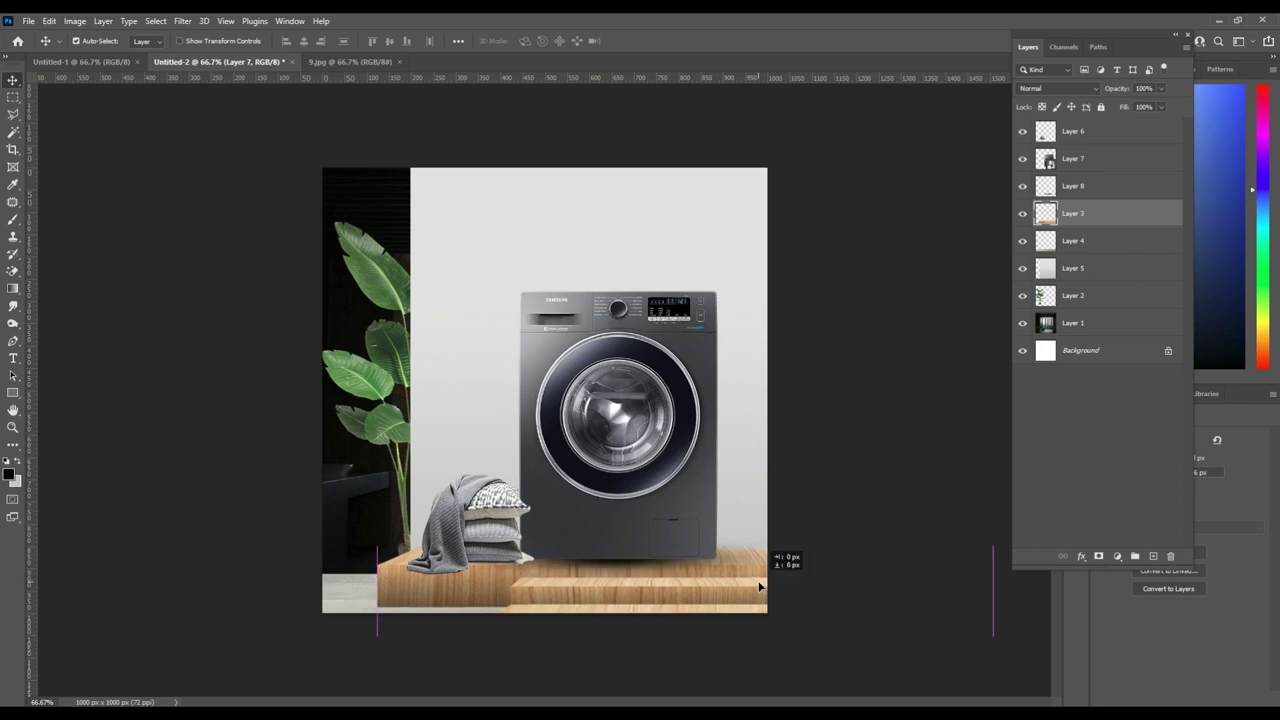
{"action": "left_click_drag", "start_coordinate": [643, 509], "coordinate": [644, 513]}
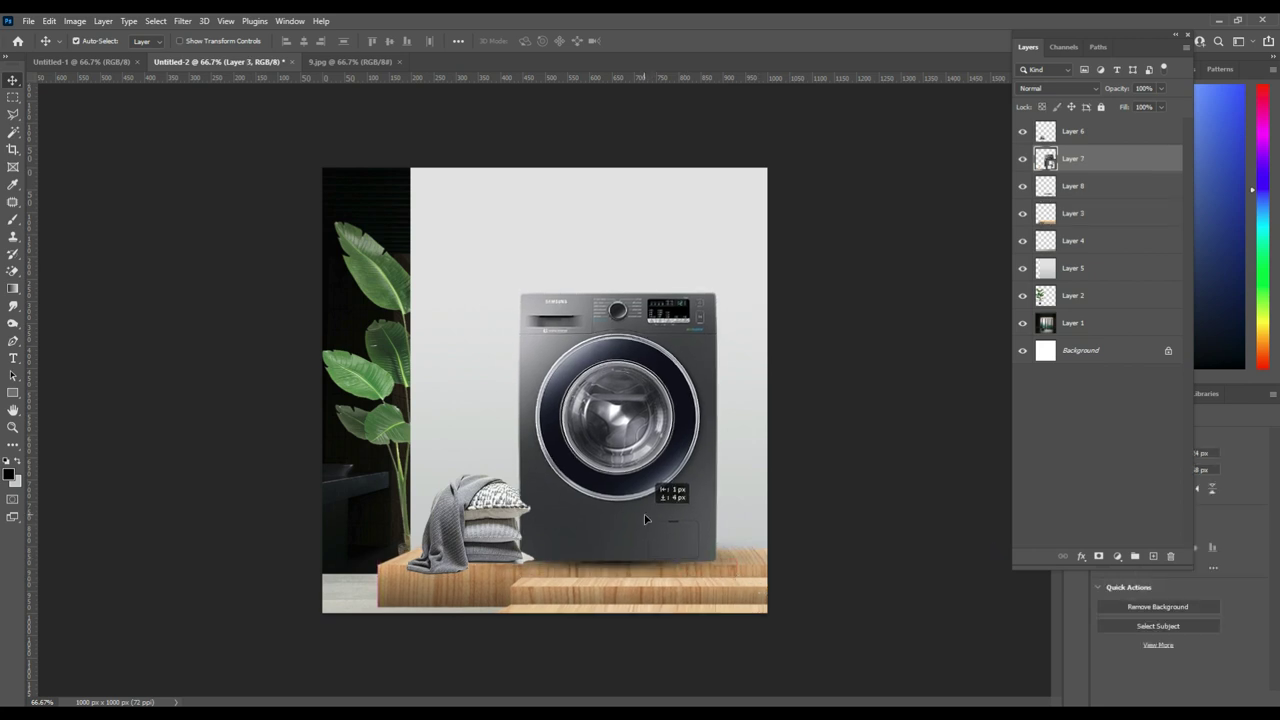
{"action": "mouse_move", "coordinate": [620, 568]}
{"action": "left_mouse_down"}
{"action": "mouse_move", "coordinate": [686, 573]}
{"action": "mouse_move", "coordinate": [668, 573]}
{"action": "left_mouse_up"}
- Widen the shadow further toward the left with Free Transform
{"action": "key", "text": "ctrl+t"}
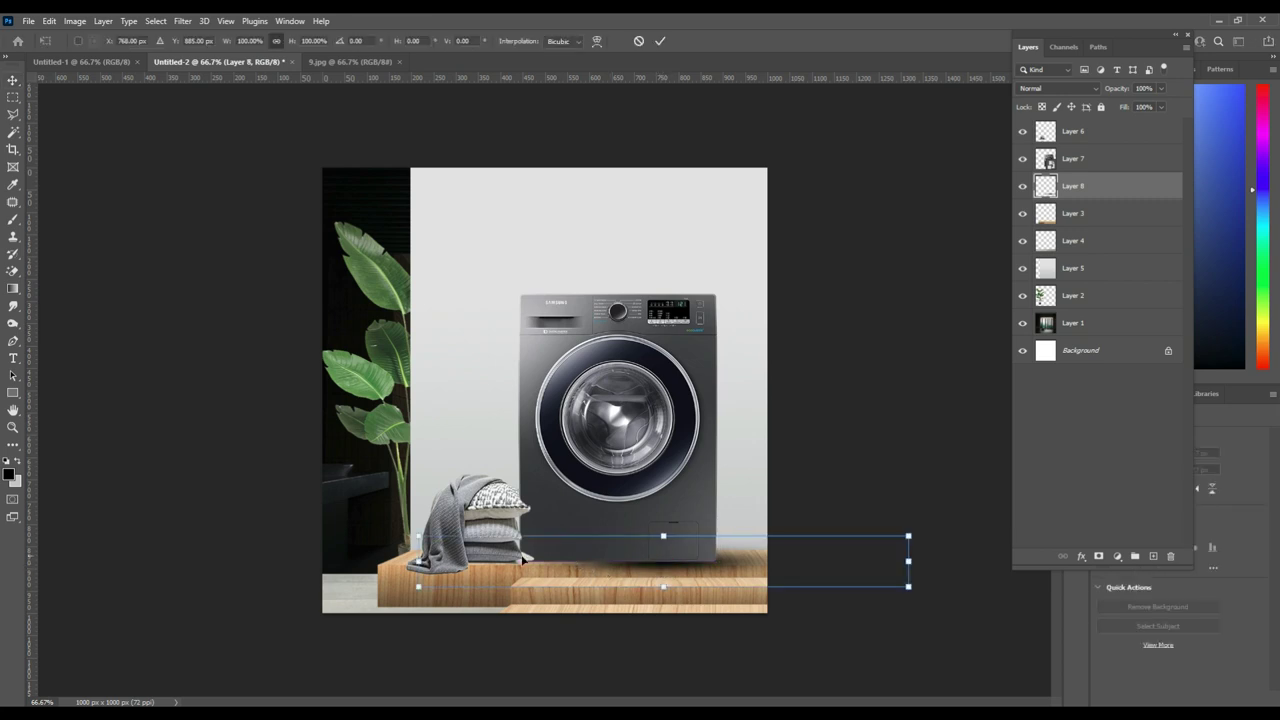
{"action": "mouse_move", "coordinate": [418, 561]}
{"action": "left_mouse_down"}
{"action": "mouse_move", "coordinate": [286, 561]}
{"action": "mouse_move", "coordinate": [306, 561]}
{"action": "left_mouse_up"}
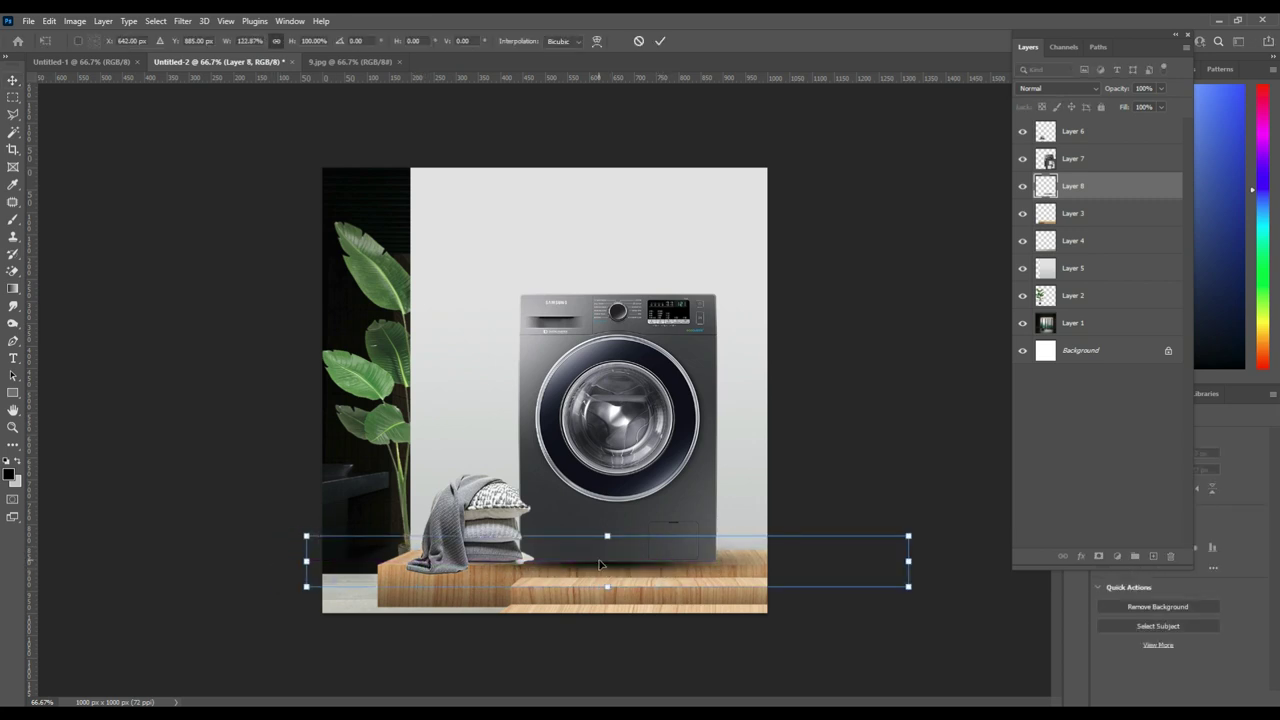
{"action": "key", "text": "Return"}
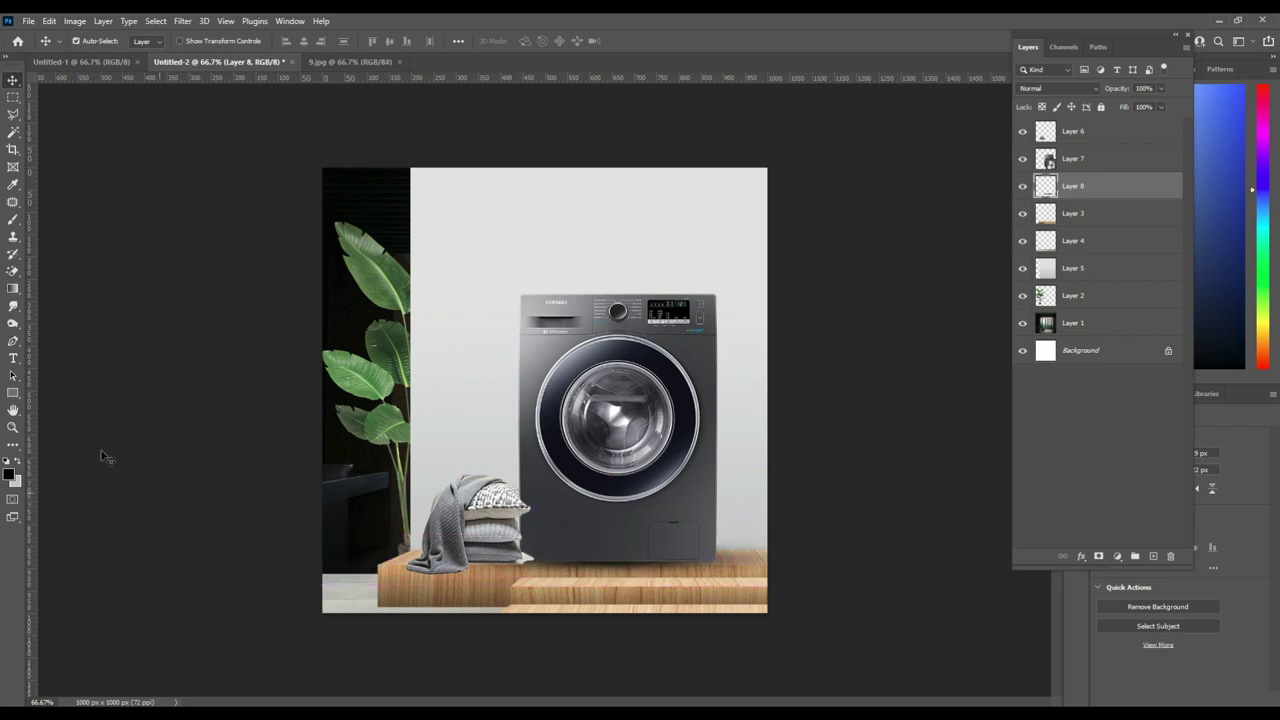
- Start a new text layer in the upper-left above Layer 6 with tan c4a370 colour
{"action": "key", "text": "t"}
{"action": "left_click", "coordinate": [1114, 132]}
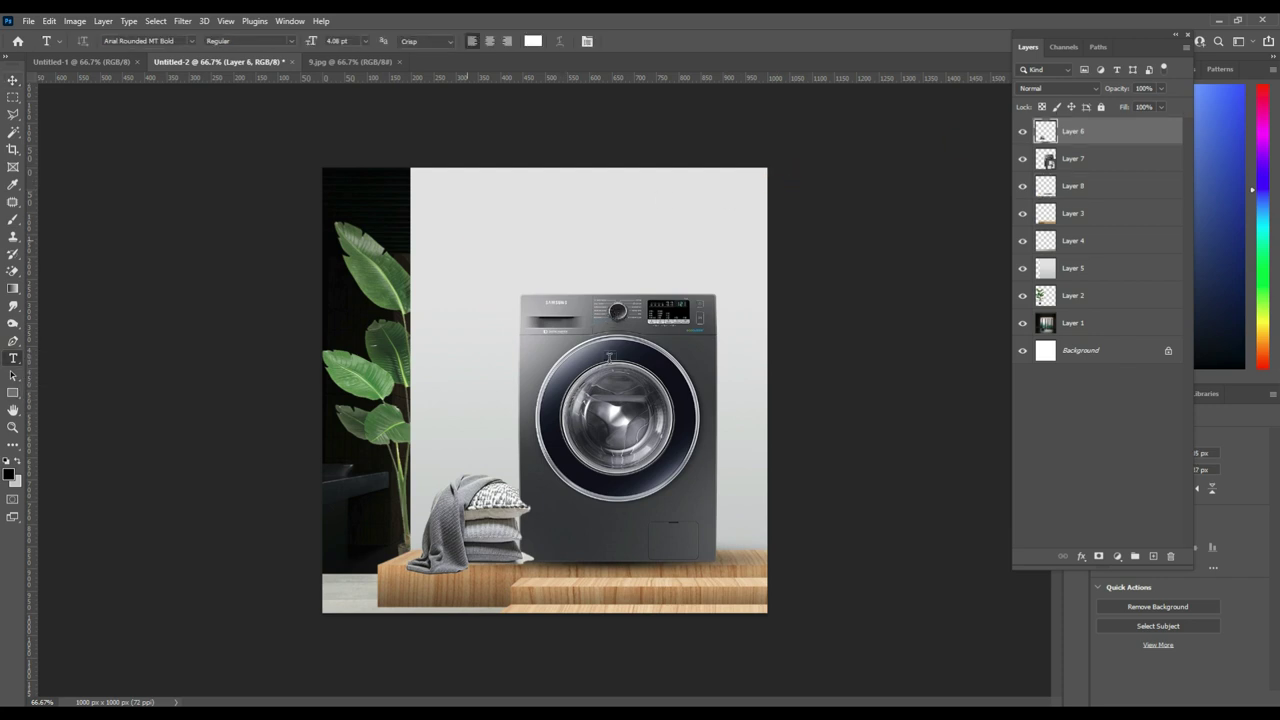
{"action": "left_click", "coordinate": [465, 240]}
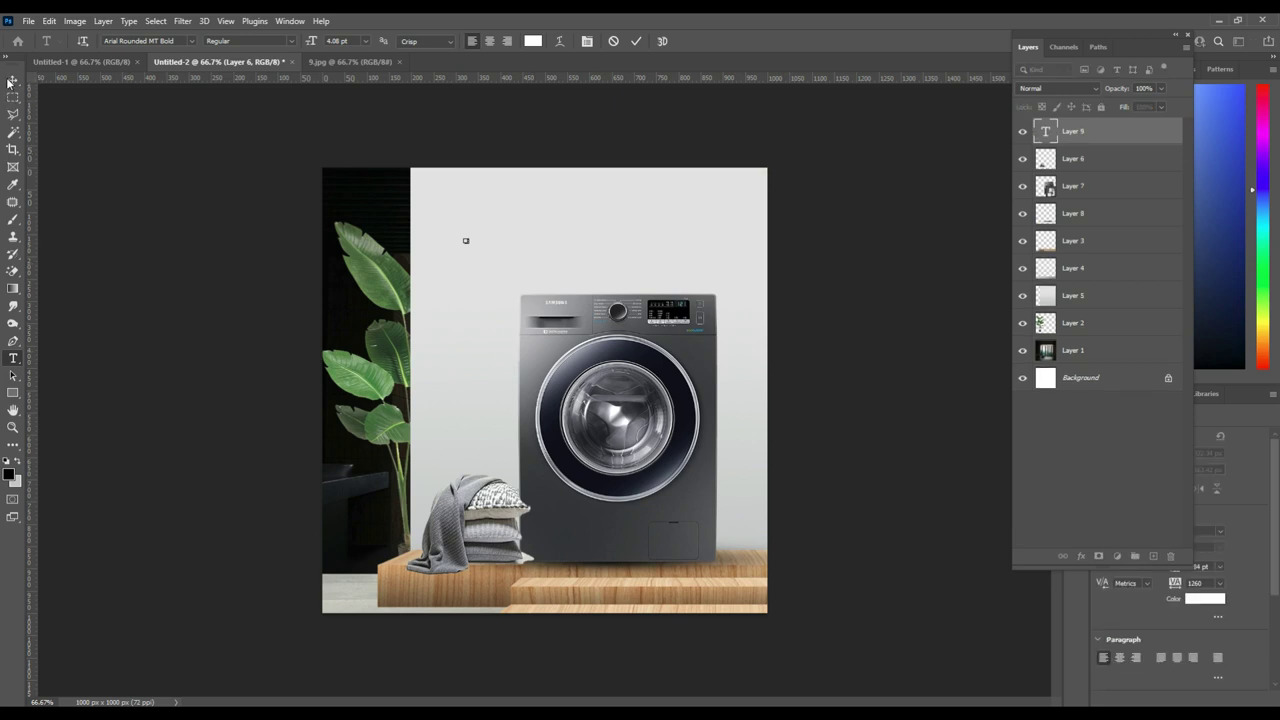
{"action": "left_click", "coordinate": [12, 80]}
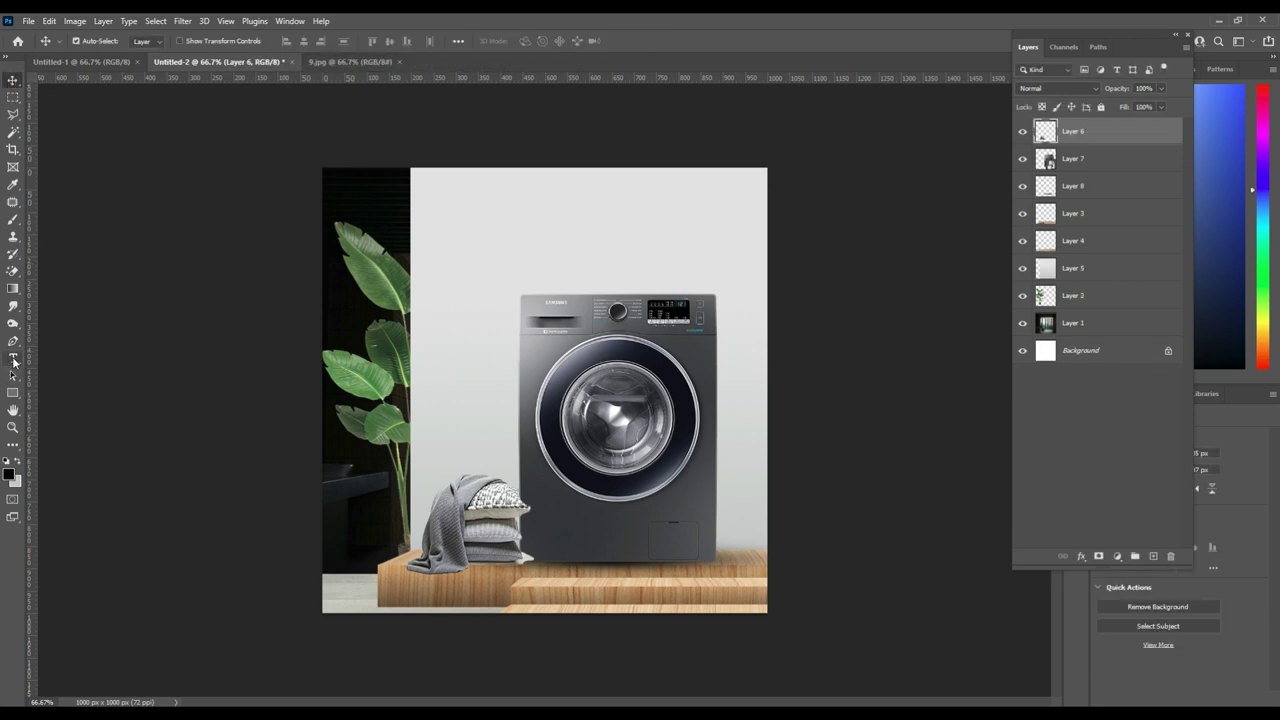
{"action": "left_click", "coordinate": [13, 358]}
{"action": "left_click", "coordinate": [449, 260]}
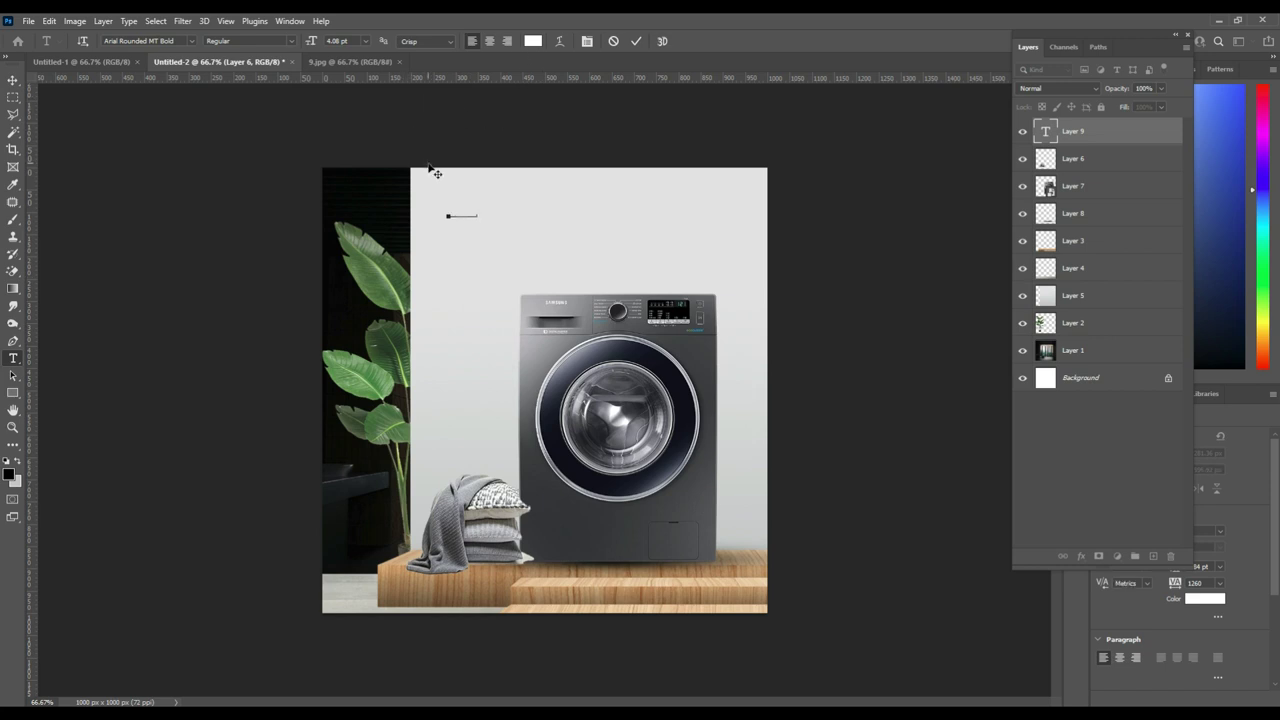
{"action": "left_click", "coordinate": [533, 41]}
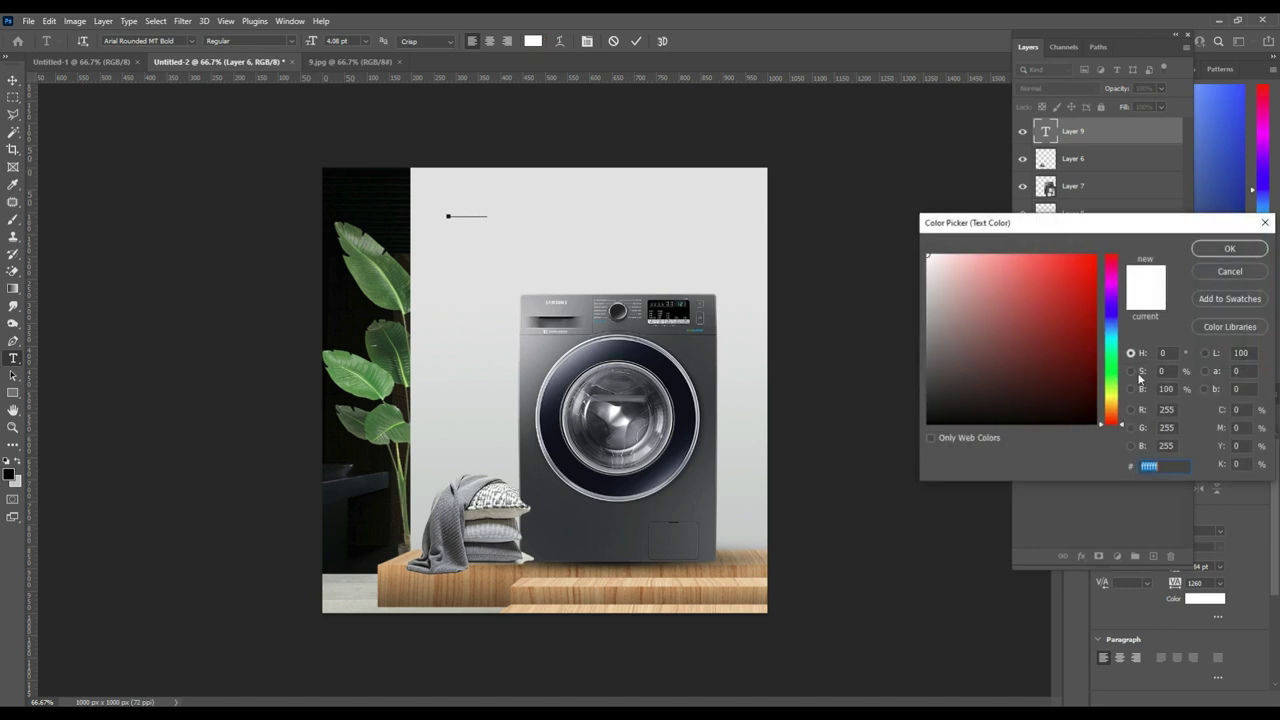
{"action": "type", "text": "c4a370"}
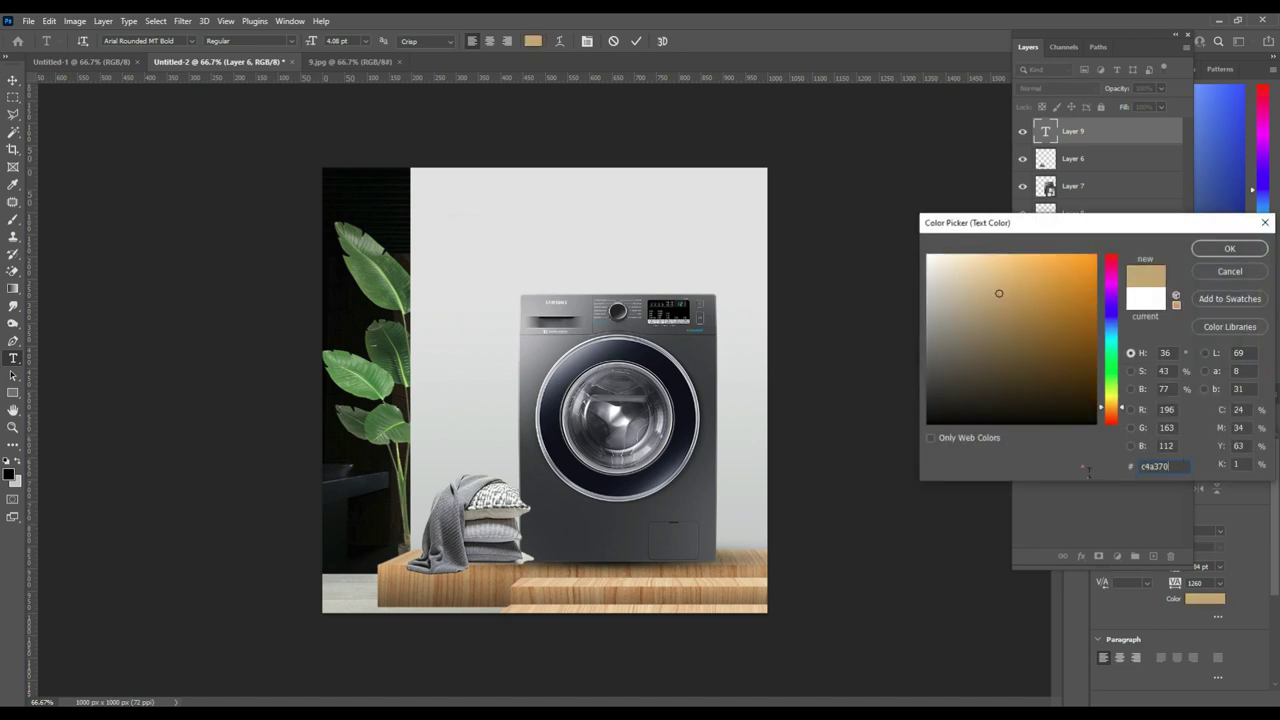
{"action": "left_click", "coordinate": [1230, 248]}
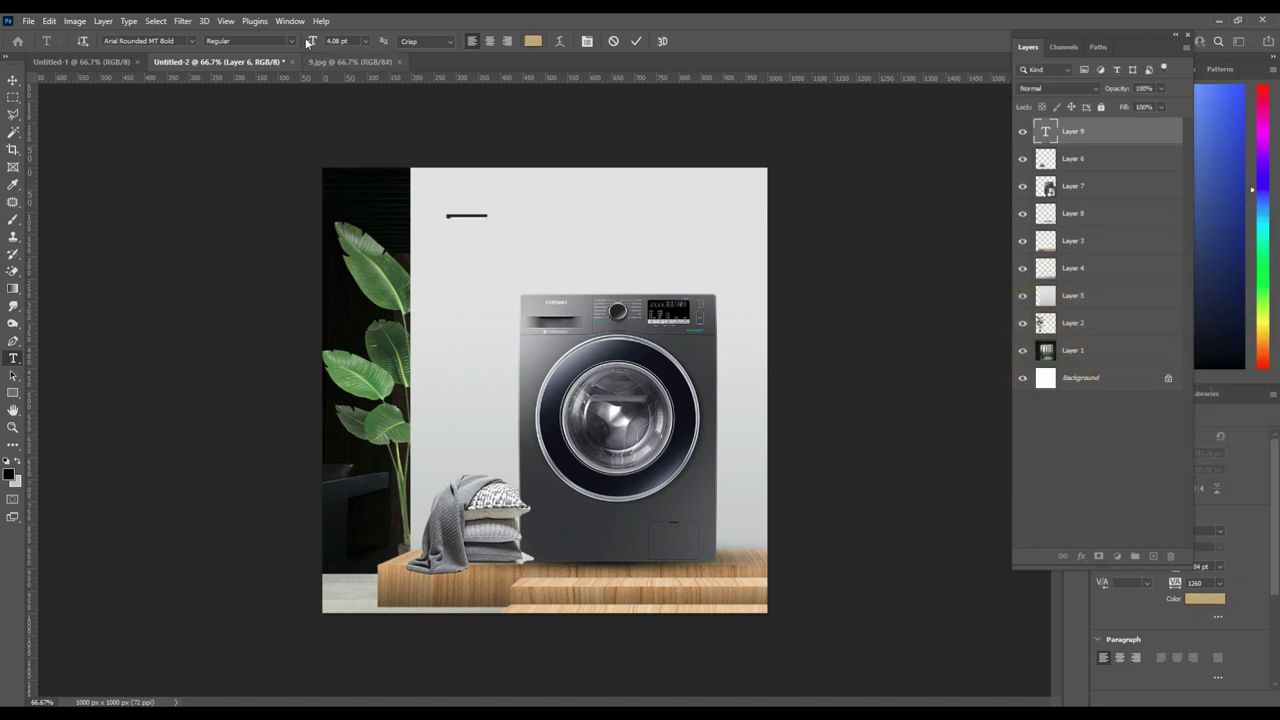
- Set the text to 64 pt with letter spacing reset to 0
{"action": "left_click_drag", "start_coordinate": [315, 41], "coordinate": [331, 41]}
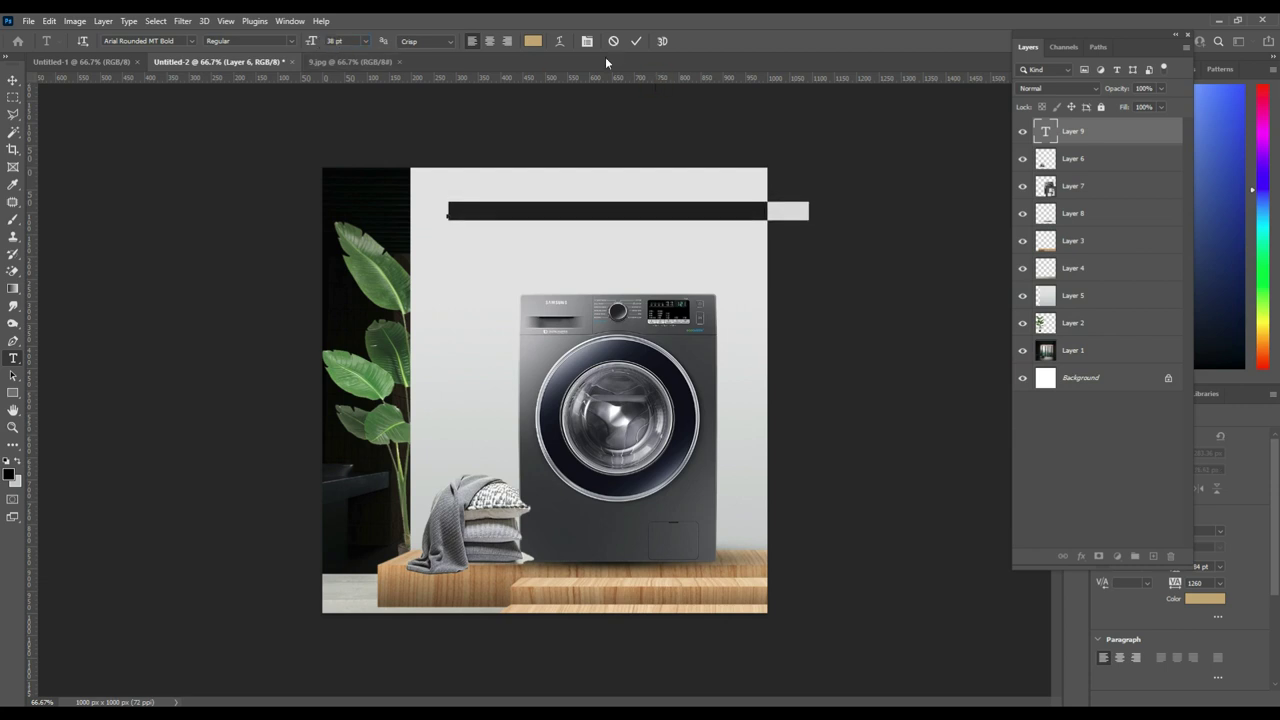
{"action": "left_click", "coordinate": [589, 42]}
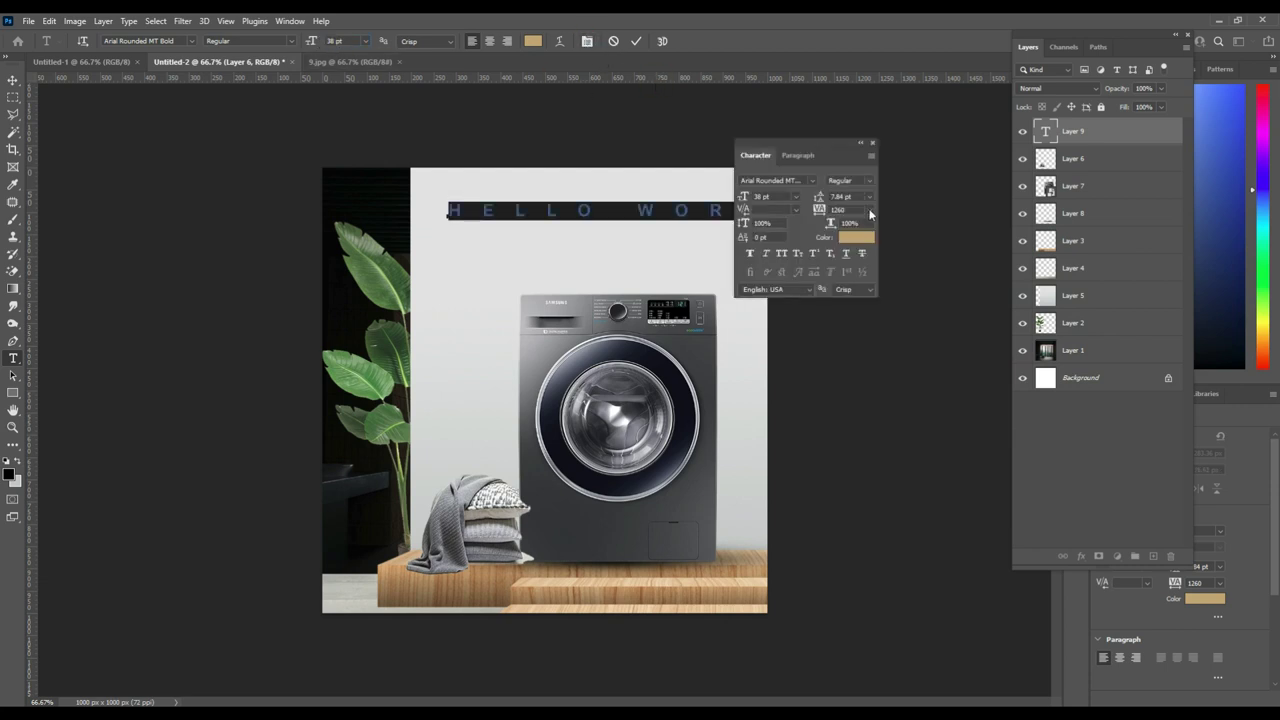
{"action": "left_click", "coordinate": [870, 214]}
{"action": "left_click", "coordinate": [856, 287]}
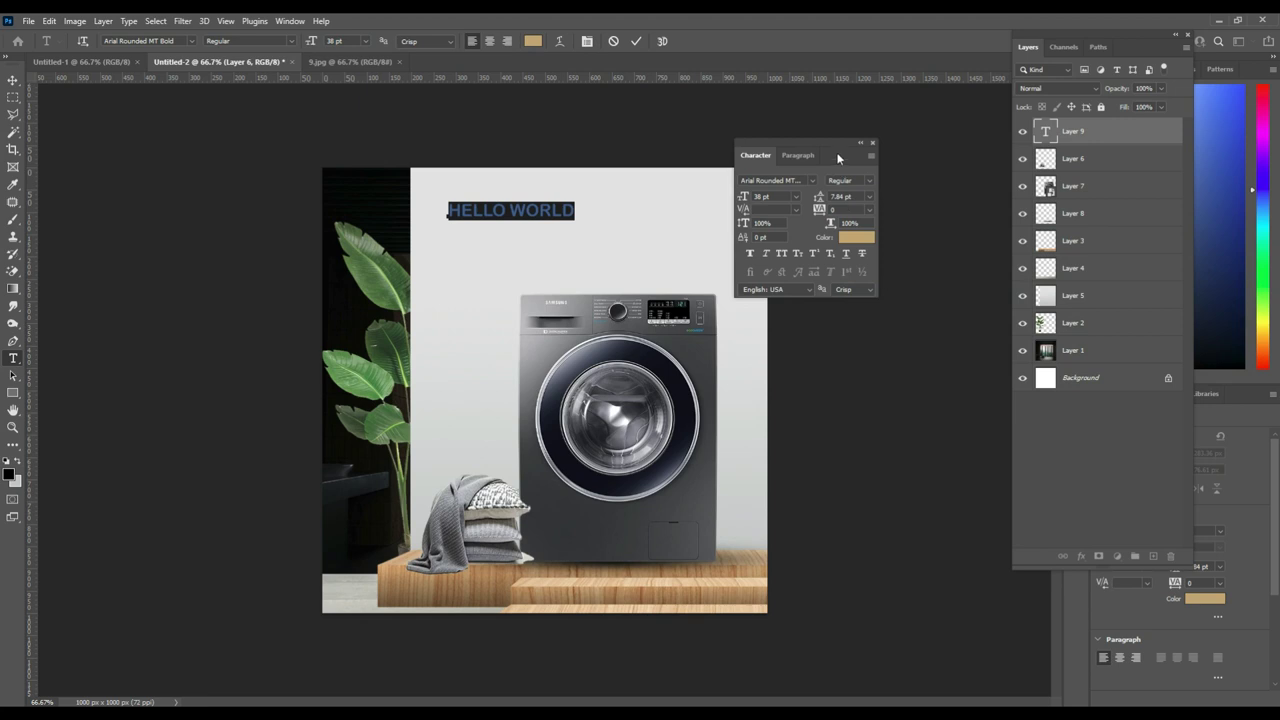
{"action": "left_click_drag", "start_coordinate": [838, 158], "coordinate": [842, 206]}
{"action": "left_click_drag", "start_coordinate": [313, 41], "coordinate": [340, 43]}
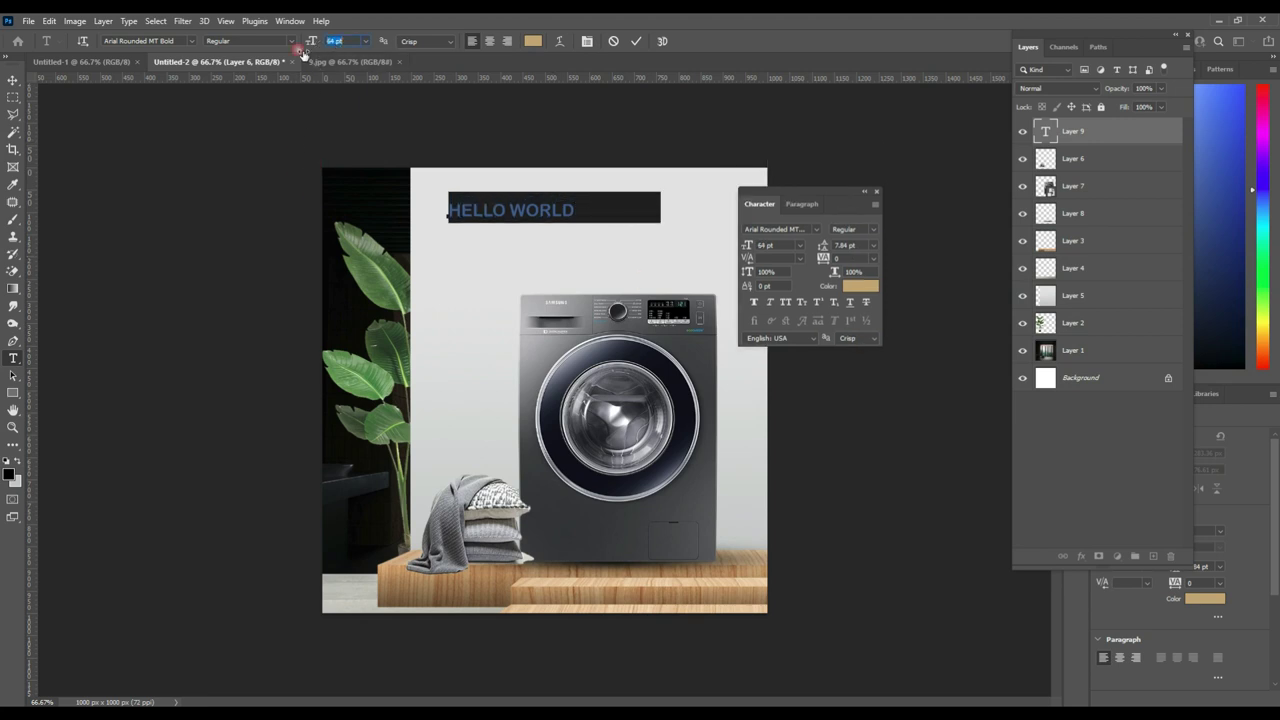
{"action": "left_click", "coordinate": [13, 79]}
- Retype the text as 'good summer mood' and make it All Caps
{"action": "key", "text": "ctrl"}
{"action": "double_click", "coordinate": [537, 215]}
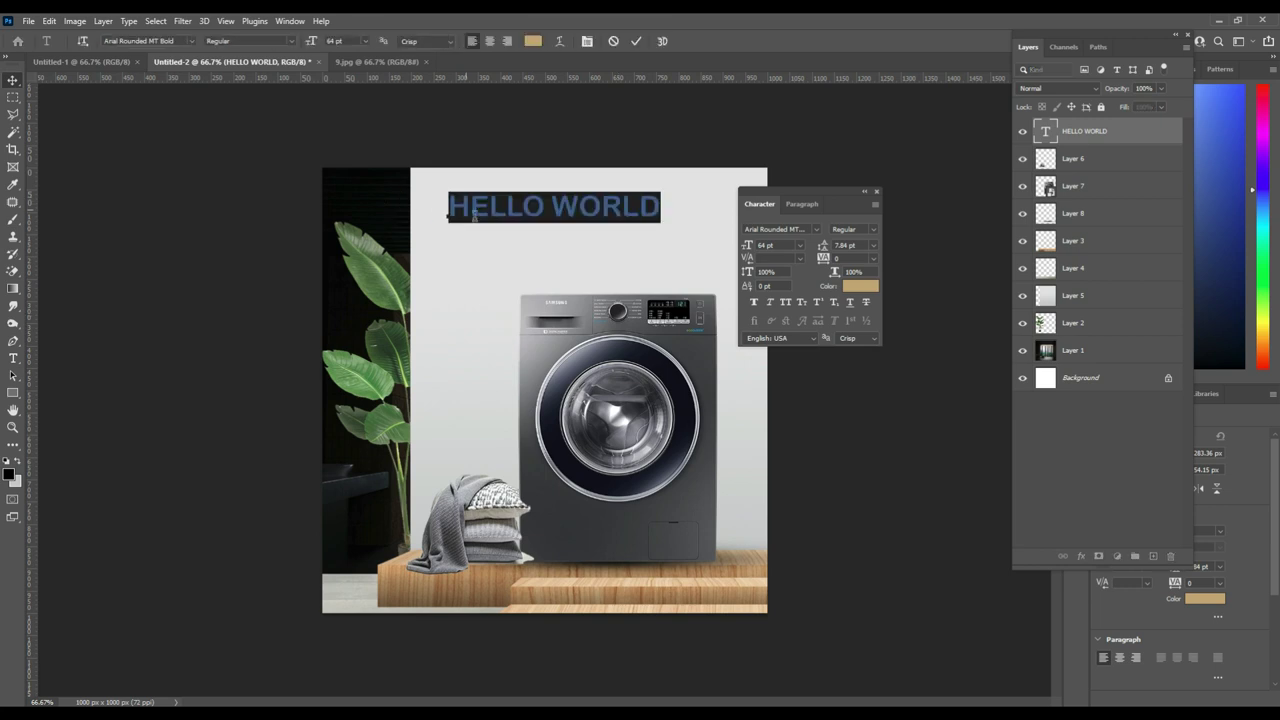
{"action": "type", "text": "good summer mood"}
{"action": "left_click_drag", "start_coordinate": [822, 215], "coordinate": [848, 289]}
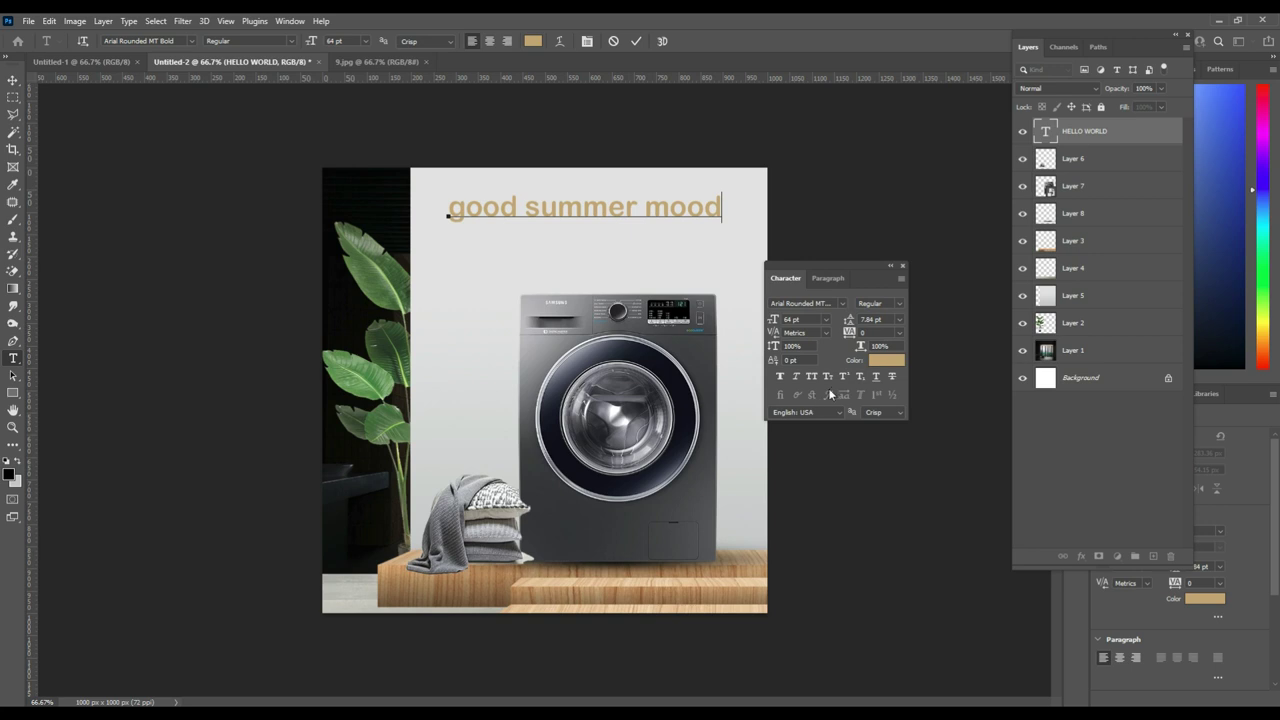
{"action": "key", "text": "ctrl+a"}
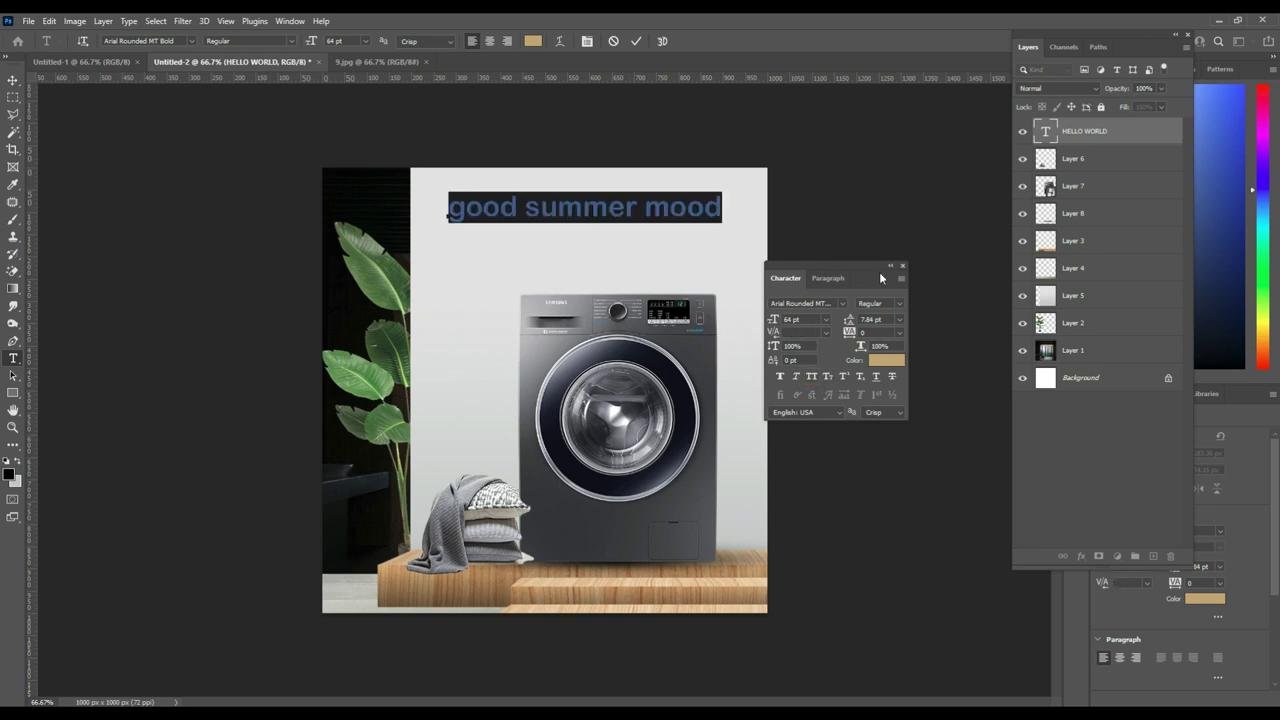
{"action": "key", "text": "ctrl+shift+k"}
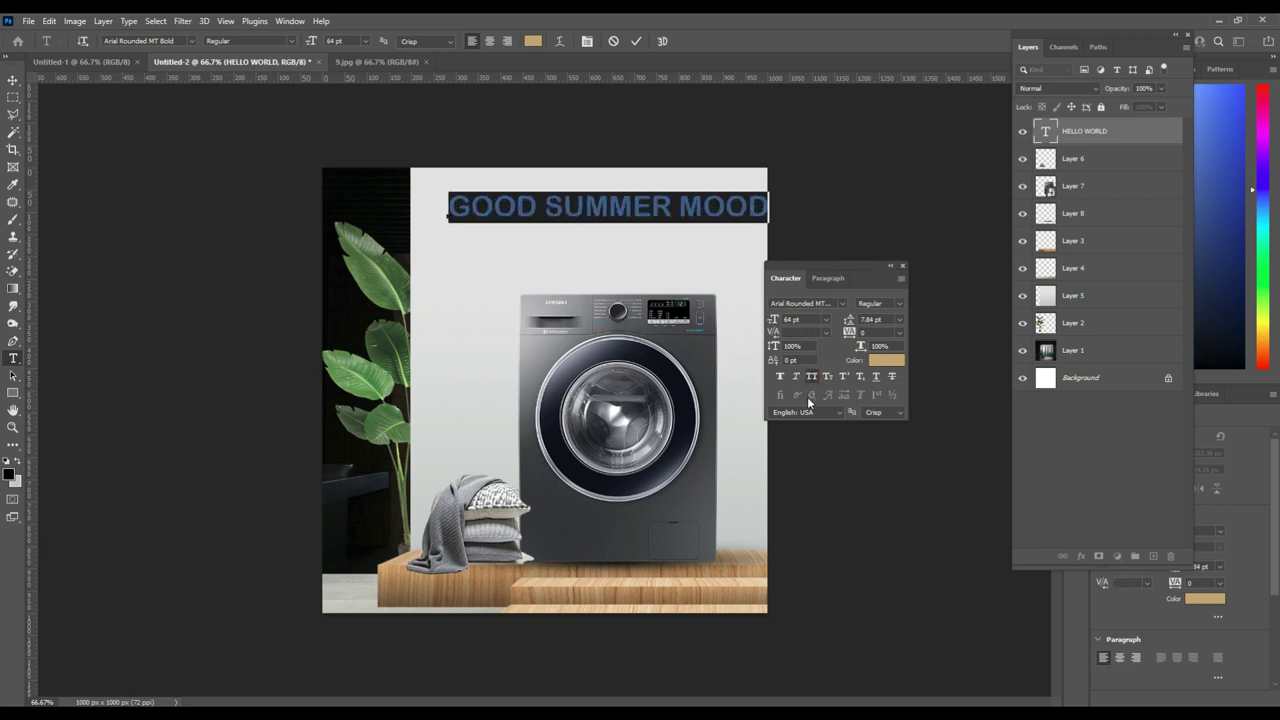
{"action": "left_click", "coordinate": [12, 82]}
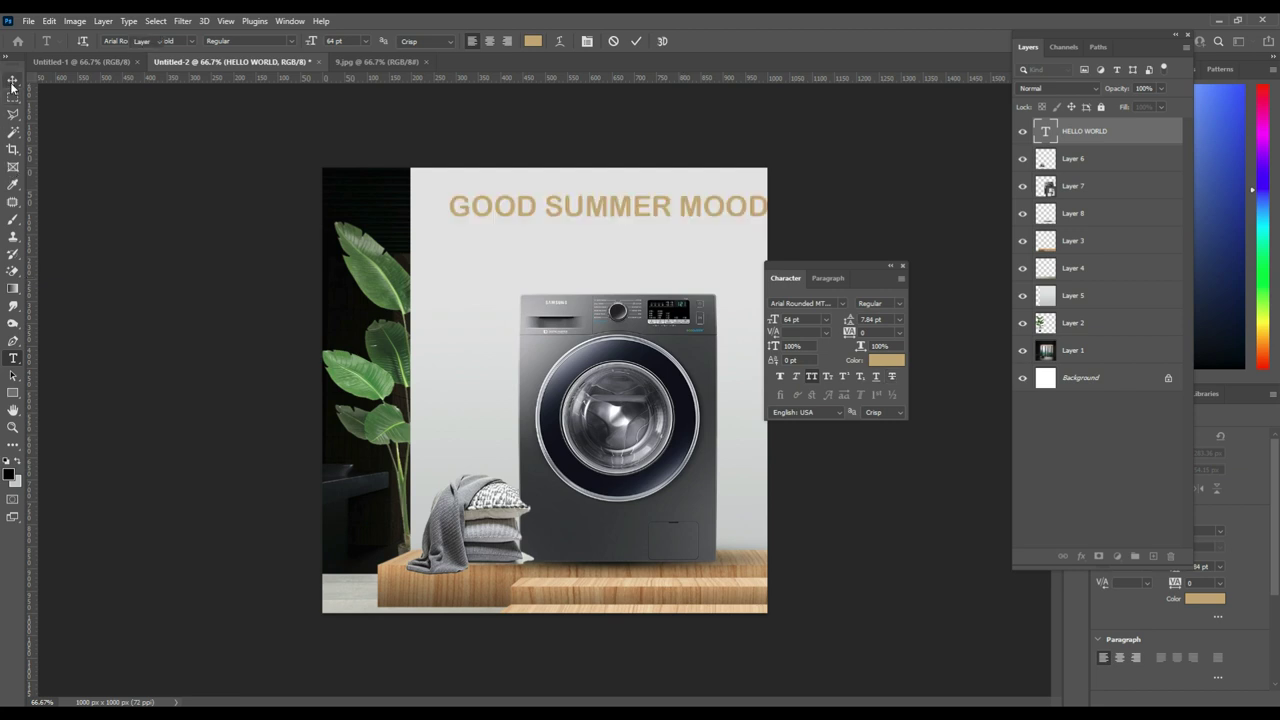
- Shift the headline slightly left and browse fonts without changing, then re-enter text editing
{"action": "left_click_drag", "start_coordinate": [833, 264], "coordinate": [877, 300]}
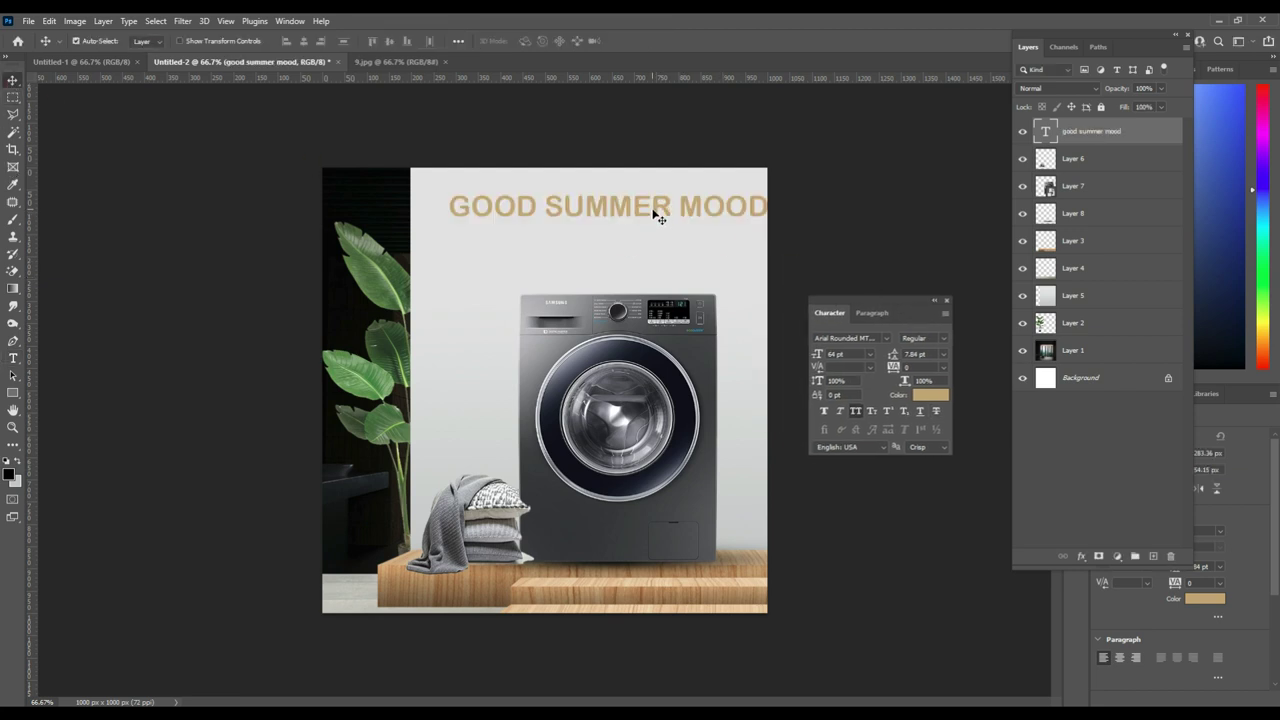
{"action": "left_click_drag", "start_coordinate": [660, 218], "coordinate": [641, 216]}
{"action": "double_click", "coordinate": [577, 207]}
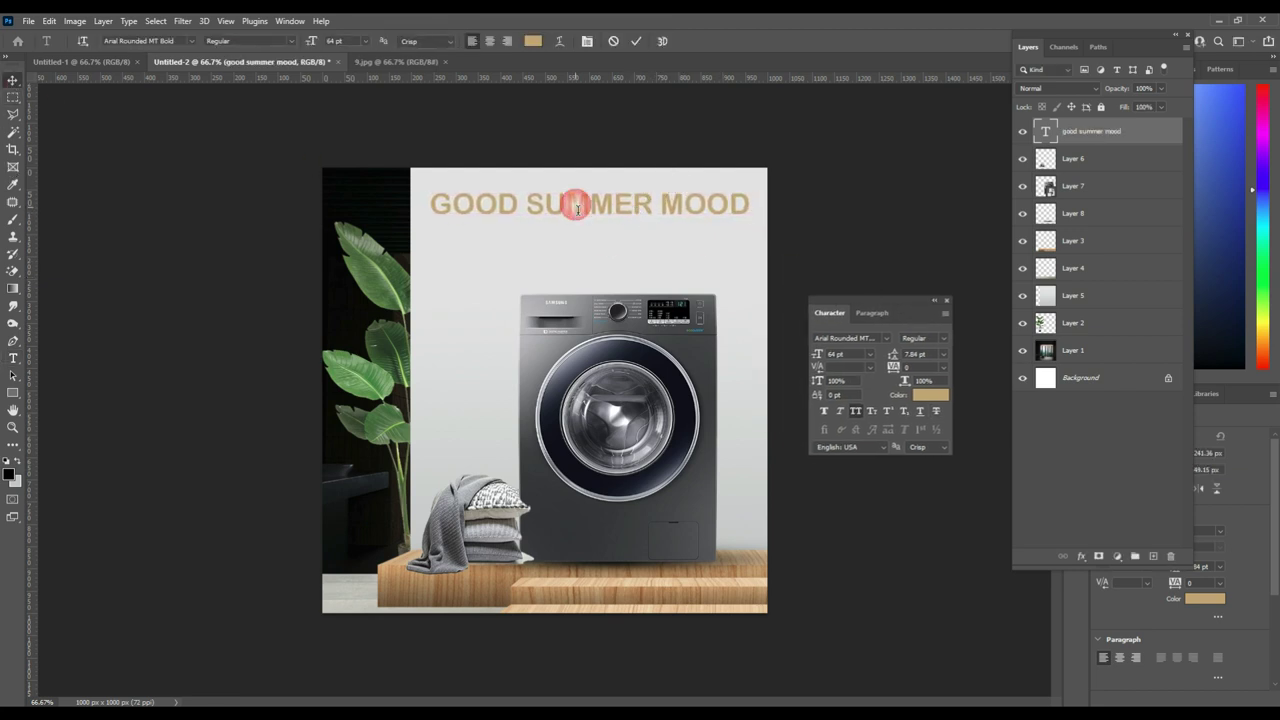
{"action": "triple_click", "coordinate": [577, 207]}
{"action": "left_click", "coordinate": [118, 42]}
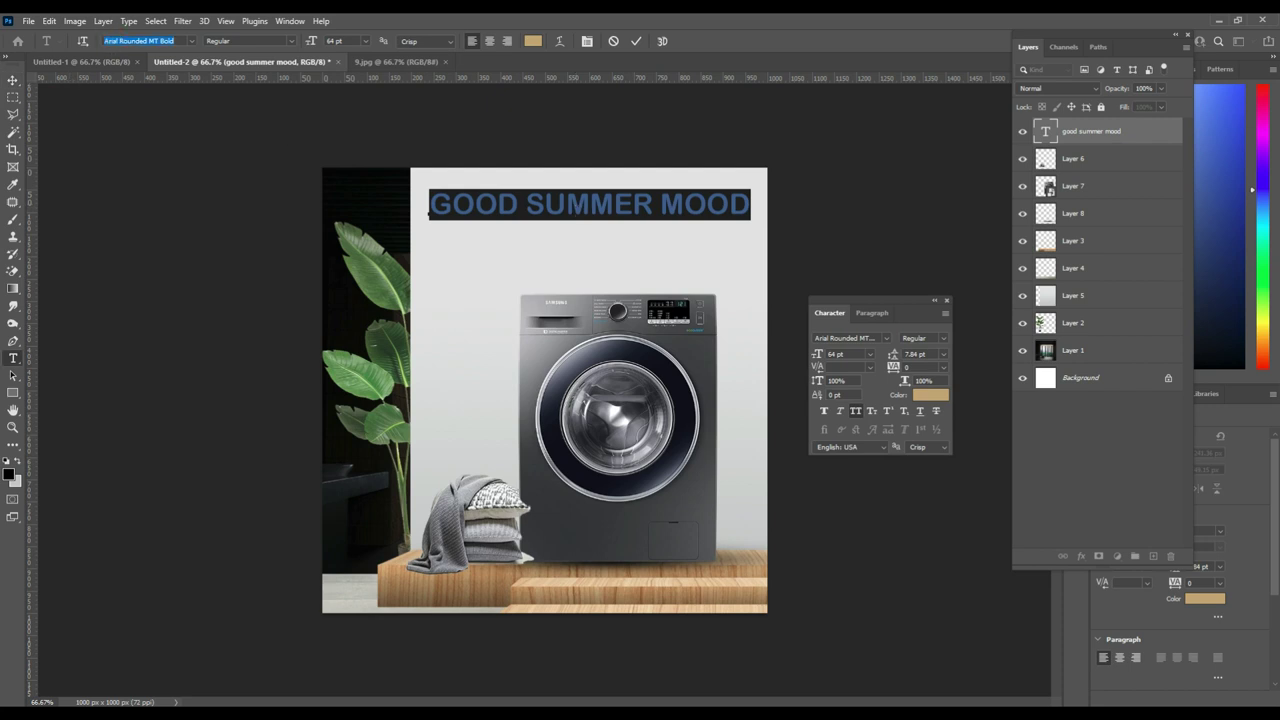
{"action": "left_click", "coordinate": [191, 41]}
{"action": "scroll", "coordinate": [230, 350], "scroll_direction": "down", "scroll_amount": 10}
{"action": "left_click", "coordinate": [12, 90]}
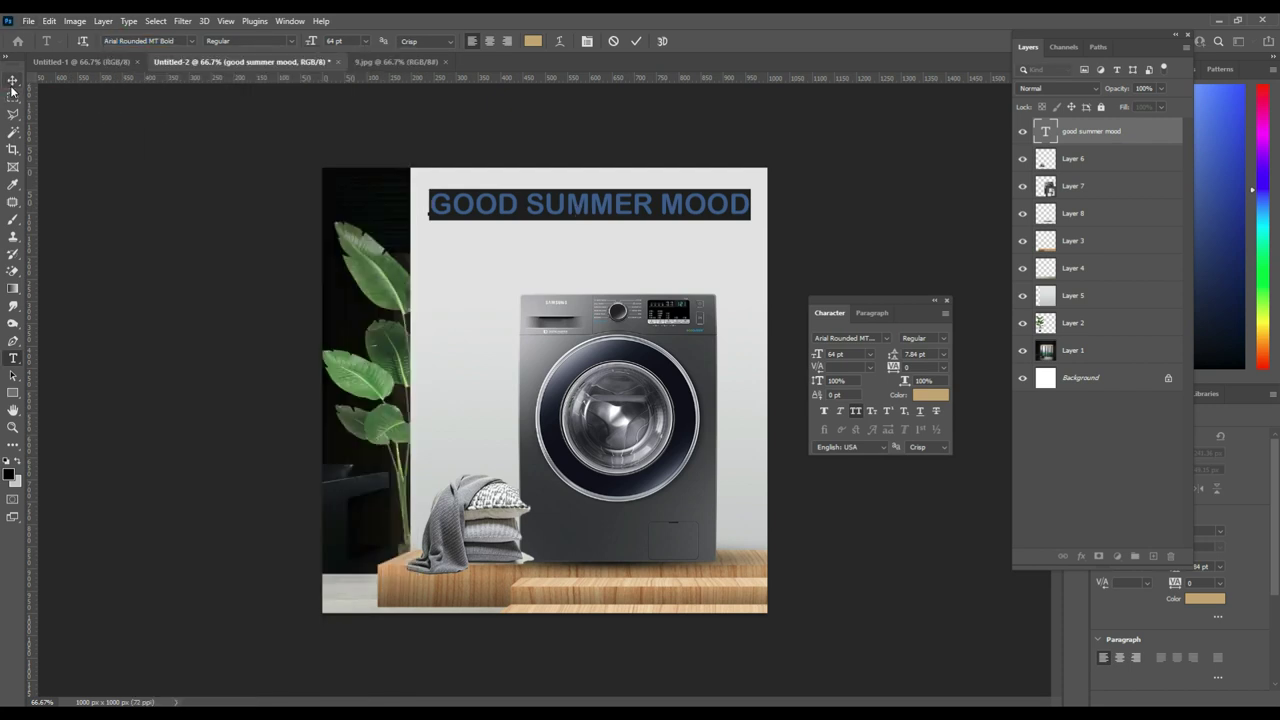
{"action": "left_click", "coordinate": [264, 362]}
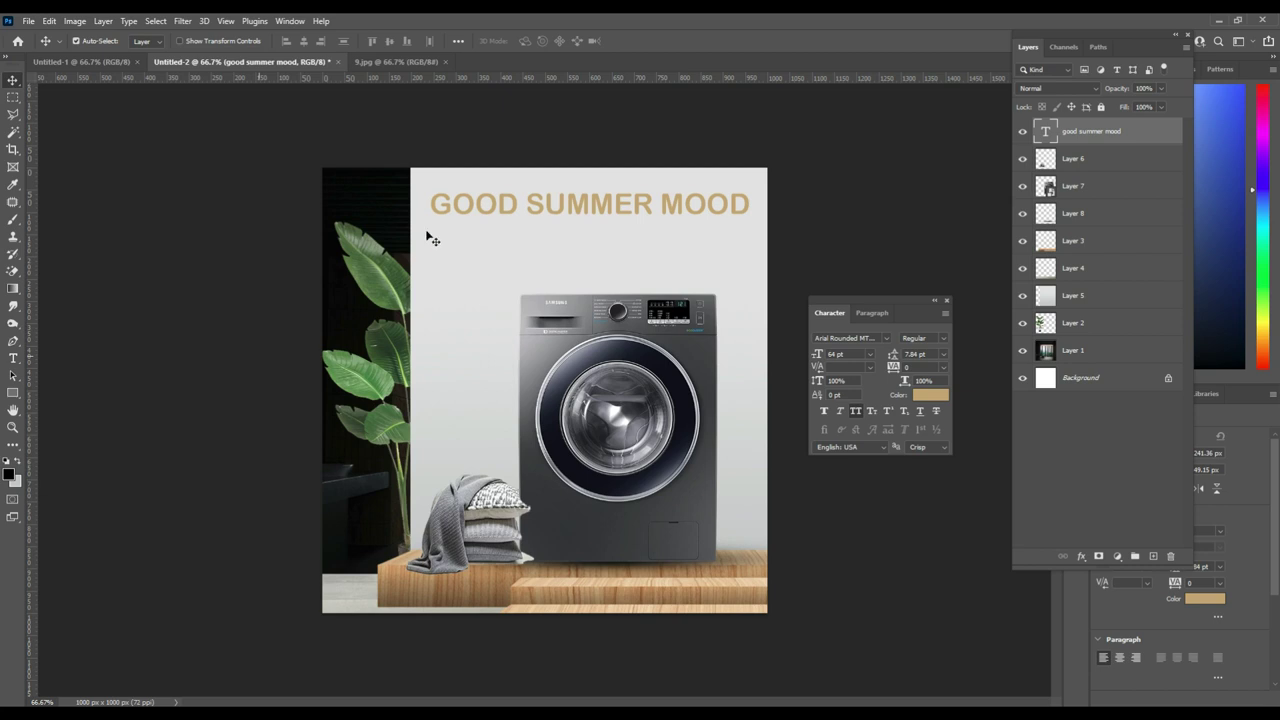
{"action": "double_click", "coordinate": [472, 214]}
{"action": "left_click", "coordinate": [545, 205]}
- Delete MOOD and set the headline font to Bebas Neue Pro Bold Italic
{"action": "left_click_drag", "start_coordinate": [661, 216], "coordinate": [780, 208]}
{"action": "key", "text": "BackSpace"}
{"action": "key", "text": "ctrl+a"}
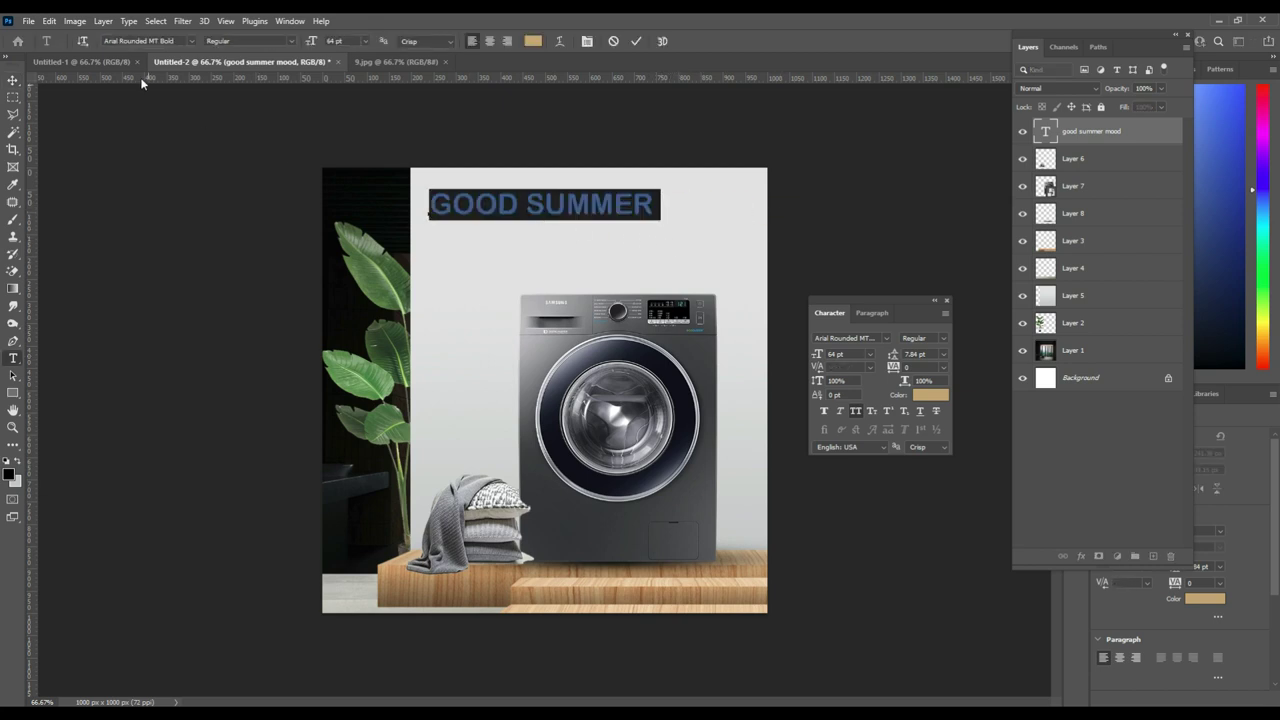
{"action": "left_click", "coordinate": [130, 41]}
{"action": "type", "text": "bebas"}
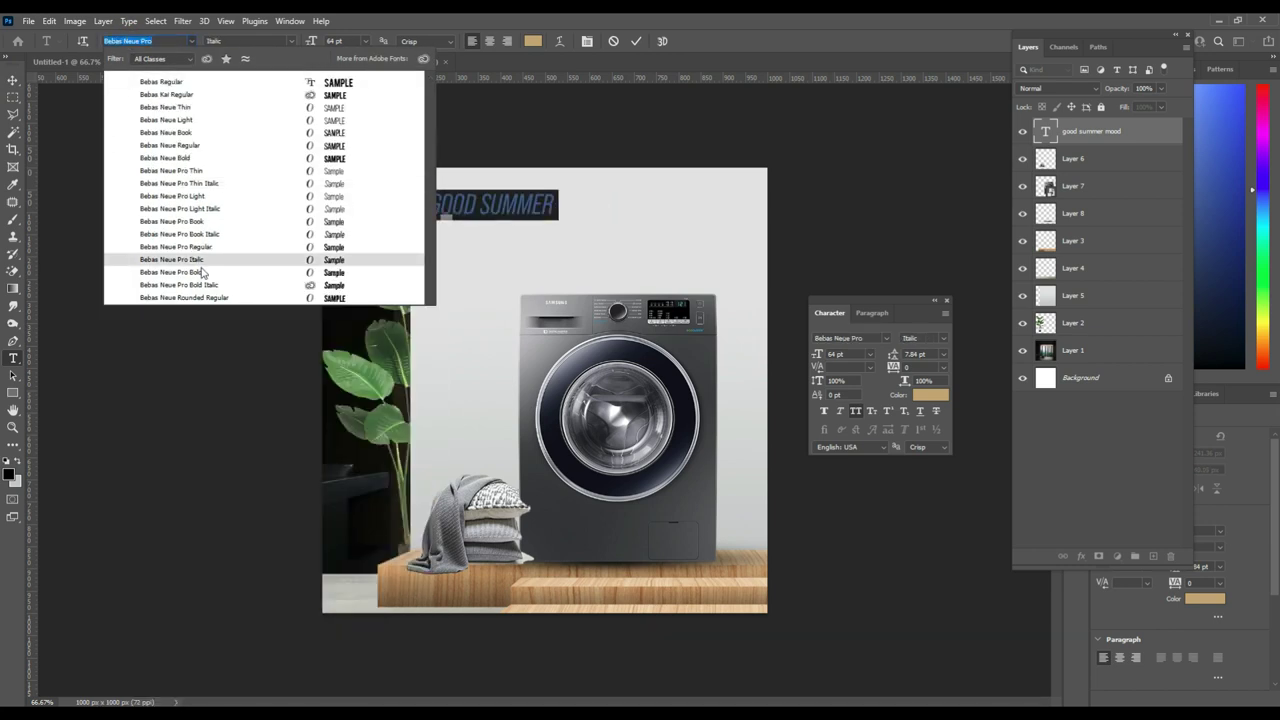
{"action": "left_click", "coordinate": [97, 186]}
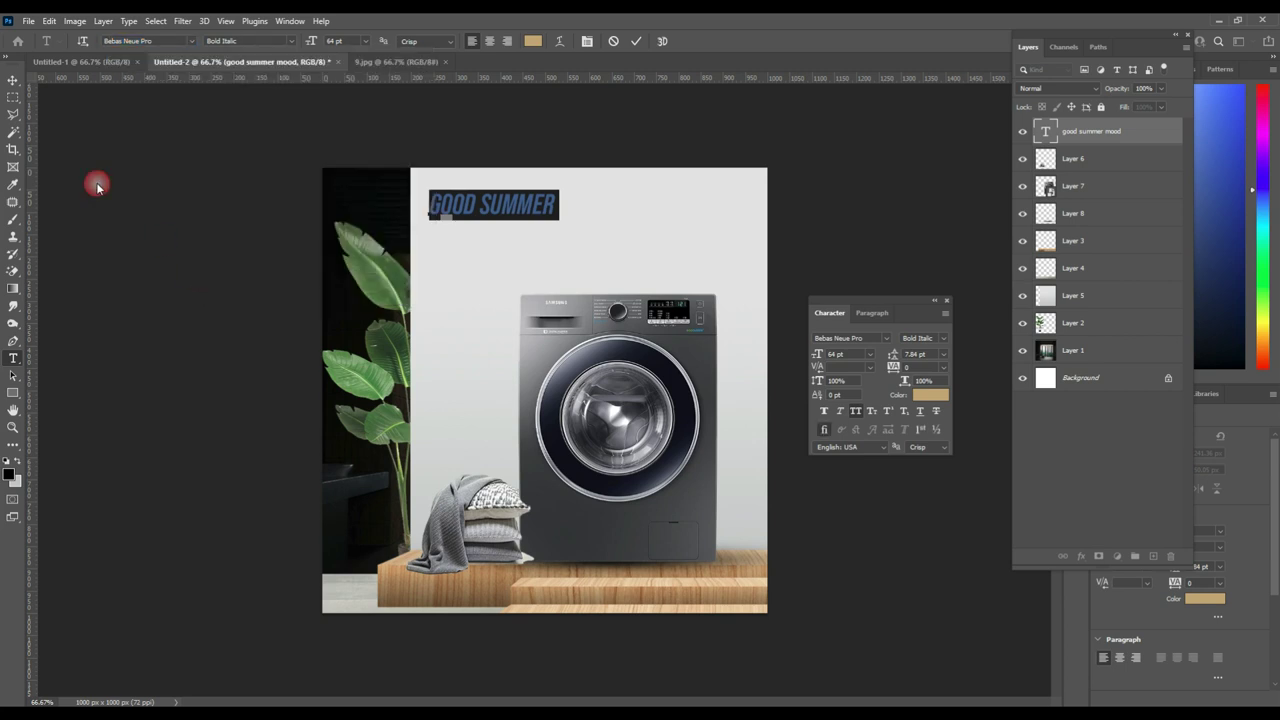
{"action": "left_click", "coordinate": [197, 171]}
- Scale GOOD SUMMER up across the canvas top, centre it, and shrink it to about 90%
{"action": "key", "text": "ctrl+t"}
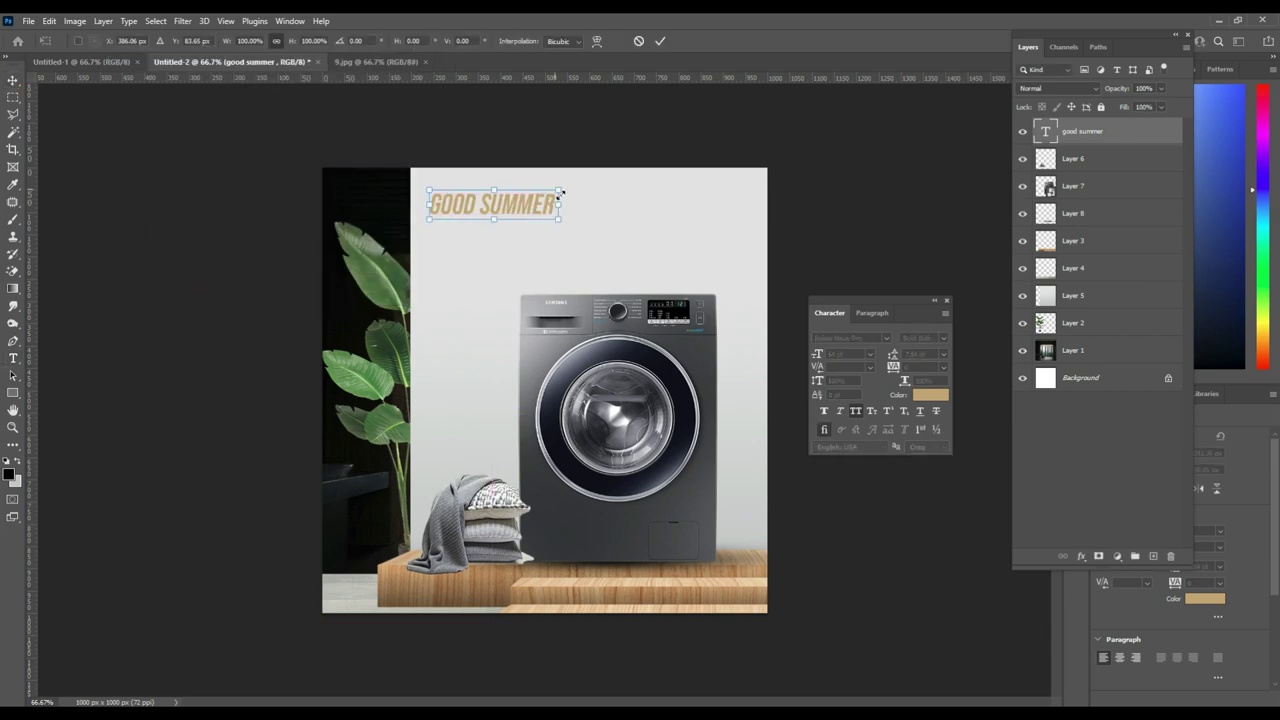
{"action": "left_click_drag", "start_coordinate": [561, 191], "coordinate": [820, 128]}
{"action": "left_click_drag", "start_coordinate": [703, 240], "coordinate": [684, 284]}
{"action": "left_click_drag", "start_coordinate": [794, 175], "coordinate": [723, 214]}
{"action": "key", "text": "Return"}
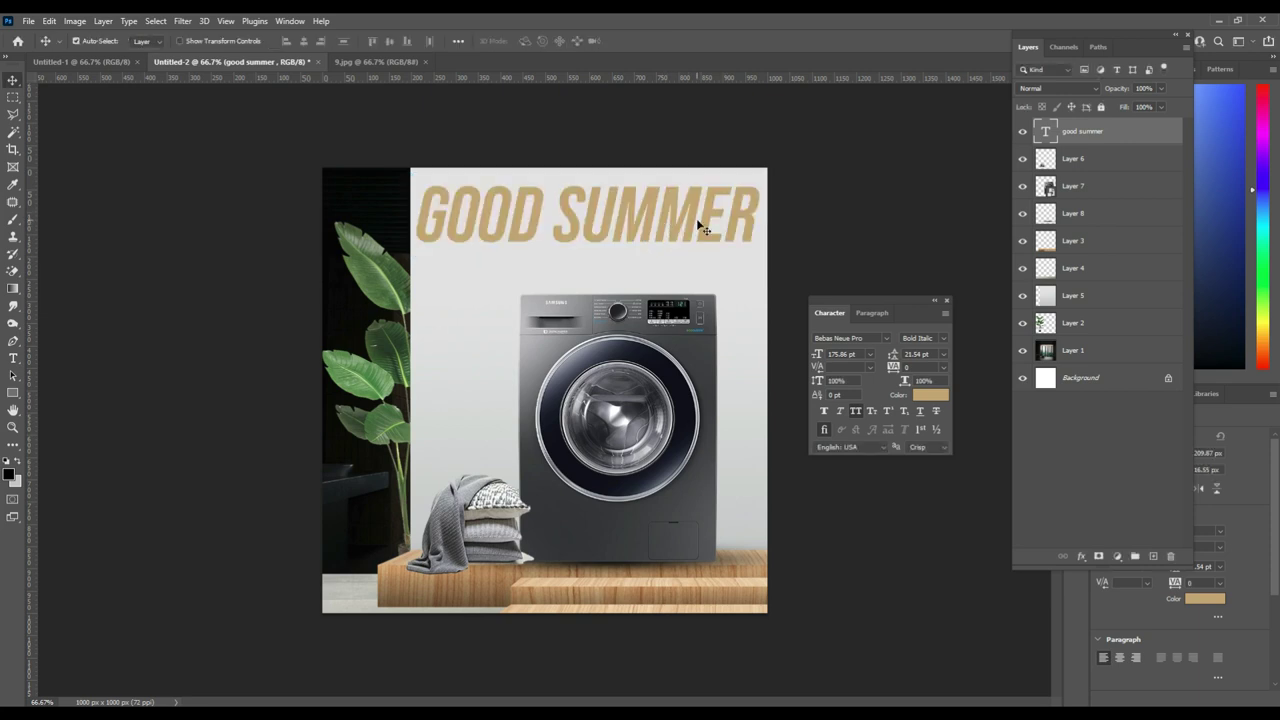
{"action": "left_click_drag", "start_coordinate": [690, 211], "coordinate": [703, 202]}
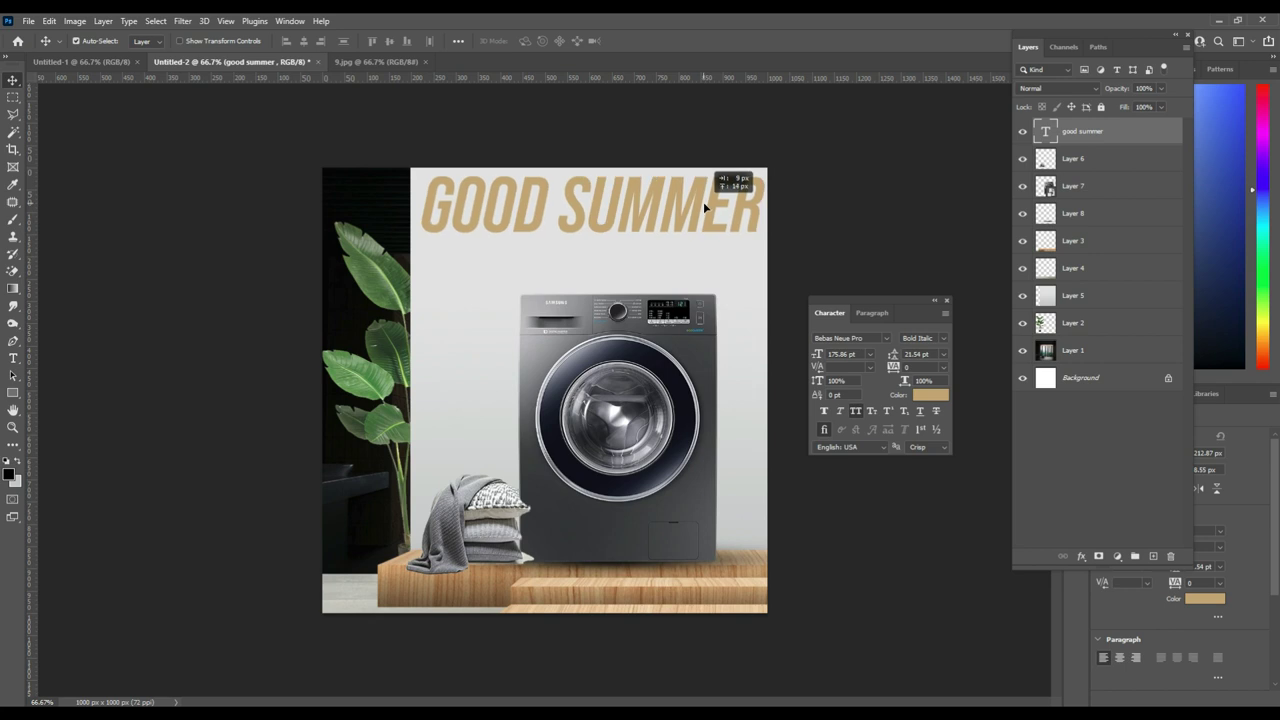
{"action": "key", "text": "ctrl+t"}
{"action": "mouse_move", "coordinate": [768, 164]}
{"action": "left_mouse_down"}
{"action": "mouse_move", "coordinate": [607, 222]}
{"action": "mouse_move", "coordinate": [642, 268]}
{"action": "left_mouse_up"}
- Make the second text line grey, sampled from the washer, at 34 pt
{"action": "key", "text": "Return"}
{"action": "triple_click", "coordinate": [641, 281]}
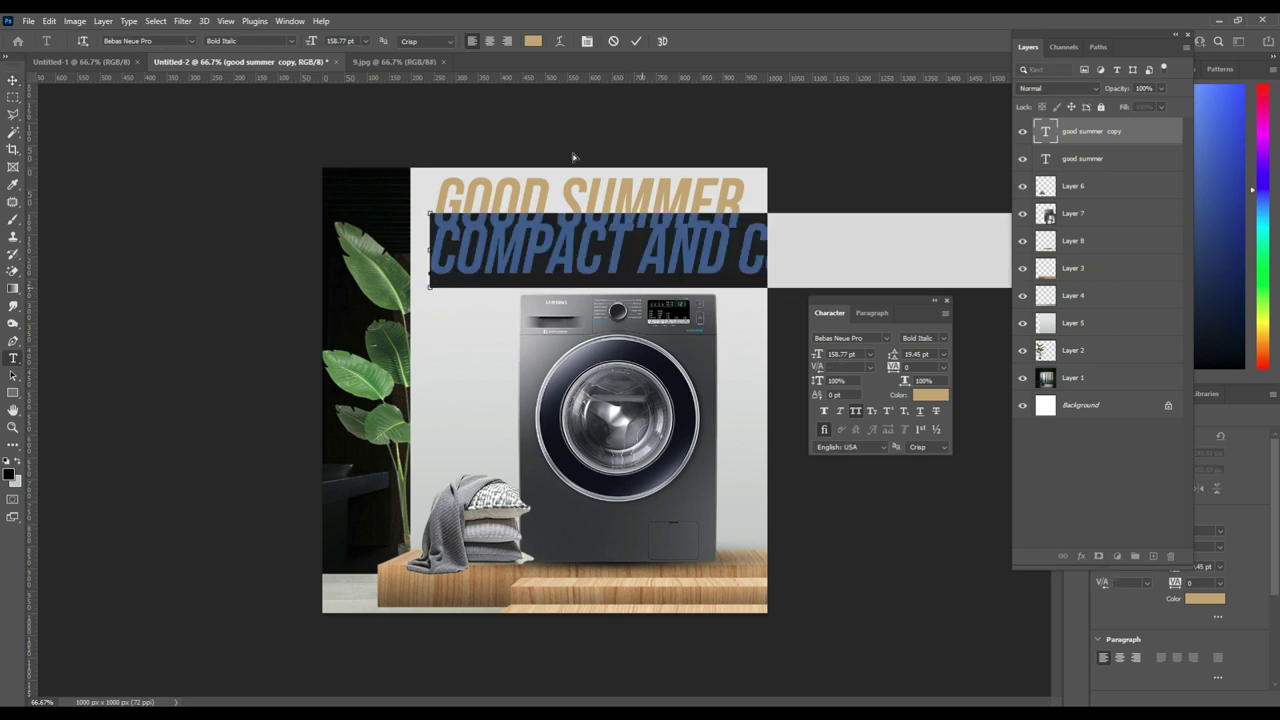
{"action": "left_click", "coordinate": [533, 41]}
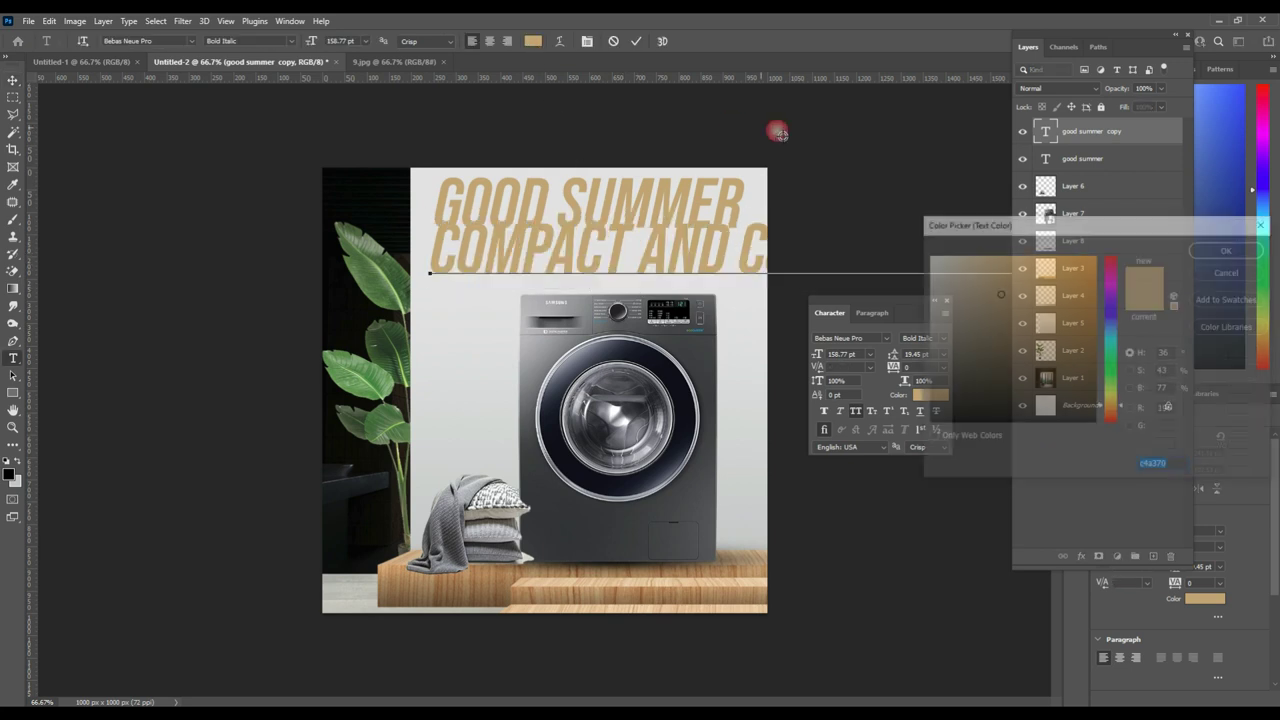
{"action": "left_click", "coordinate": [636, 436]}
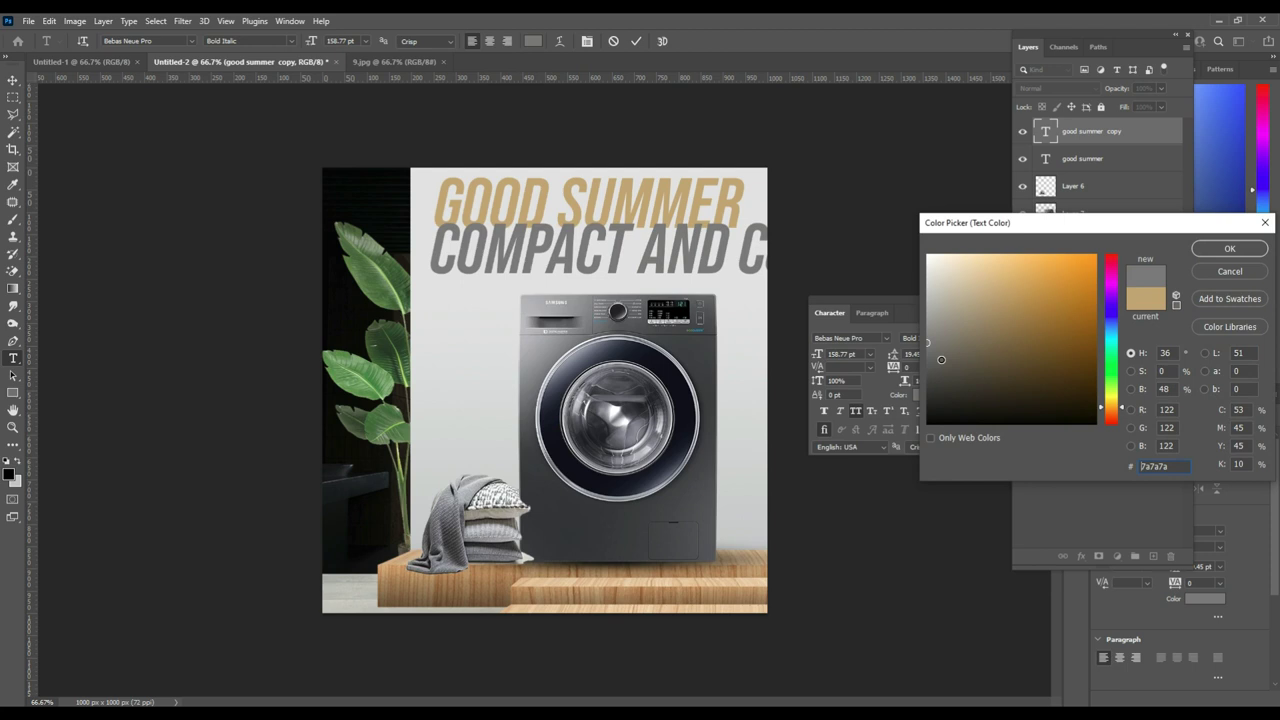
{"action": "left_click", "coordinate": [1229, 248]}
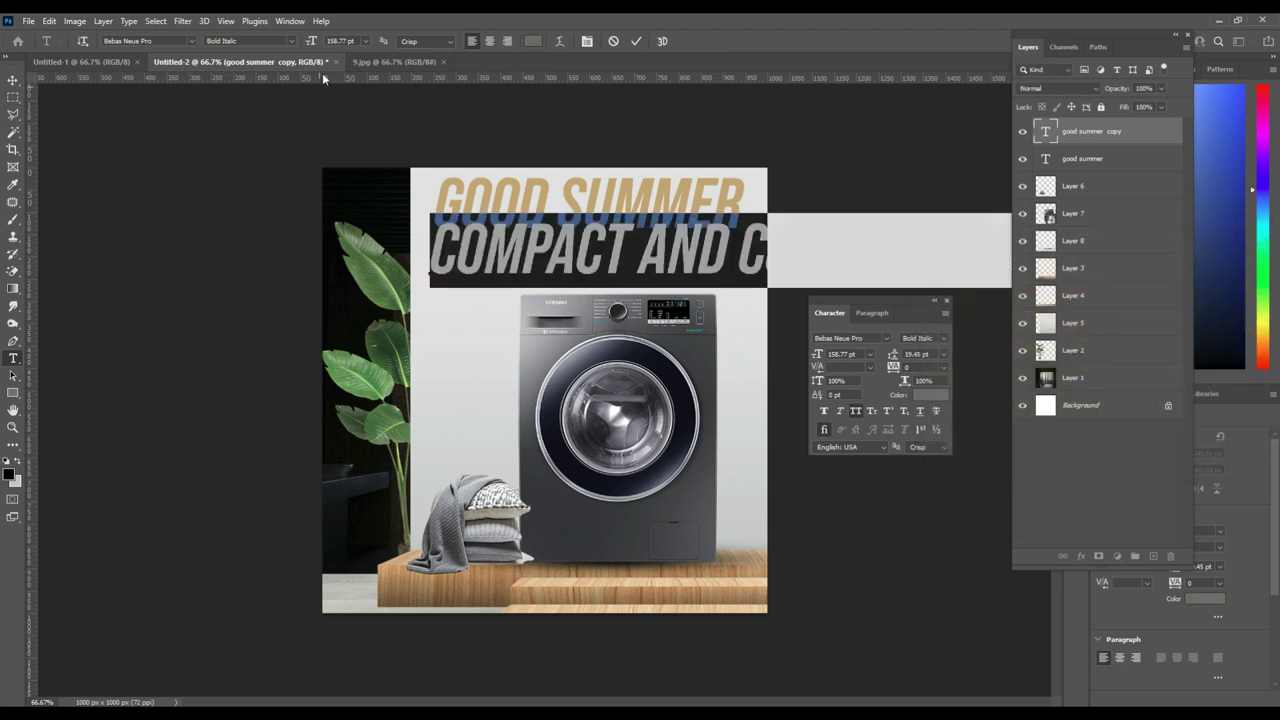
{"action": "left_click", "coordinate": [366, 41]}
{"action": "left_click", "coordinate": [357, 188]}
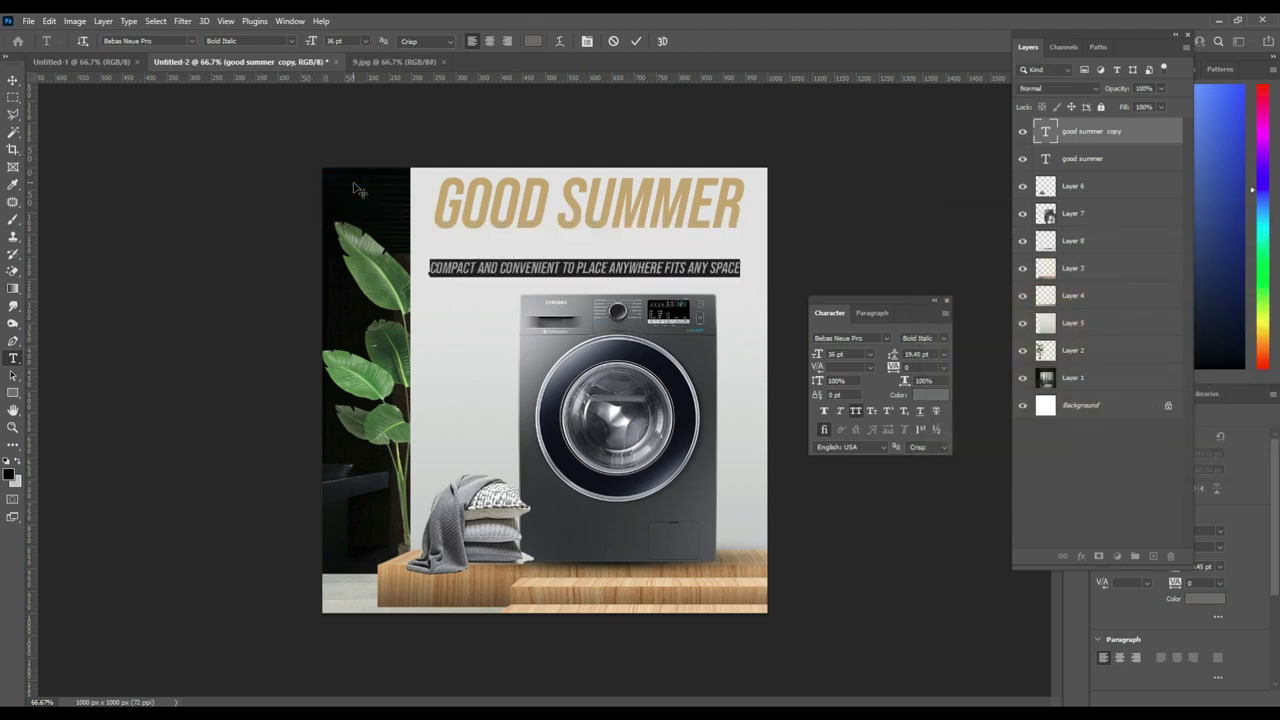
{"action": "left_click_drag", "start_coordinate": [311, 41], "coordinate": [300, 41]}
{"action": "left_click", "coordinate": [502, 194]}
- Move the tagline up under the headline, then nudge both text layers together
{"action": "key", "text": "v"}
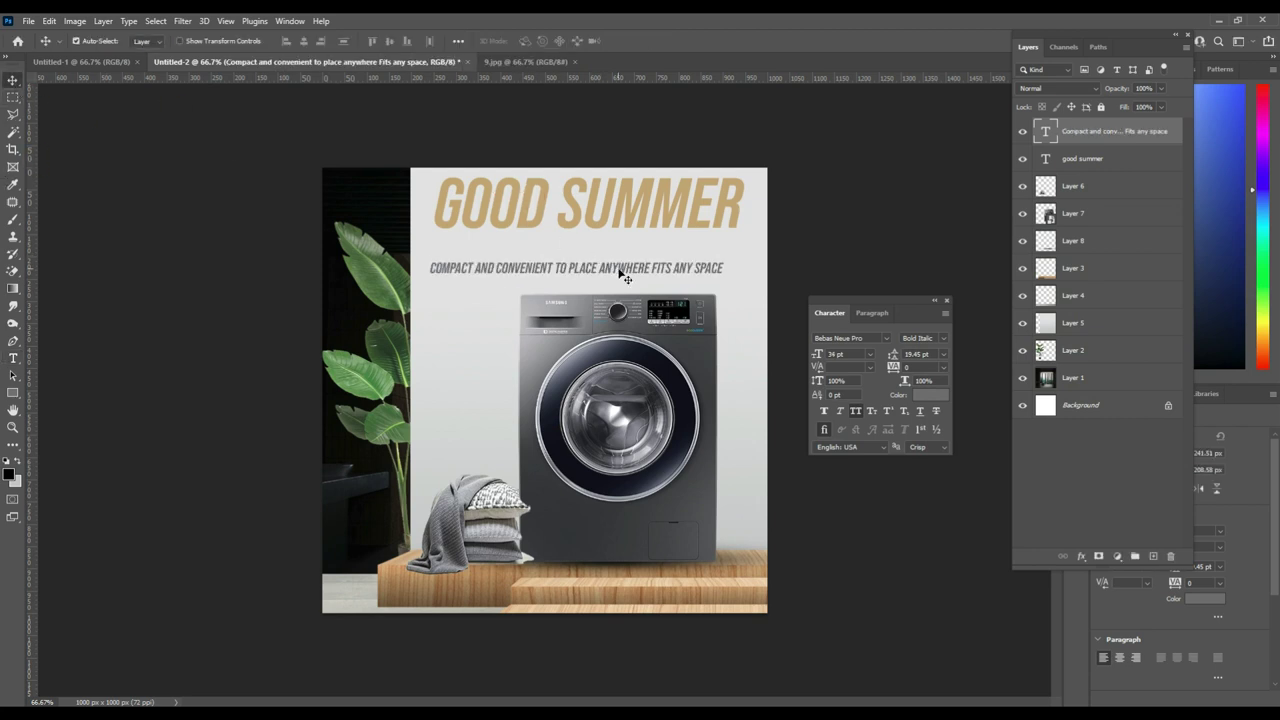
{"action": "left_click_drag", "start_coordinate": [617, 267], "coordinate": [628, 237]}
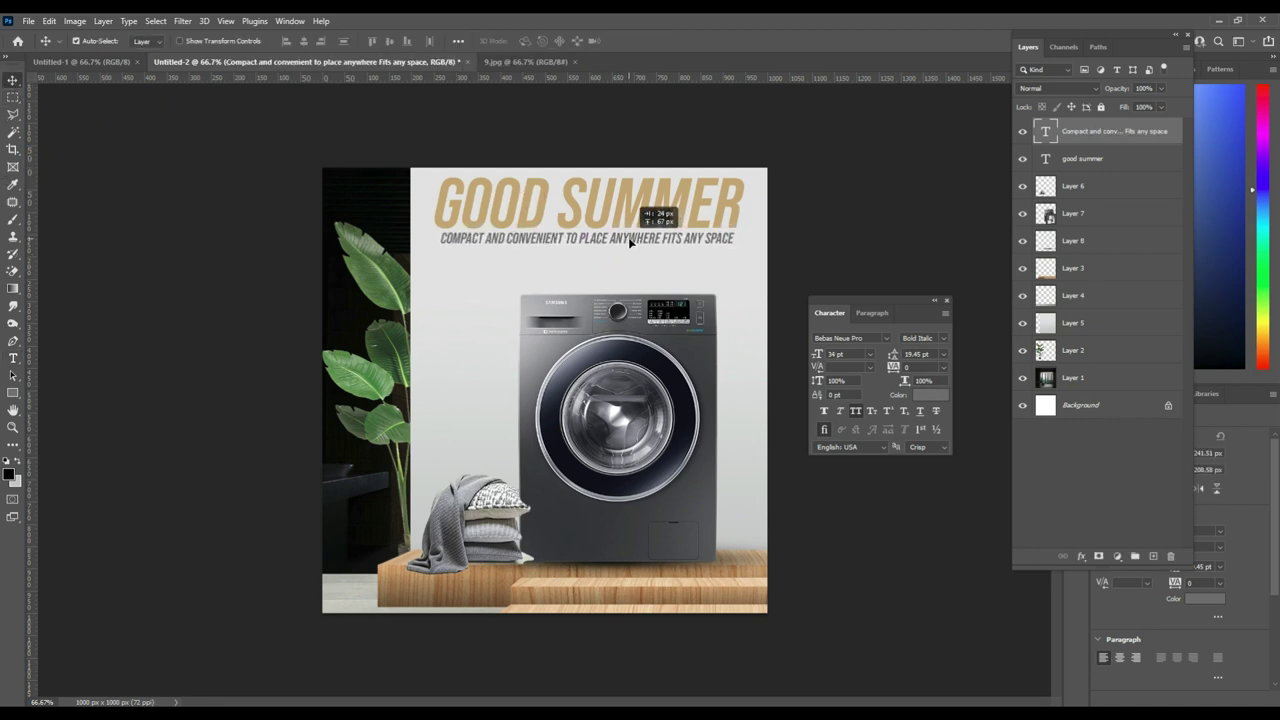
{"action": "left_click", "coordinate": [626, 212], "text": "shift"}
{"action": "left_click_drag", "start_coordinate": [626, 212], "coordinate": [624, 218]}
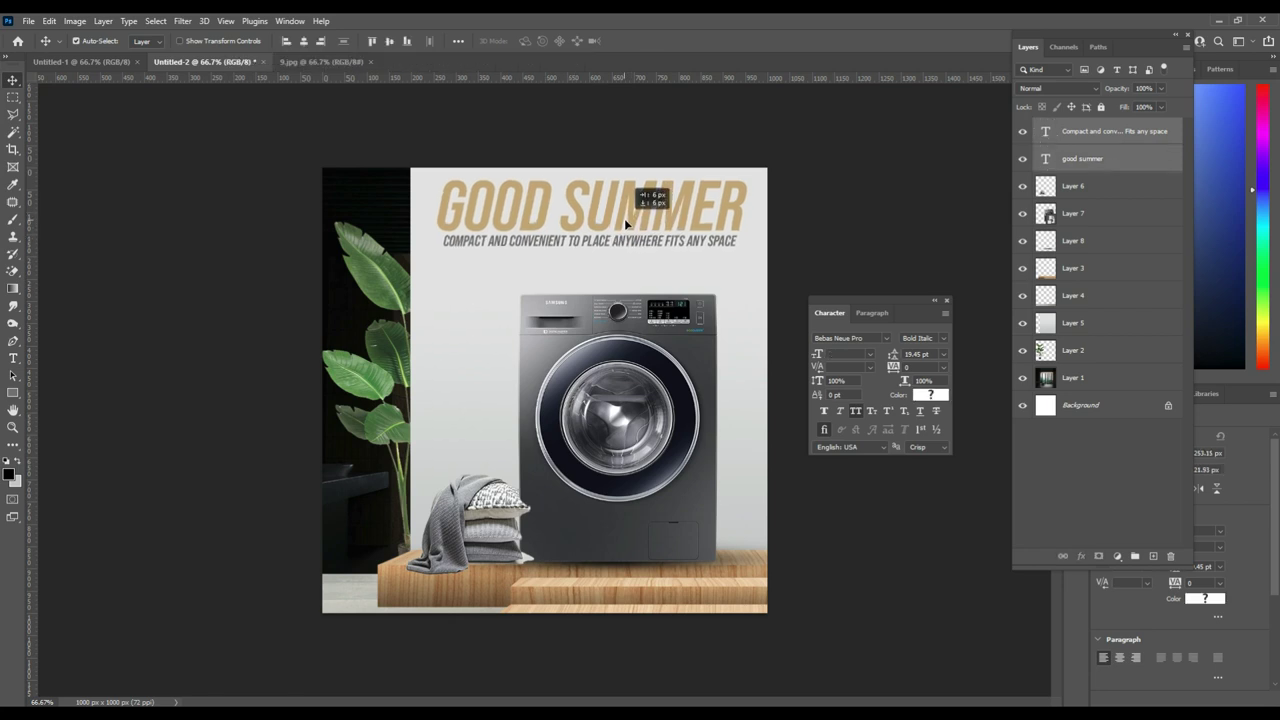
- Close 9.jpg and open the 6.jpg icon sheet
{"action": "left_click", "coordinate": [365, 62]}
{"action": "left_click", "coordinate": [370, 62]}
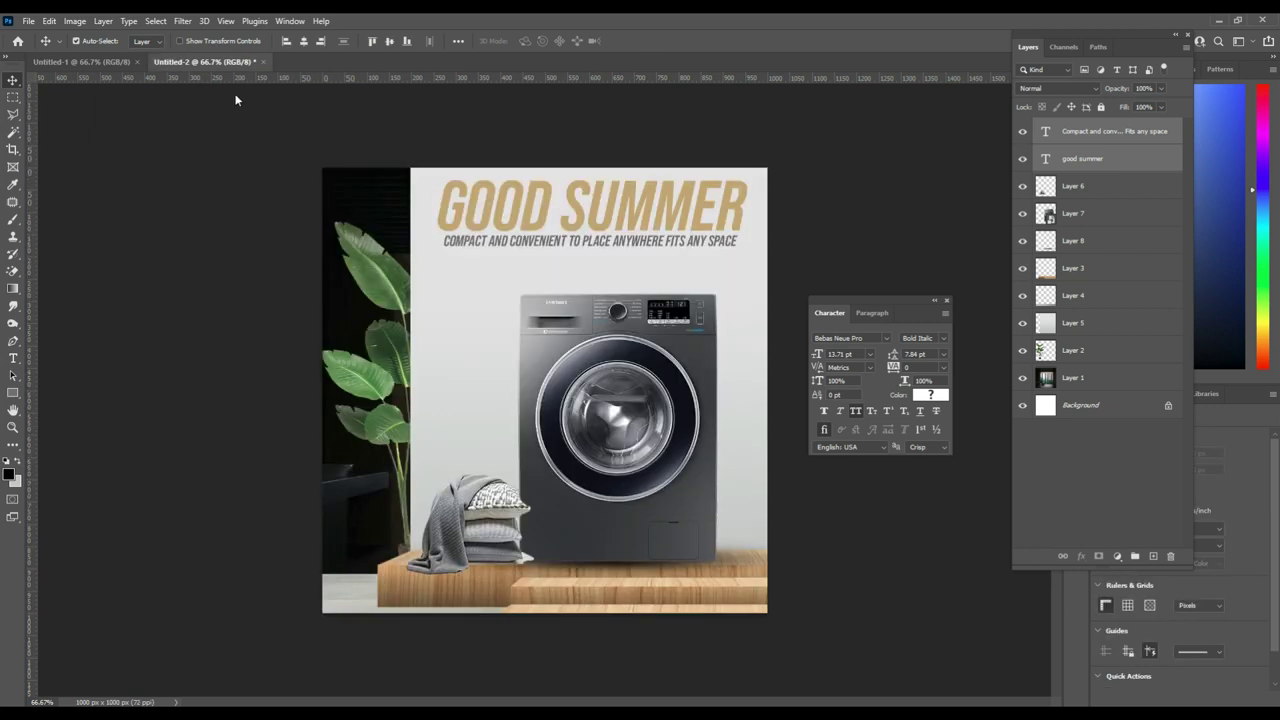
{"action": "left_click", "coordinate": [28, 20]}
{"action": "left_click", "coordinate": [45, 45]}
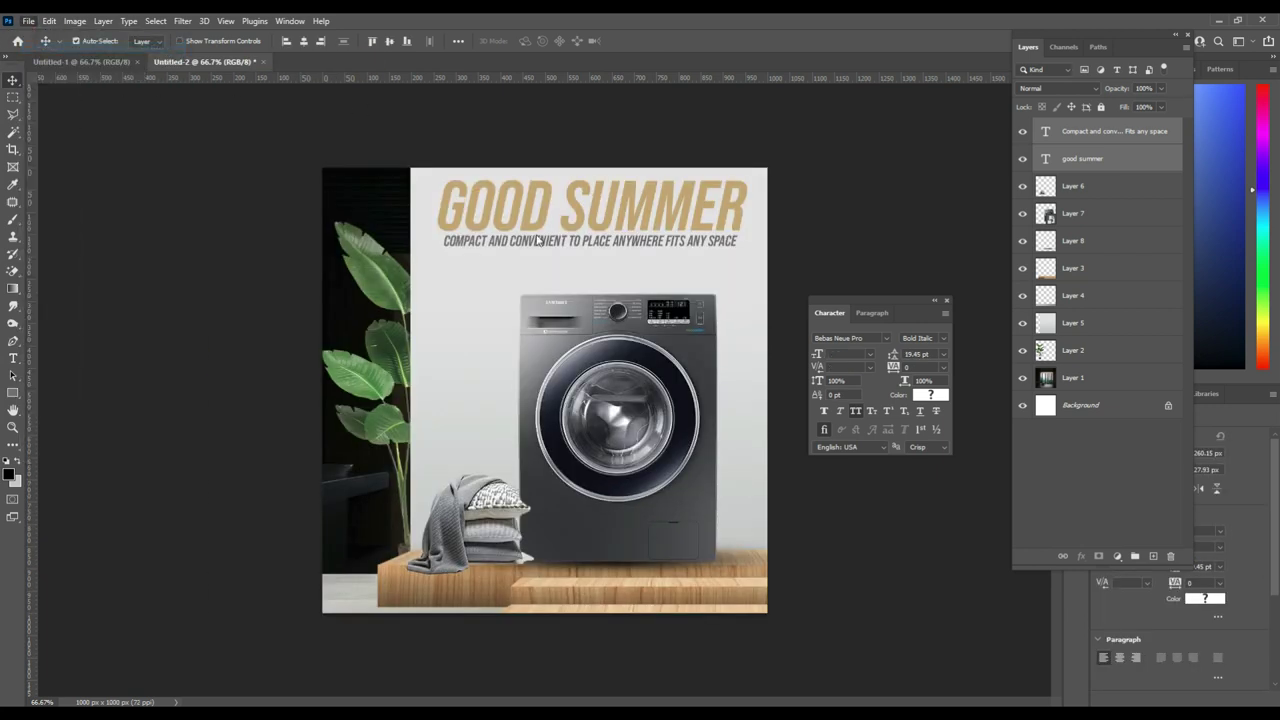
{"action": "double_click", "coordinate": [586, 115]}
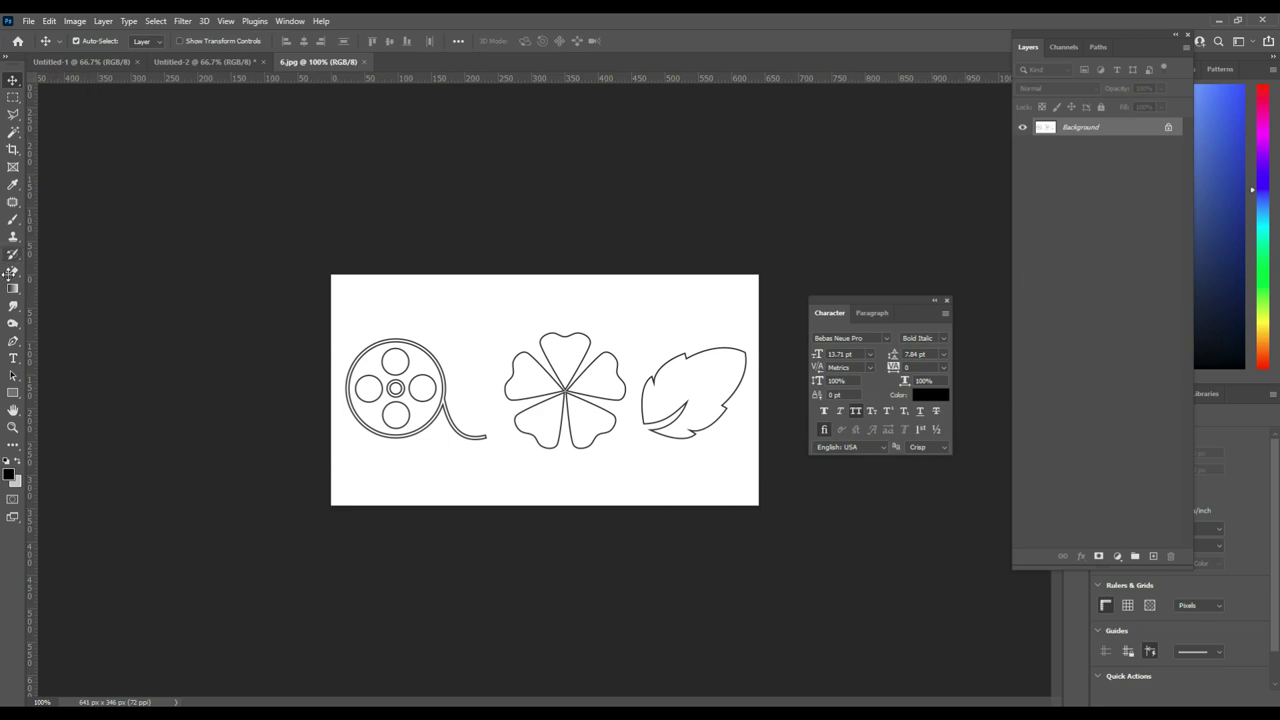
- Select all white with Magic Wand and Select Similar, delete it, and deselect
{"action": "left_click", "coordinate": [12, 133]}
{"action": "left_click", "coordinate": [12, 133]}
{"action": "left_click", "coordinate": [410, 290]}
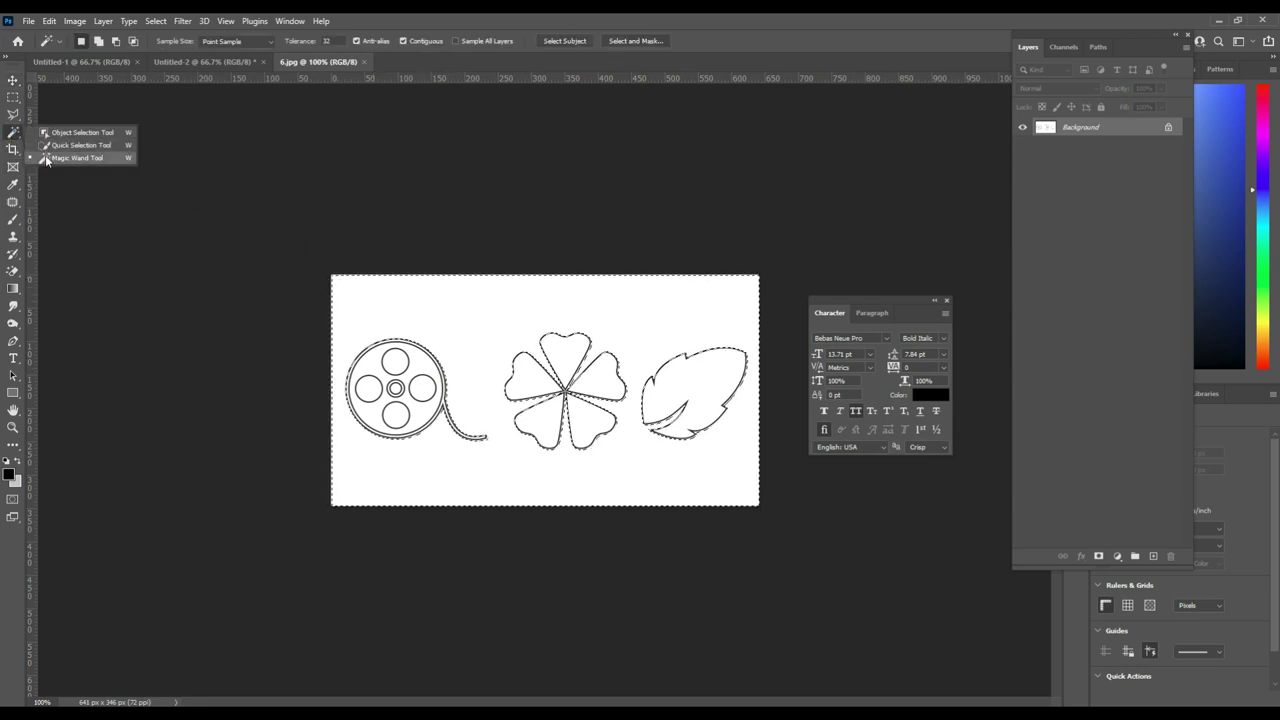
{"action": "left_click", "coordinate": [156, 21]}
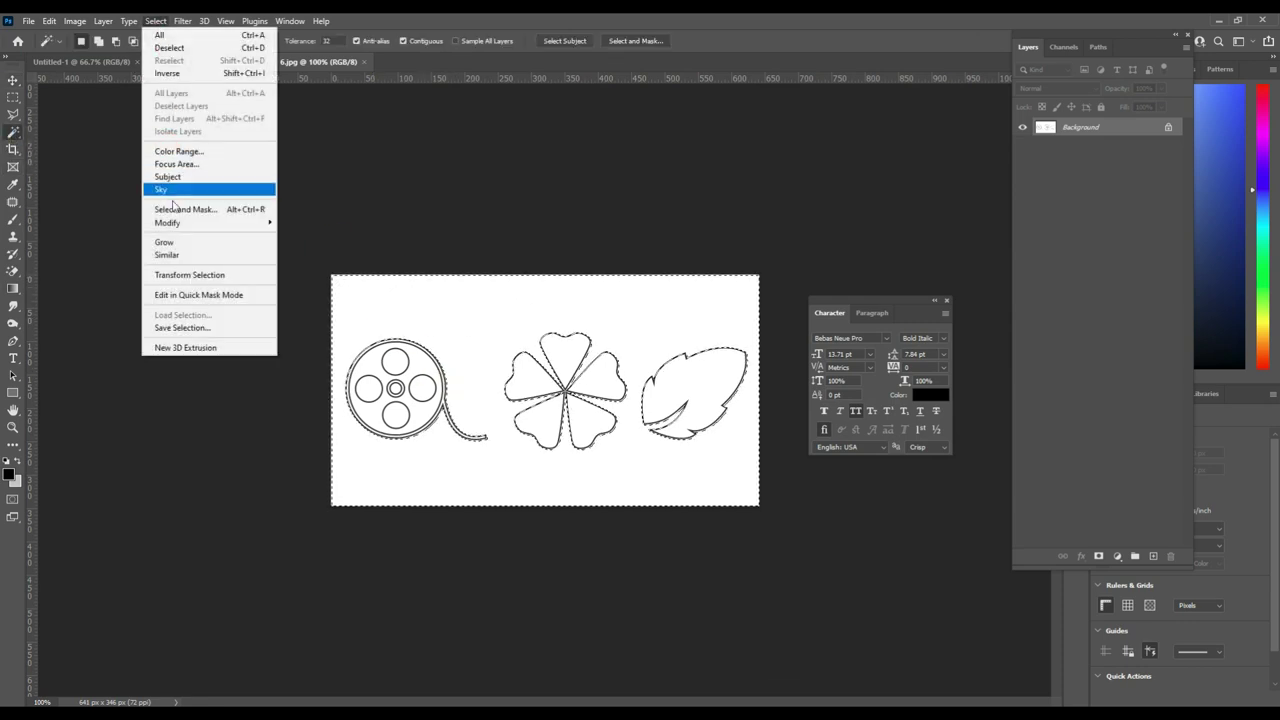
{"action": "left_click", "coordinate": [170, 252]}
{"action": "key", "text": "shift+F5"}
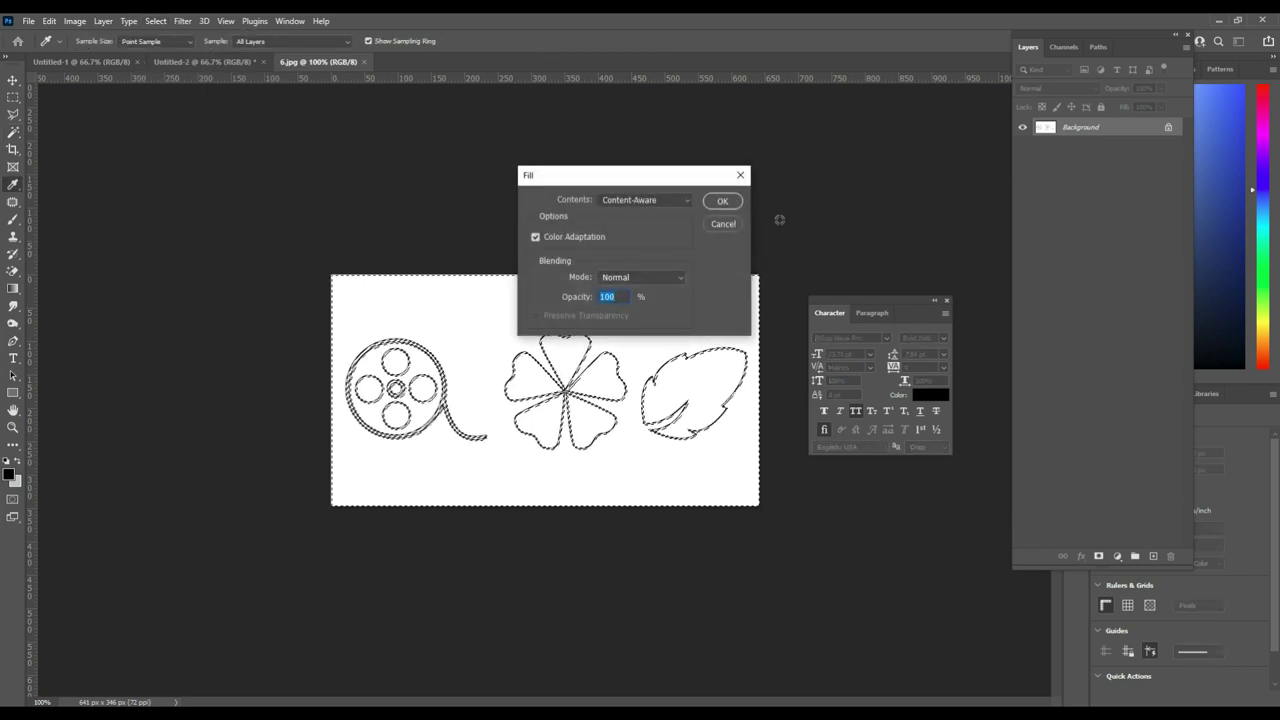
{"action": "left_click", "coordinate": [720, 202]}
{"action": "left_click", "coordinate": [631, 276]}
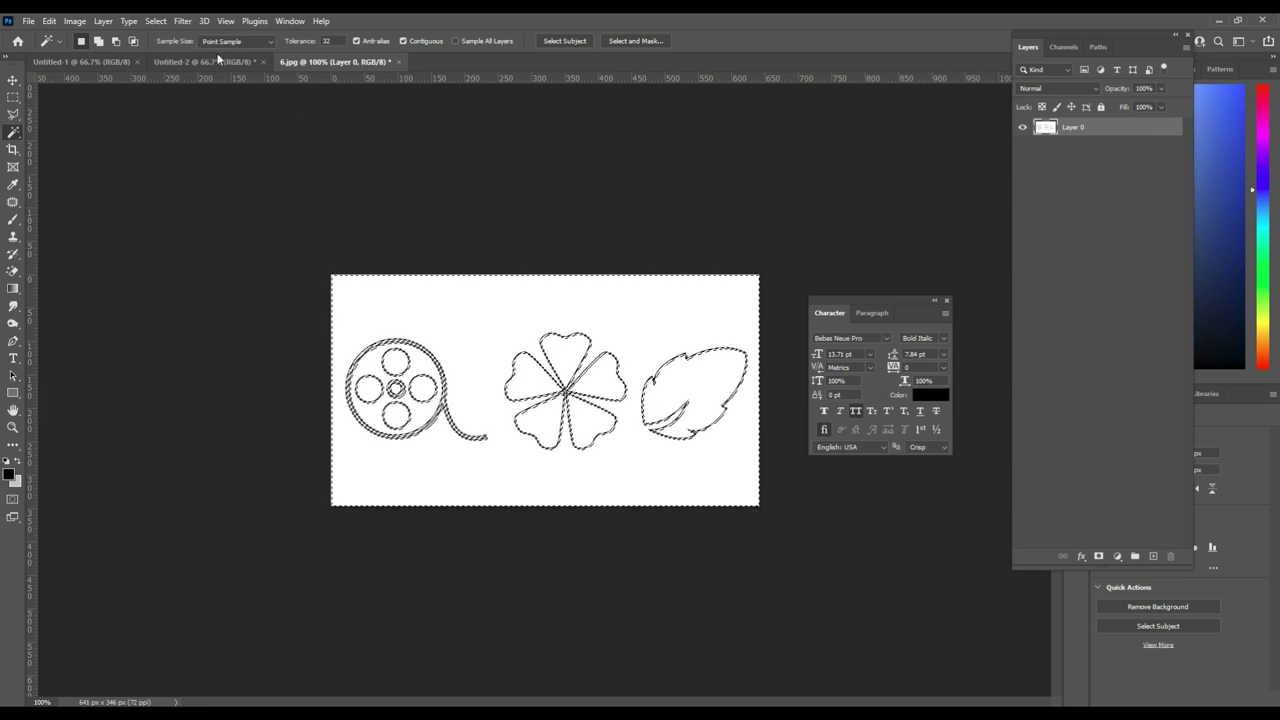
{"action": "key", "text": "Delete"}
{"action": "key", "text": "ctrl+d"}
- Marquee-select the reel icon on the left for moving
{"action": "left_click", "coordinate": [11, 103]}
{"action": "left_click_drag", "start_coordinate": [331, 275], "coordinate": [491, 506]}
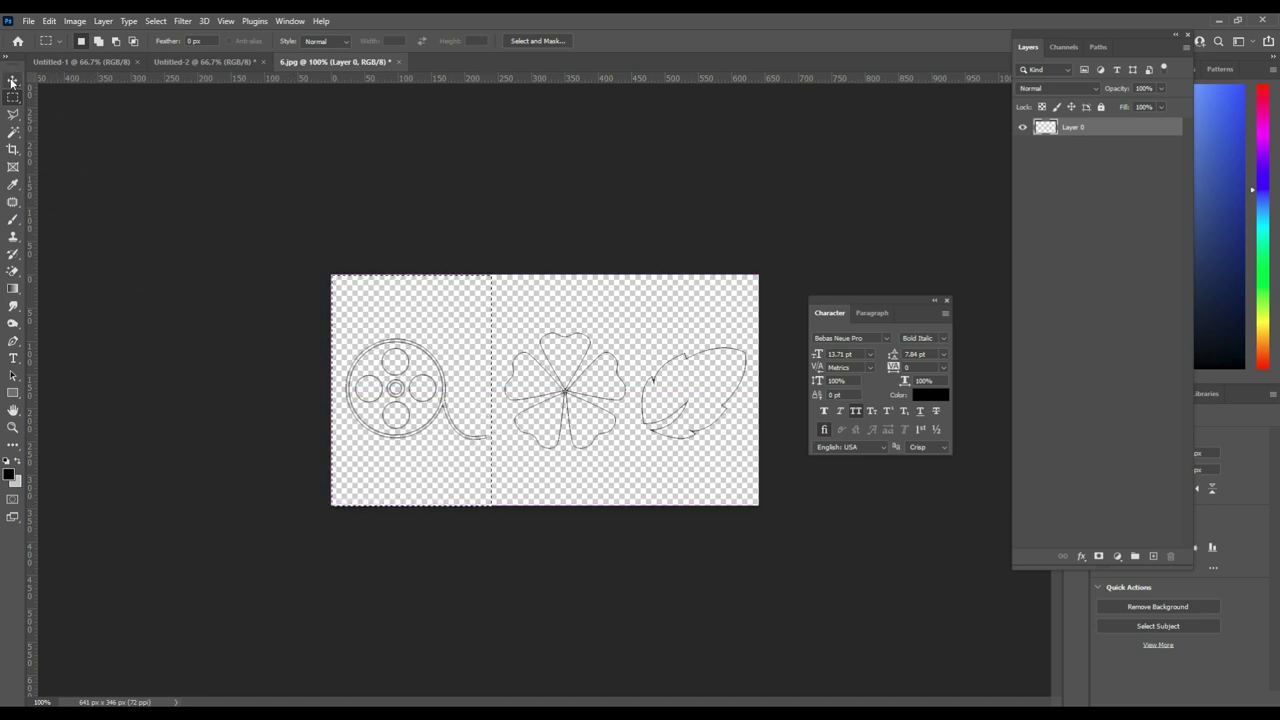
{"action": "left_click", "coordinate": [13, 79]}
- Bring the reel icon onto the ad as a smart object scaled to about half size
{"action": "left_click", "coordinate": [198, 62]}
{"action": "left_click_drag", "start_coordinate": [214, 93], "coordinate": [740, 325]}
{"action": "right_click", "coordinate": [1095, 130]}
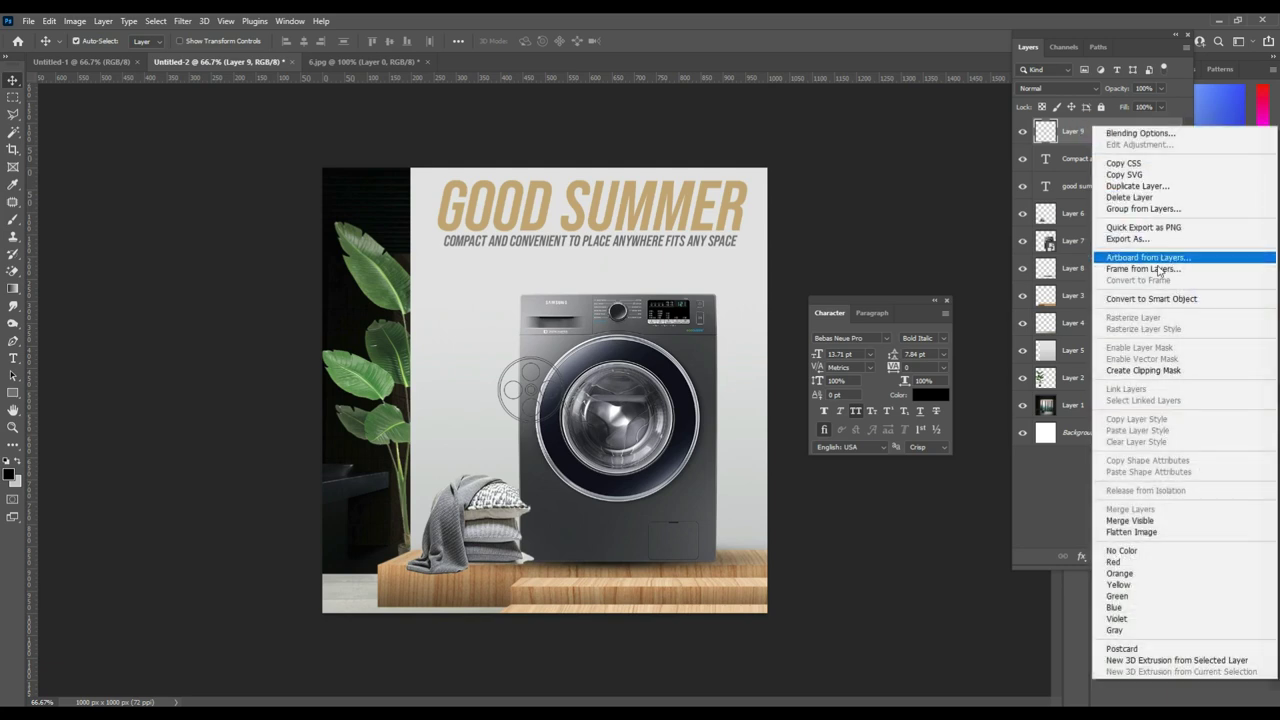
{"action": "left_click", "coordinate": [1165, 298]}
{"action": "key", "text": "ctrl+t"}
{"action": "mouse_move", "coordinate": [636, 332]}
{"action": "left_mouse_down"}
{"action": "mouse_move", "coordinate": [548, 388]}
{"action": "mouse_move", "coordinate": [467, 267]}
{"action": "mouse_move", "coordinate": [484, 263]}
{"action": "left_mouse_up"}
{"action": "key", "text": "Return"}
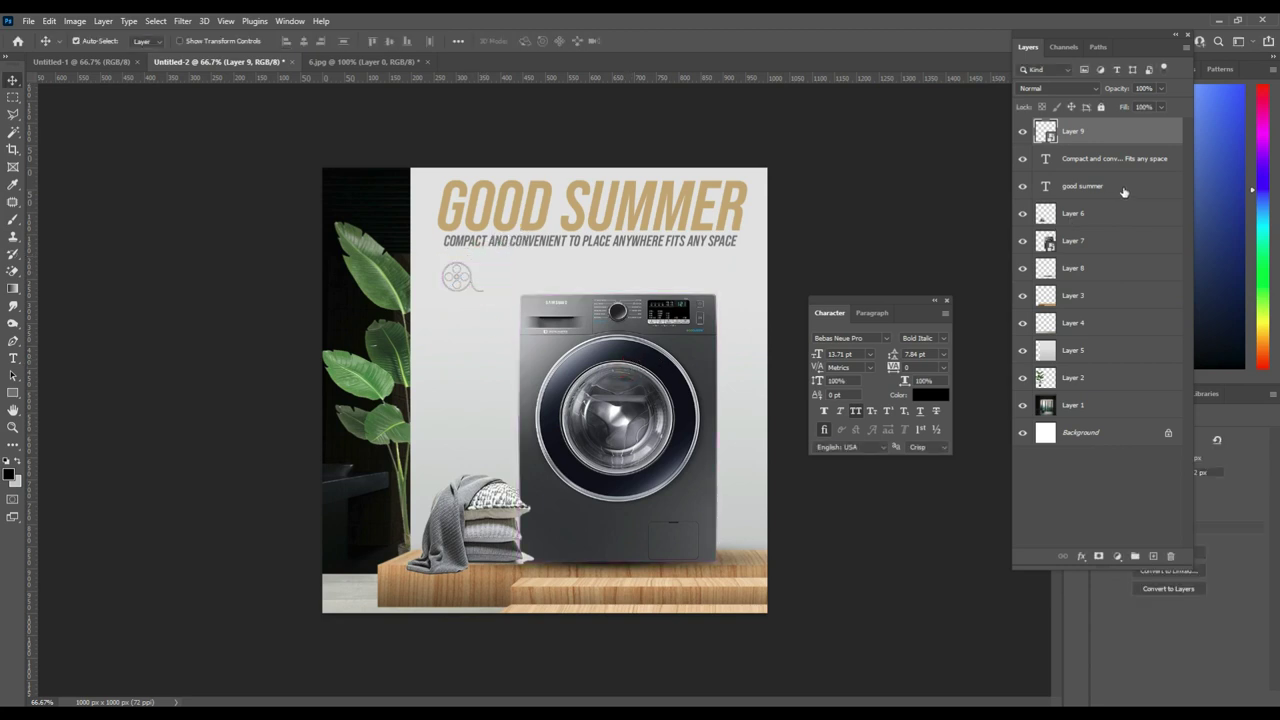
- Duplicate the reel twice, merge the copies into one smart object, and nudge it up-right
{"action": "key", "text": "ctrl+j"}
{"action": "key", "text": "ctrl+j"}
{"action": "key", "text": "ctrl+j"}
{"action": "key", "text": "ctrl+j"}
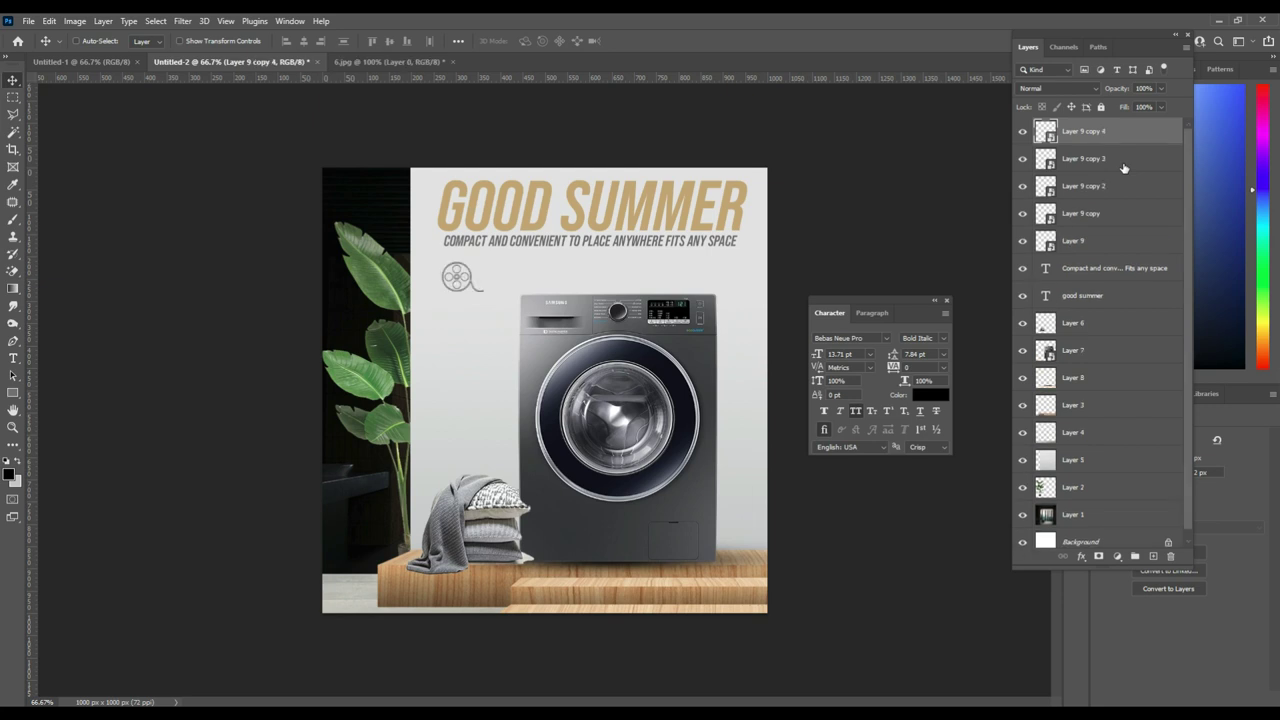
{"action": "key", "text": "ctrl+j"}
{"action": "left_click", "coordinate": [1110, 273], "text": "shift"}
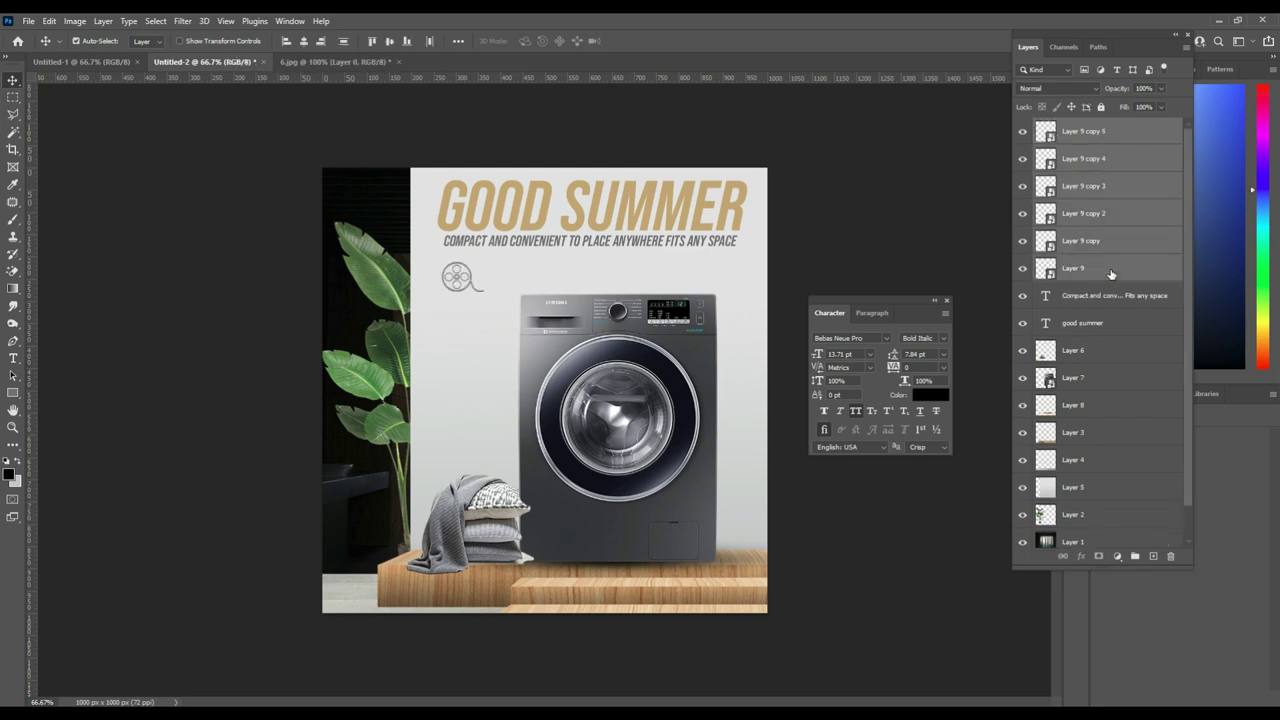
{"action": "right_click", "coordinate": [1106, 276]}
{"action": "left_click", "coordinate": [1046, 258]}
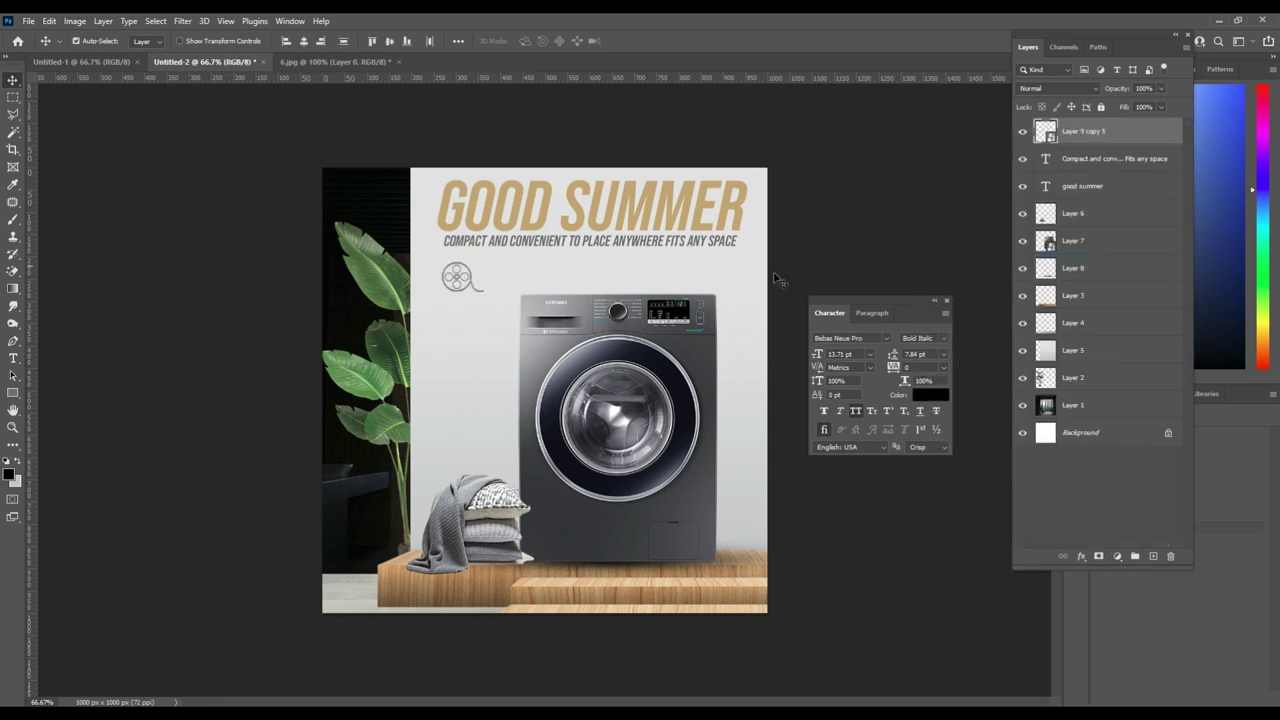
{"action": "key", "text": "ctrl"}
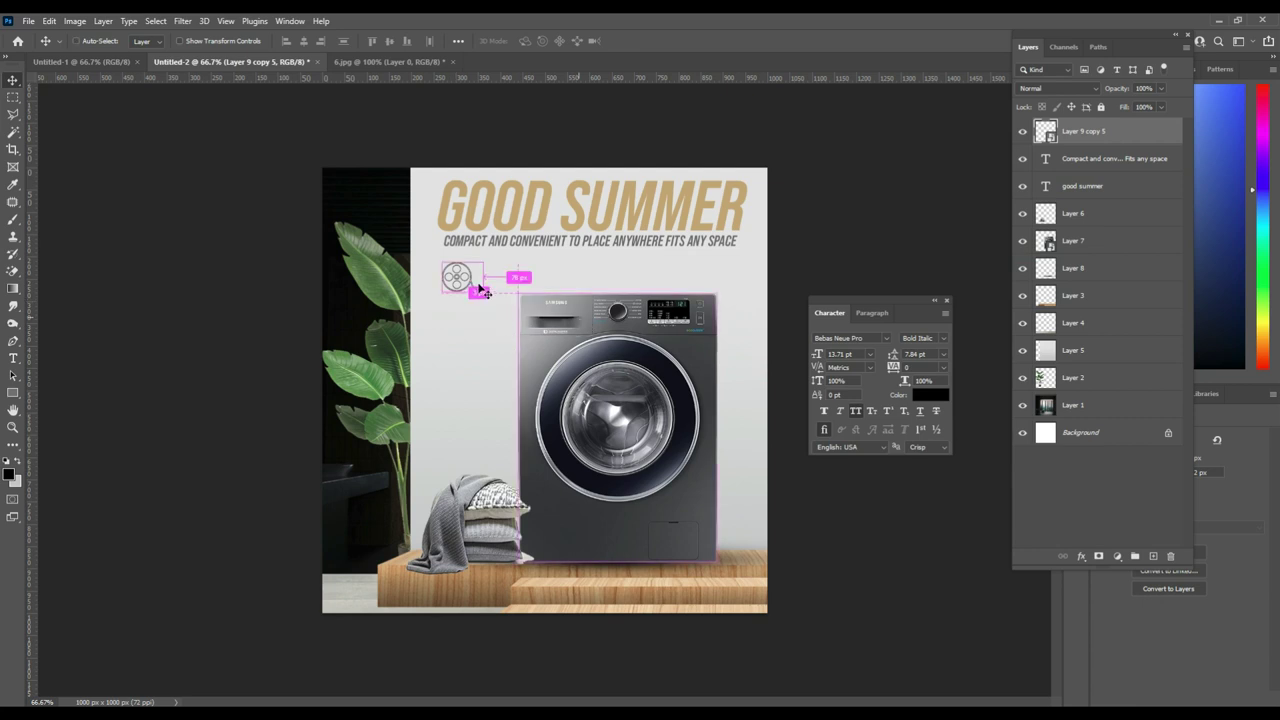
{"action": "left_click_drag", "start_coordinate": [481, 291], "coordinate": [488, 282]}
{"action": "key", "text": "ctrl+t"}
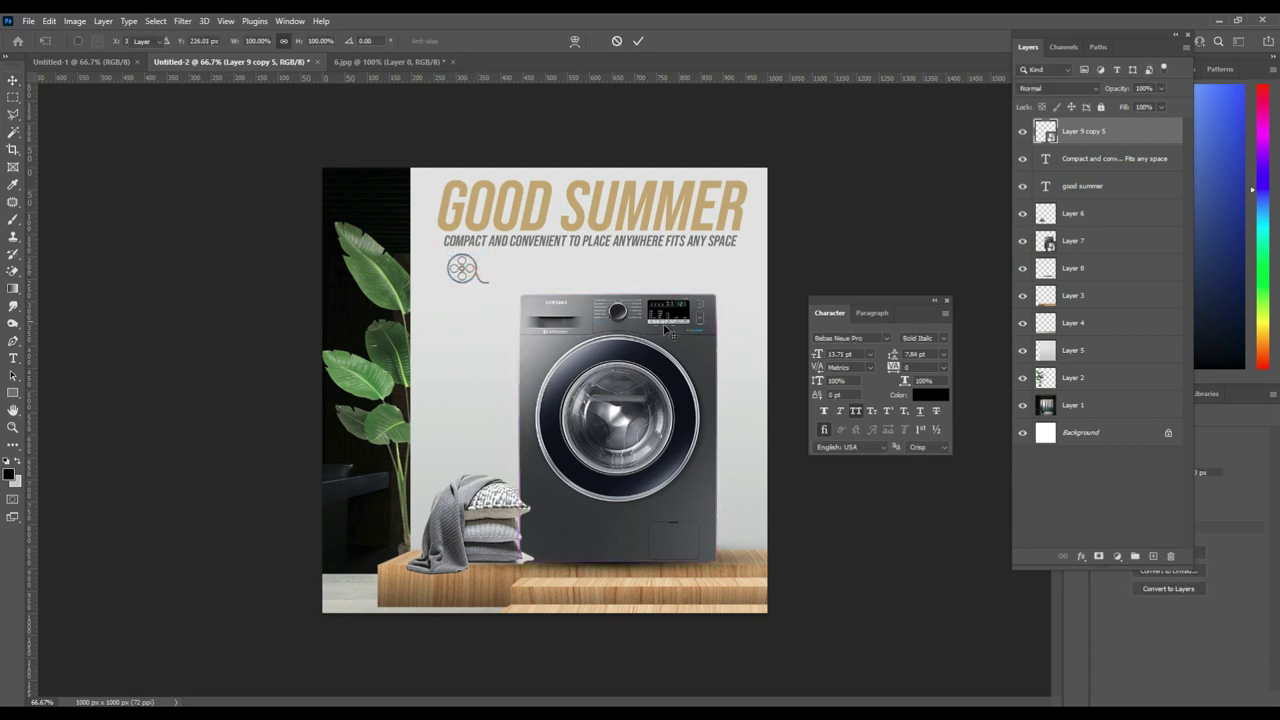
{"action": "key", "text": "Return"}
- Copy the tagline beside the reel icon, retype it 'Remote Control' at 16 pt, and position it
{"action": "key", "text": "t"}
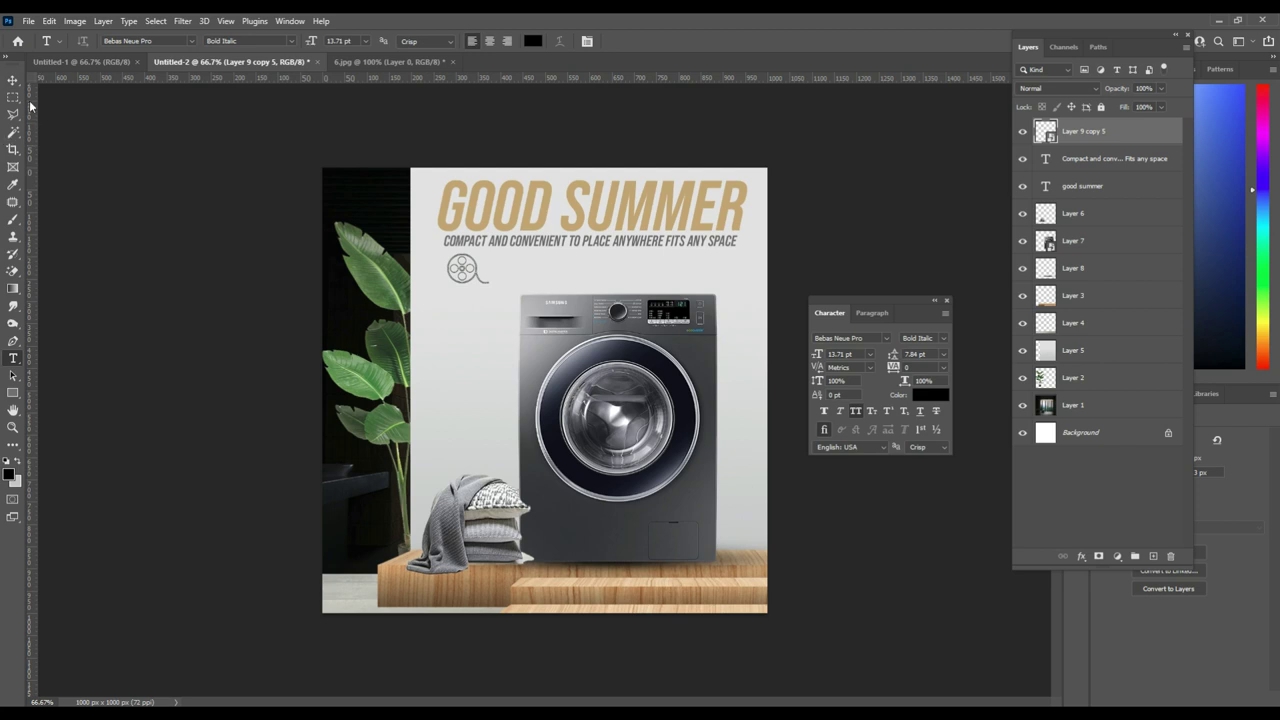
{"action": "key", "text": "v"}
{"action": "left_click_drag", "start_coordinate": [545, 248], "coordinate": [509, 312]}
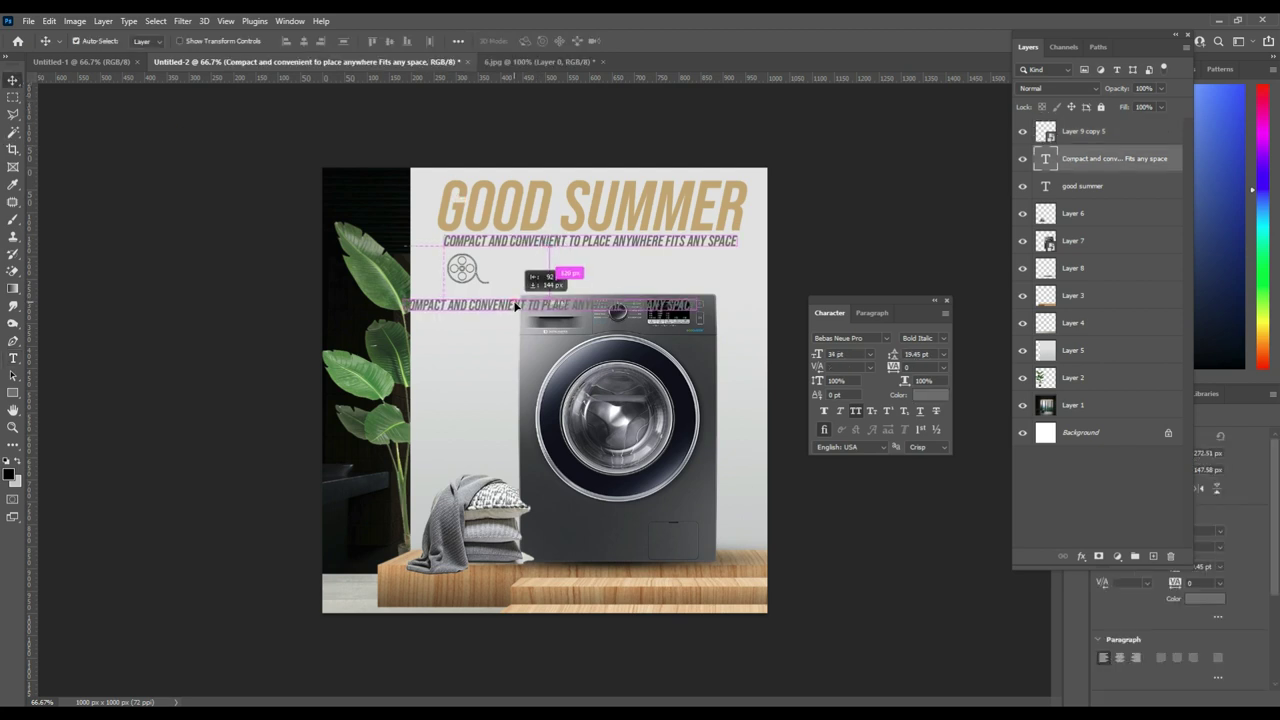
{"action": "double_click", "coordinate": [509, 305]}
{"action": "type", "text": "Remote Control"}
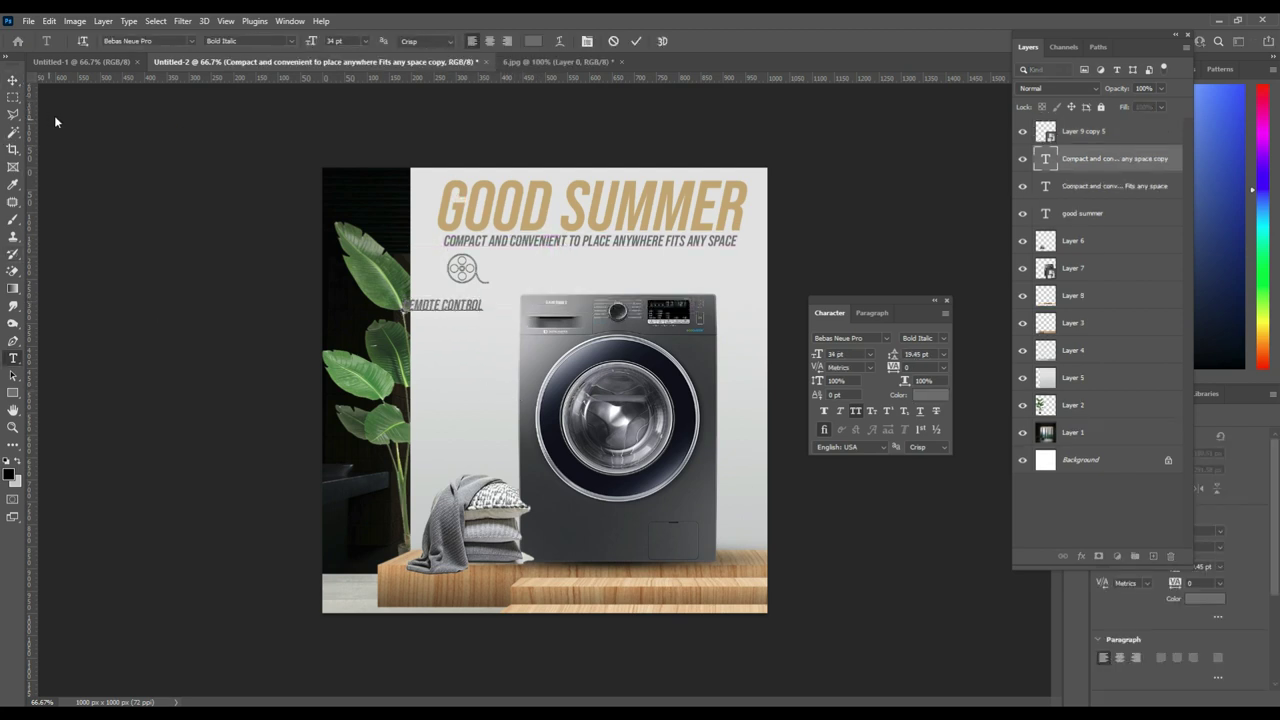
{"action": "key", "text": "ctrl+a"}
{"action": "left_click", "coordinate": [363, 42]}
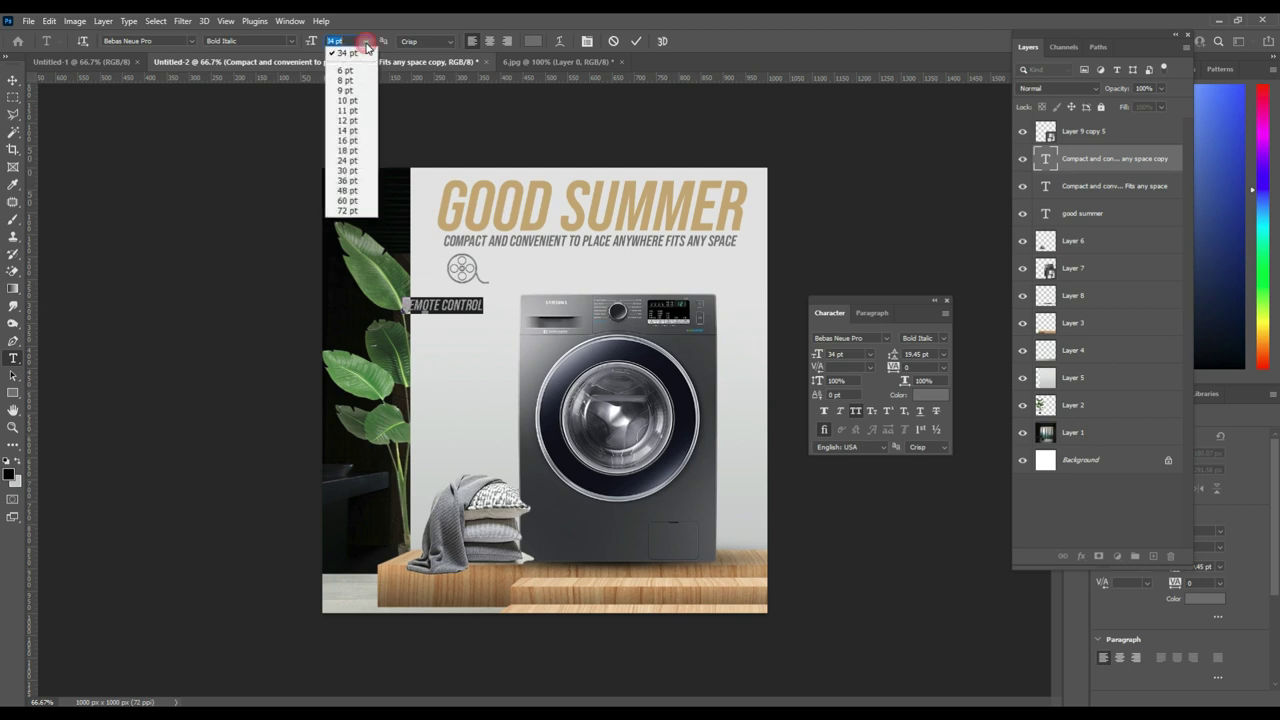
{"action": "left_click", "coordinate": [345, 140]}
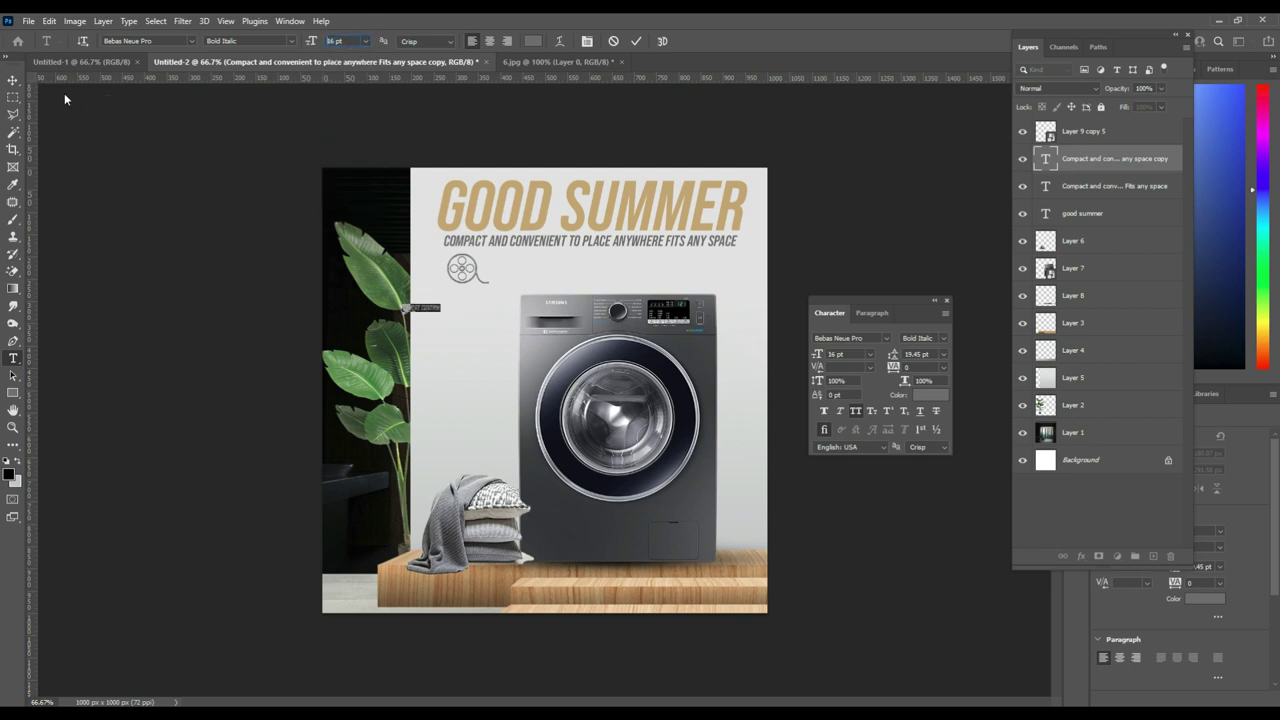
{"action": "left_click", "coordinate": [13, 82]}
{"action": "mouse_move", "coordinate": [477, 296]}
{"action": "left_mouse_down"}
{"action": "mouse_move", "coordinate": [534, 268]}
{"action": "mouse_move", "coordinate": [517, 273]}
{"action": "left_mouse_up"}
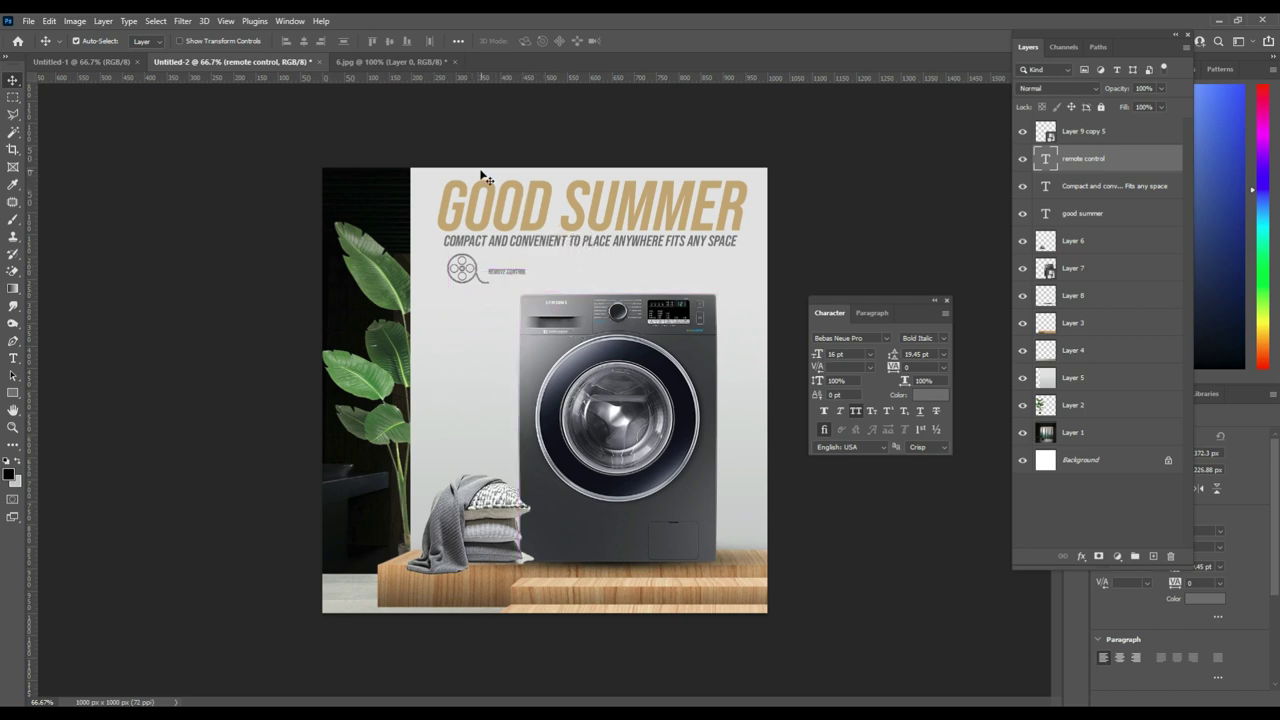
- Enlarge the REMOTE CONTROL label to 24 pt, nudge it left, and return to 6.jpg
{"action": "double_click", "coordinate": [516, 273]}
{"action": "left_click", "coordinate": [366, 41]}
{"action": "left_click", "coordinate": [350, 160]}
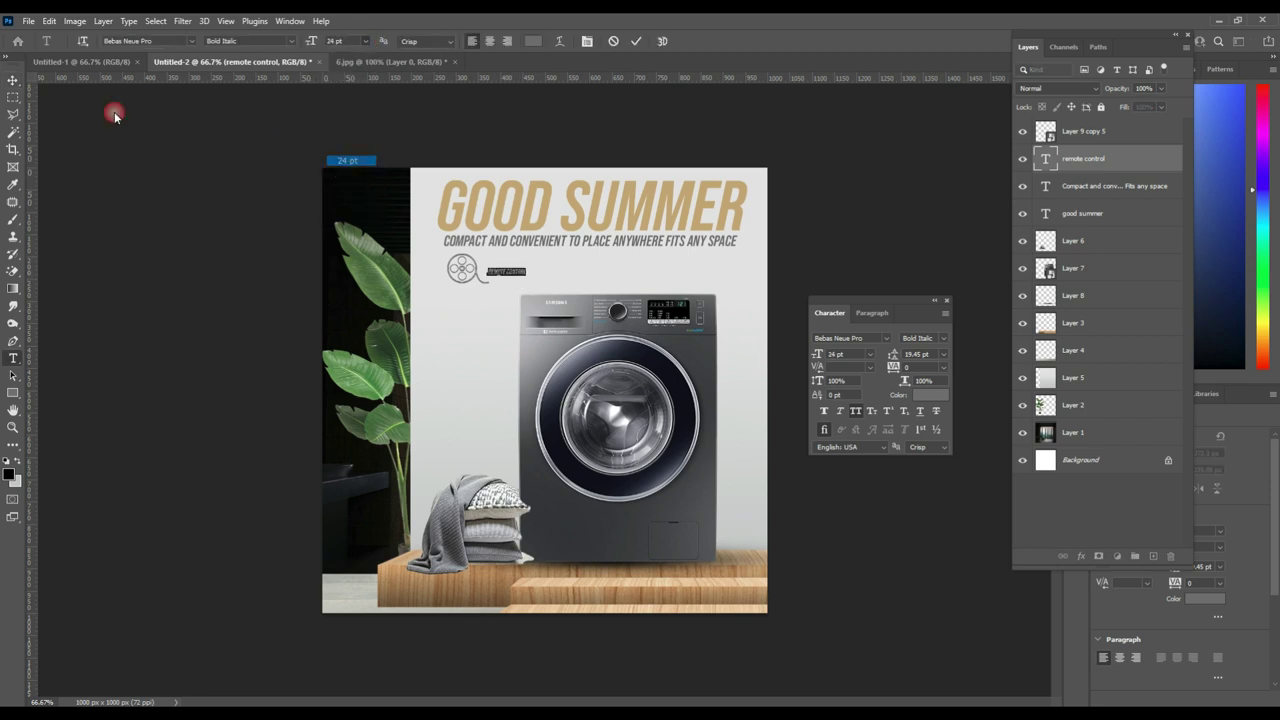
{"action": "key", "text": "v"}
{"action": "left_click_drag", "start_coordinate": [505, 277], "coordinate": [500, 278]}
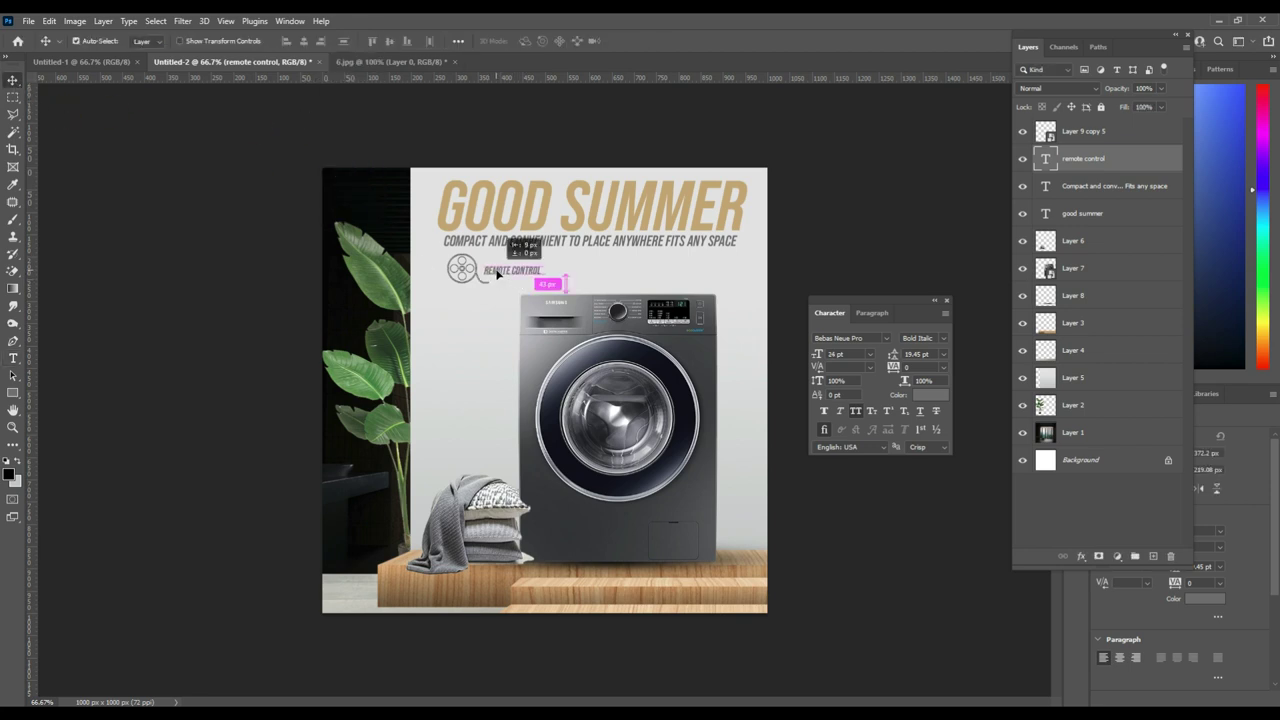
{"action": "left_click", "coordinate": [404, 63]}
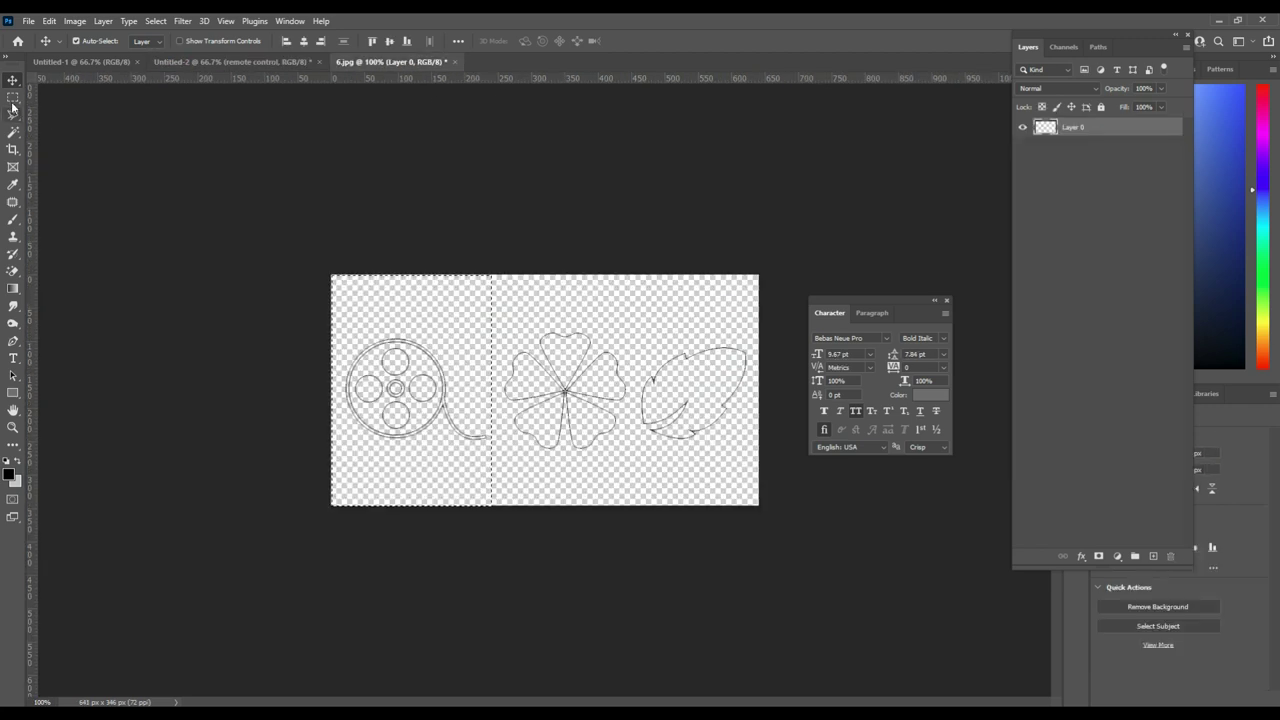
- Select the flower outline on the 6.jpg icon sheet and move it onto the ad canvas
{"action": "left_click", "coordinate": [13, 97]}
{"action": "left_click_drag", "start_coordinate": [489, 321], "coordinate": [639, 472]}
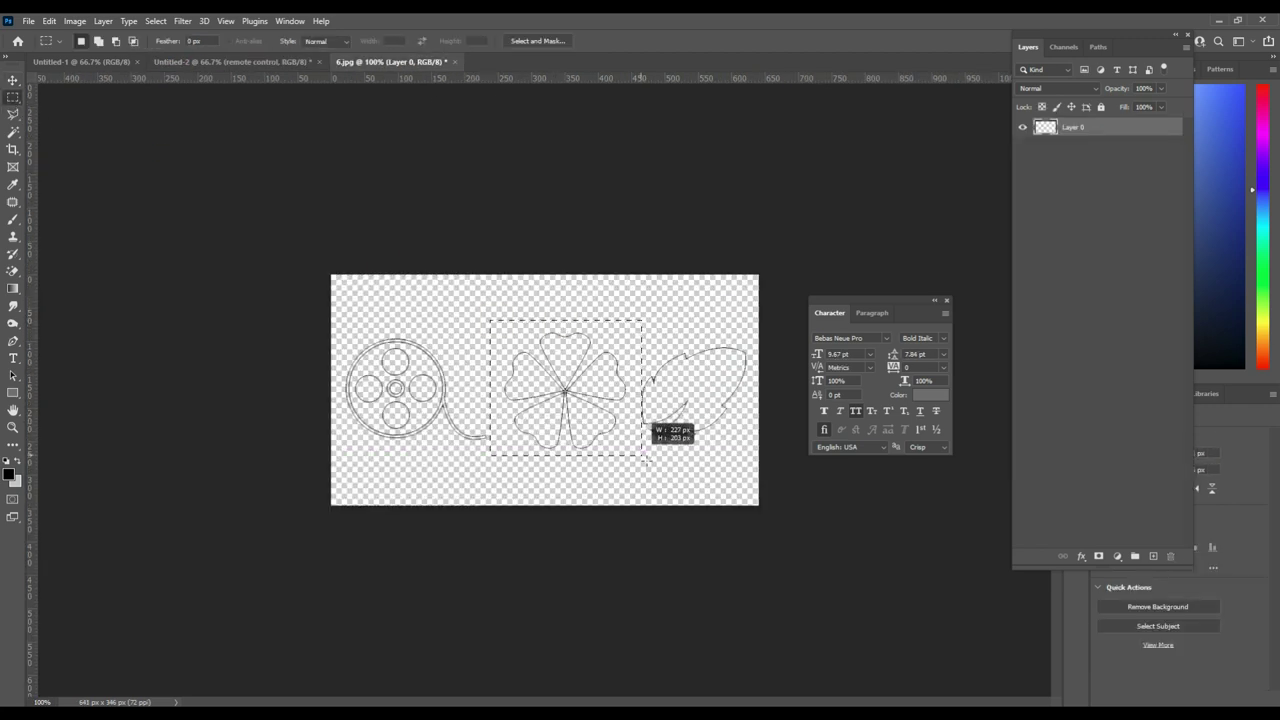
{"action": "left_click_drag", "start_coordinate": [637, 473], "coordinate": [494, 322]}
{"action": "left_click", "coordinate": [12, 80]}
{"action": "mouse_move", "coordinate": [565, 395]}
{"action": "left_mouse_down"}
{"action": "mouse_move", "coordinate": [560, 243]}
{"action": "mouse_move", "coordinate": [566, 348]}
{"action": "left_mouse_up"}
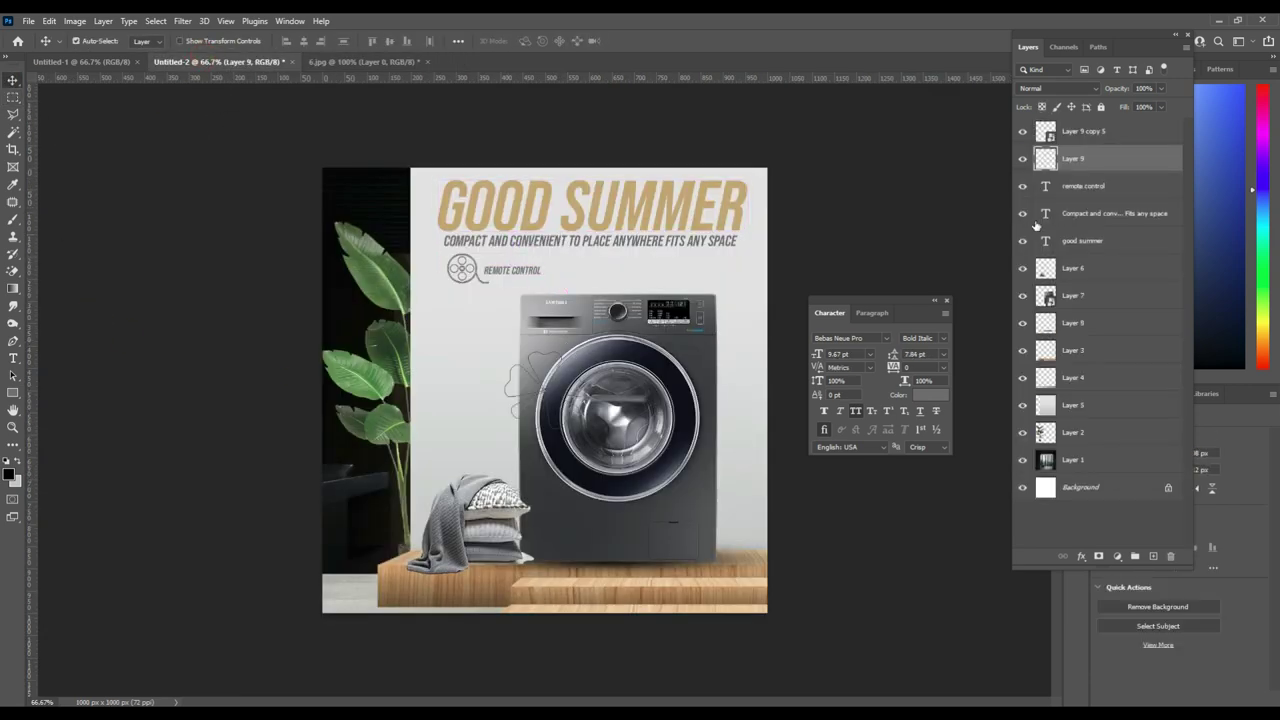
- Convert the flower layer to a smart object, duplicate it, and merge the copies into one smart object
{"action": "right_click", "coordinate": [1124, 163]}
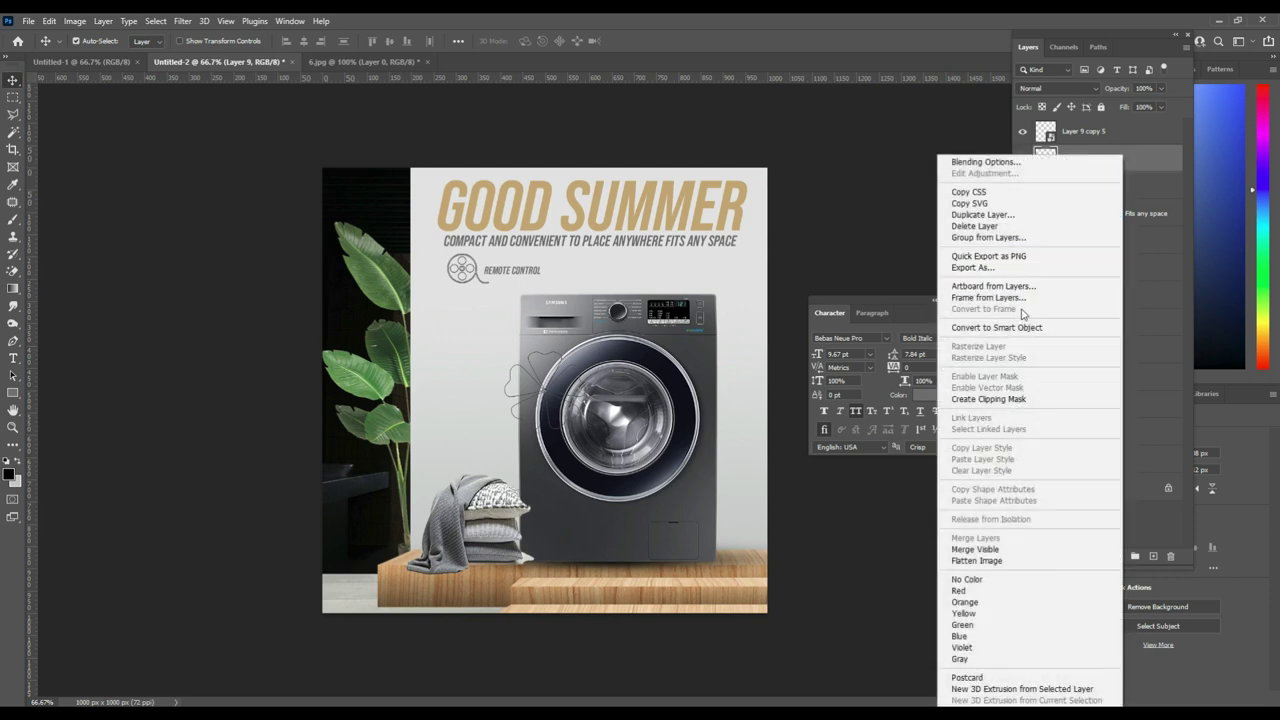
{"action": "left_click", "coordinate": [1070, 326]}
{"action": "key", "text": "ctrl+j"}
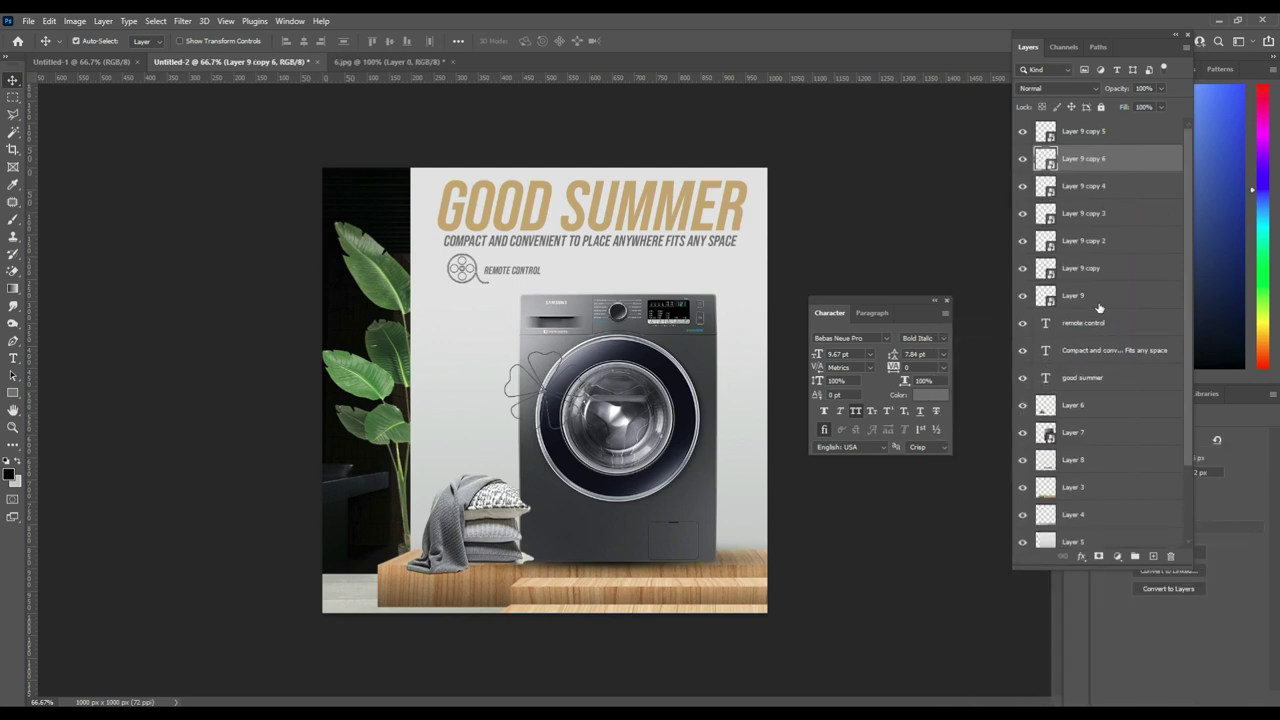
{"action": "left_click", "coordinate": [1097, 294], "text": "shift"}
{"action": "right_click", "coordinate": [1097, 294]}
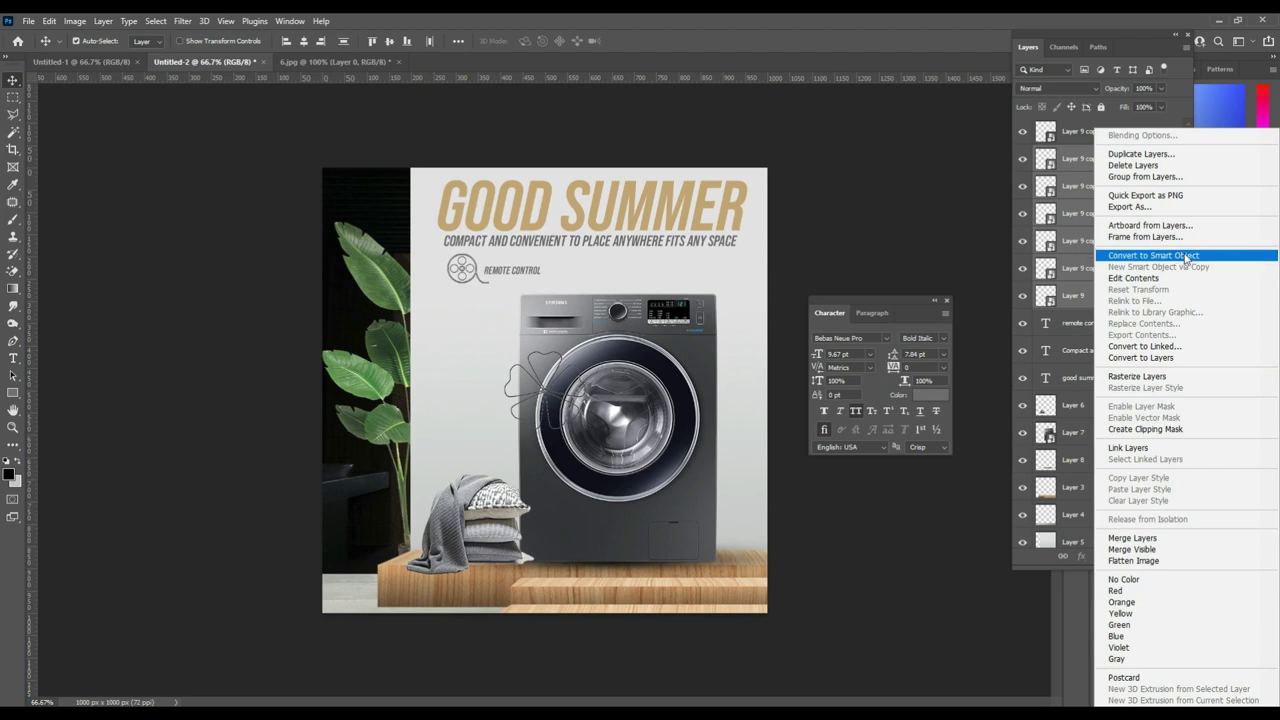
{"action": "left_click", "coordinate": [1120, 259]}
- Scale the flower down to a small icon right of the REMOTE CONTROL label
{"action": "key", "text": "ctrl+t"}
{"action": "mouse_move", "coordinate": [590, 350]}
{"action": "left_mouse_down"}
{"action": "mouse_move", "coordinate": [528, 422]}
{"action": "mouse_move", "coordinate": [577, 260]}
{"action": "mouse_move", "coordinate": [484, 262]}
{"action": "mouse_move", "coordinate": [567, 272]}
{"action": "left_mouse_up"}
{"action": "double_click", "coordinate": [569, 273]}
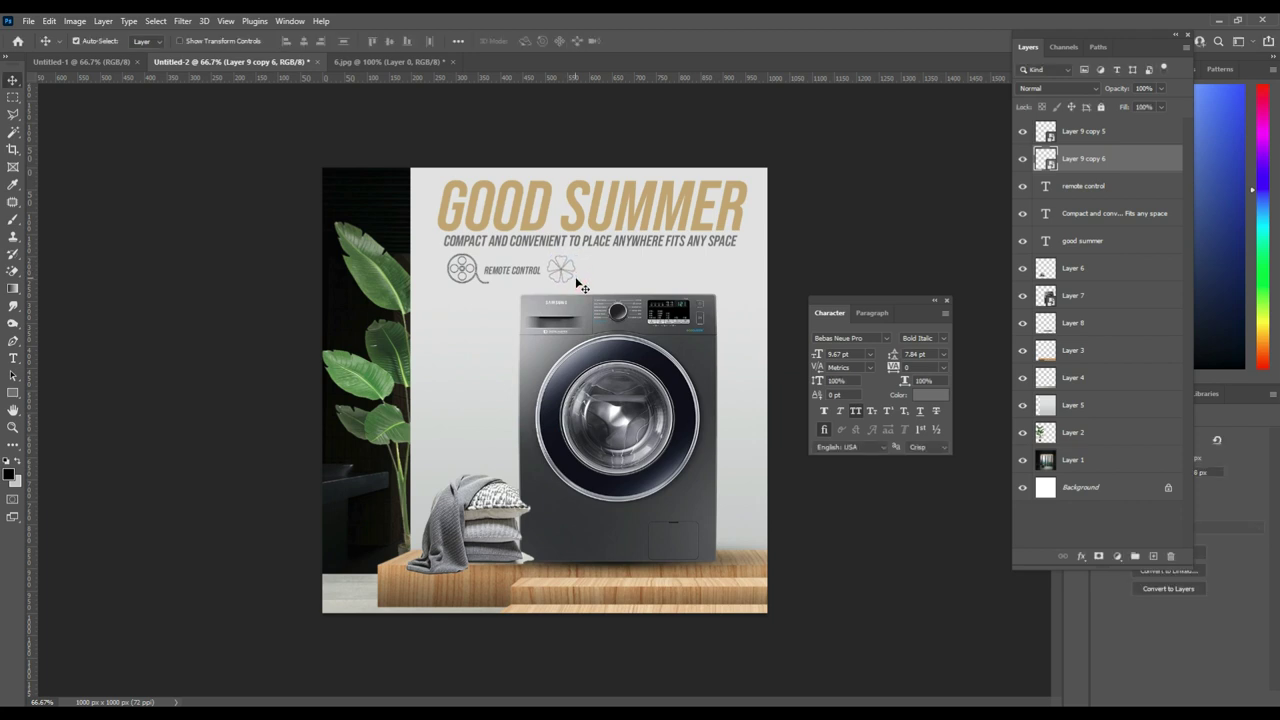
- Darken the small flower icon by duplicating it twice and merging the copies into one smart object
{"action": "key", "text": "ctrl"}
{"action": "key", "text": "ctrl+j"}
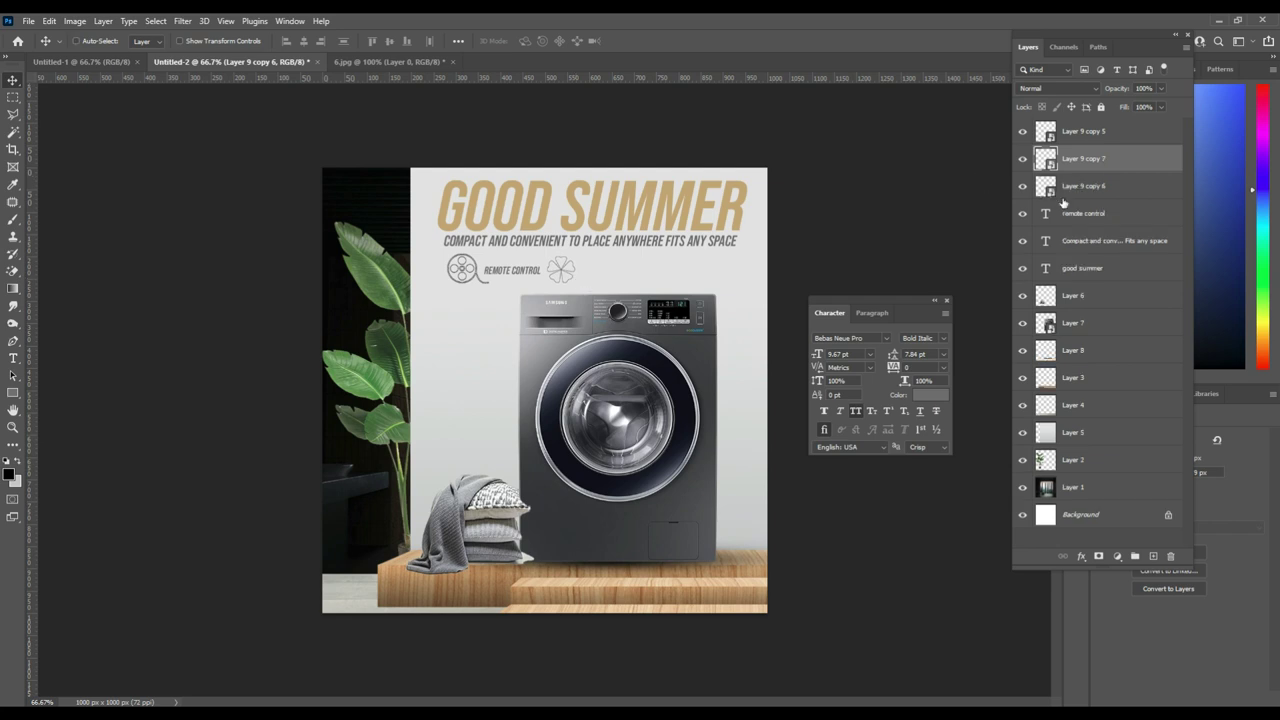
{"action": "key", "text": "ctrl+j"}
{"action": "key", "text": "ctrl+j"}
{"action": "key", "text": "ctrl+j"}
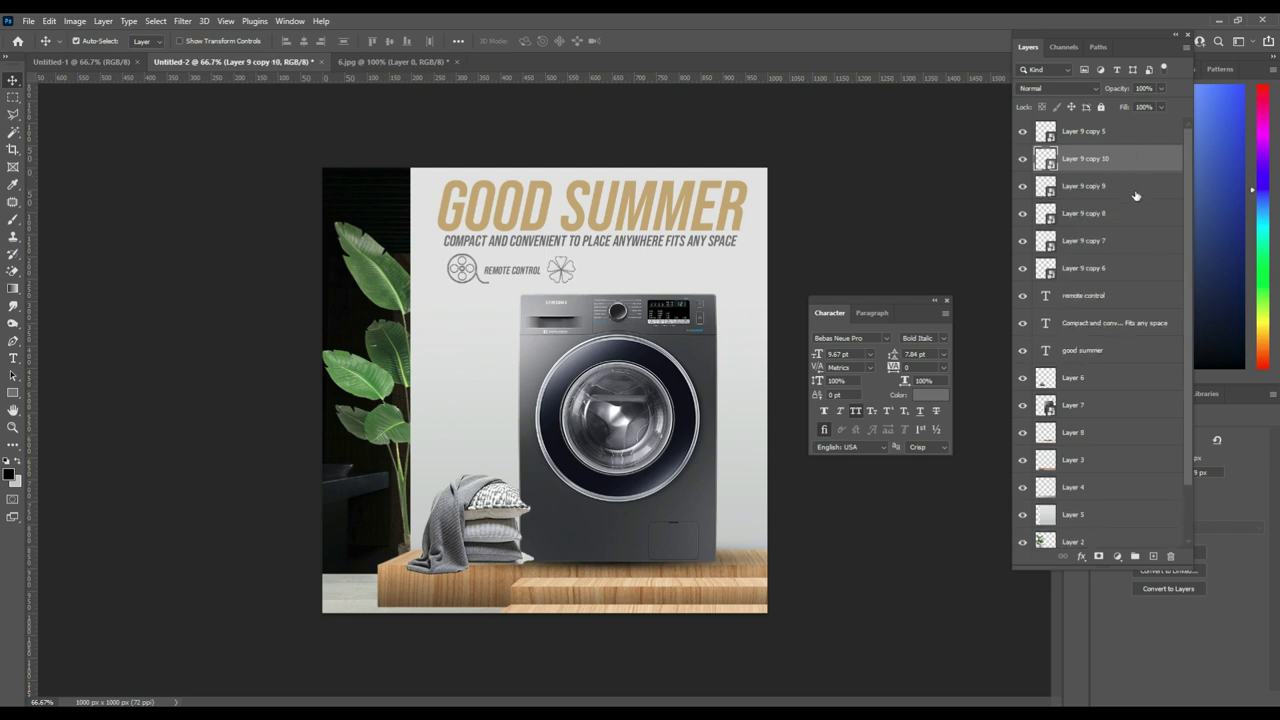
{"action": "right_click", "coordinate": [1098, 276]}
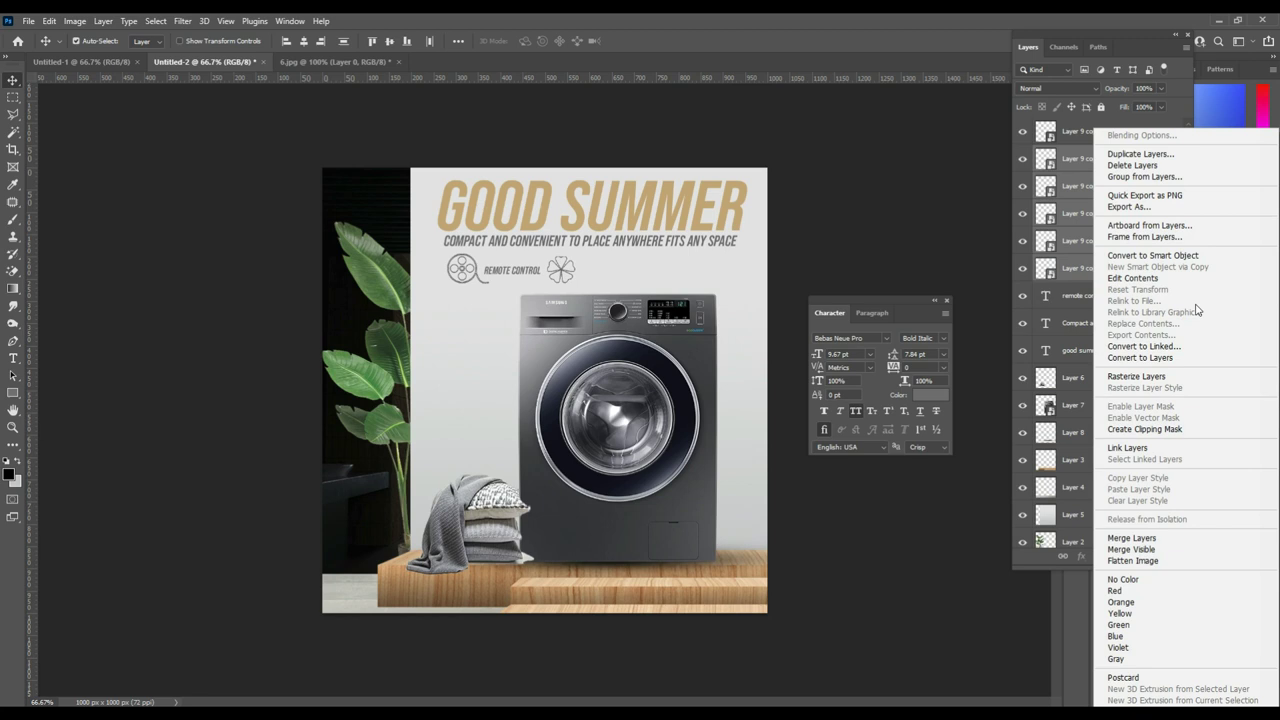
{"action": "left_click", "coordinate": [1200, 255]}
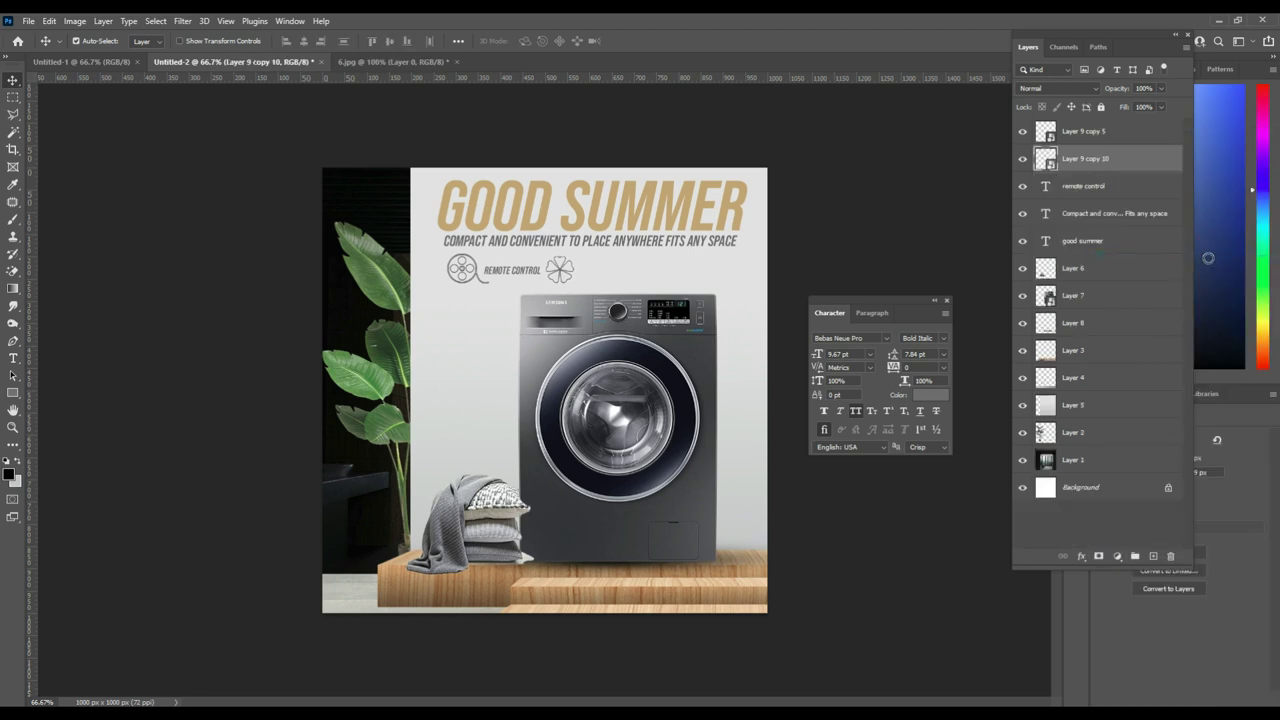
- Copy the REMOTE CONTROL label to sit beside the flower icon
{"action": "left_click_drag", "start_coordinate": [563, 283], "coordinate": [608, 250]}
{"action": "key", "text": "ctrl+z"}
{"action": "left_click", "coordinate": [508, 280]}
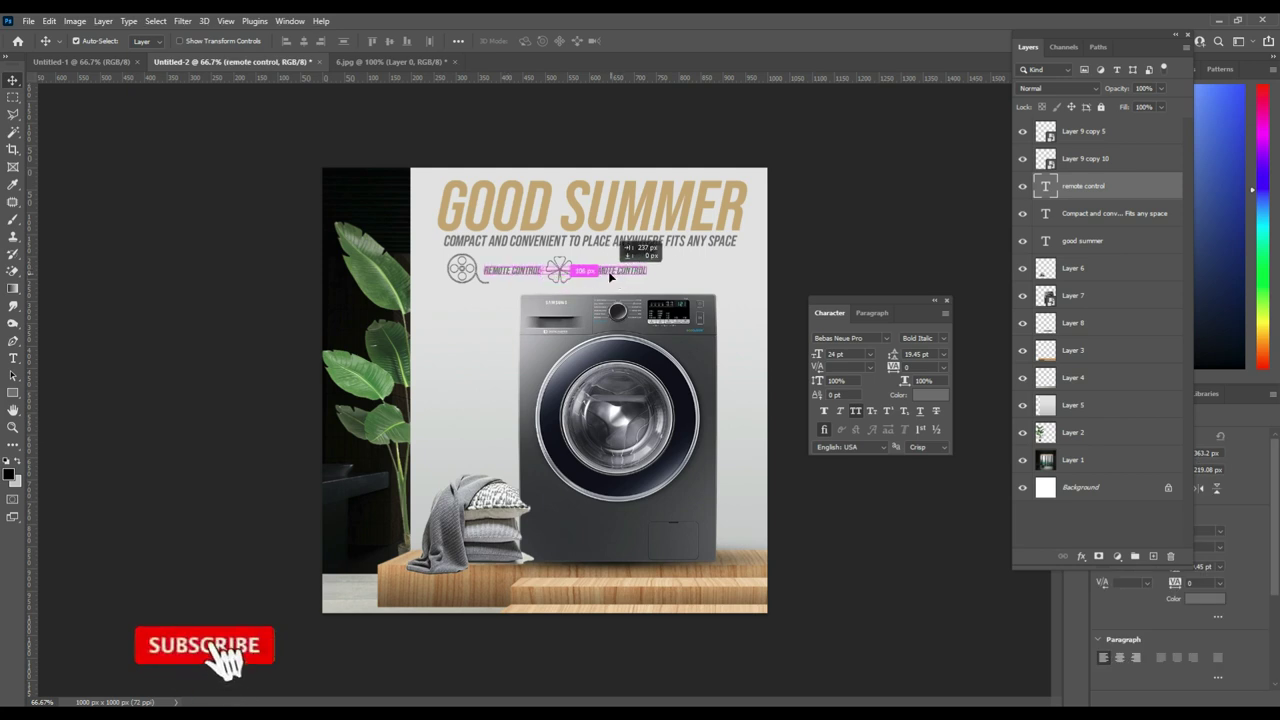
{"action": "left_click_drag", "start_coordinate": [508, 280], "coordinate": [608, 271]}
{"action": "key", "text": "Left"}
{"action": "key", "text": "Left"}
{"action": "key", "text": "Left"}
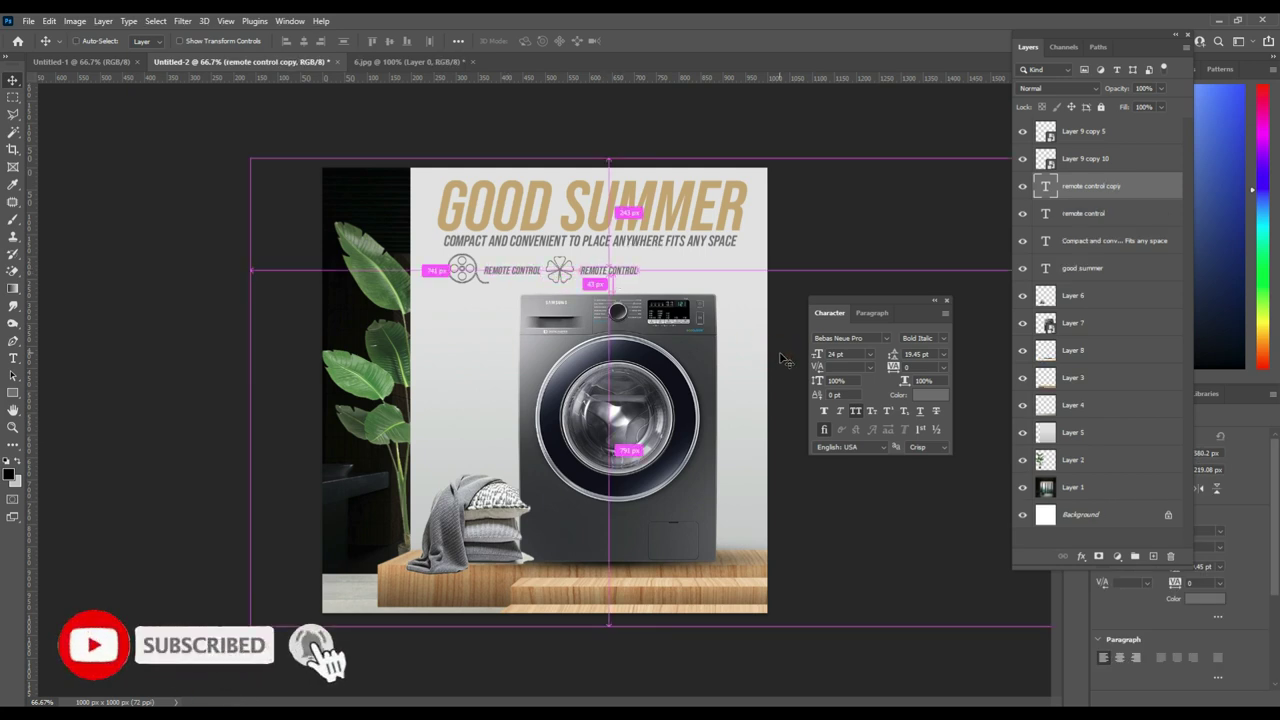
- Change the copied label to 'TWIN TURBO CONTROL' and align it beside the flower
{"action": "left_click", "coordinate": [13, 358]}
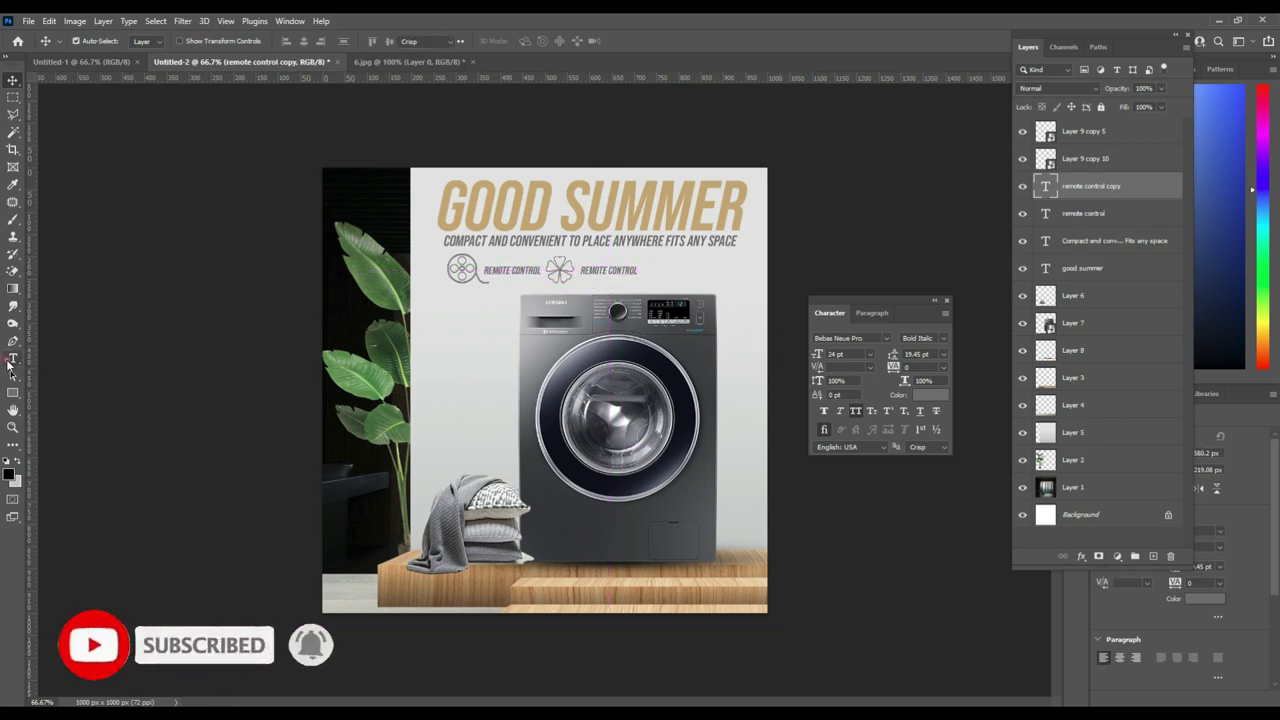
{"action": "left_click_drag", "start_coordinate": [578, 270], "coordinate": [638, 270]}
{"action": "type", "text": "TWIN TURBO CONTROL"}
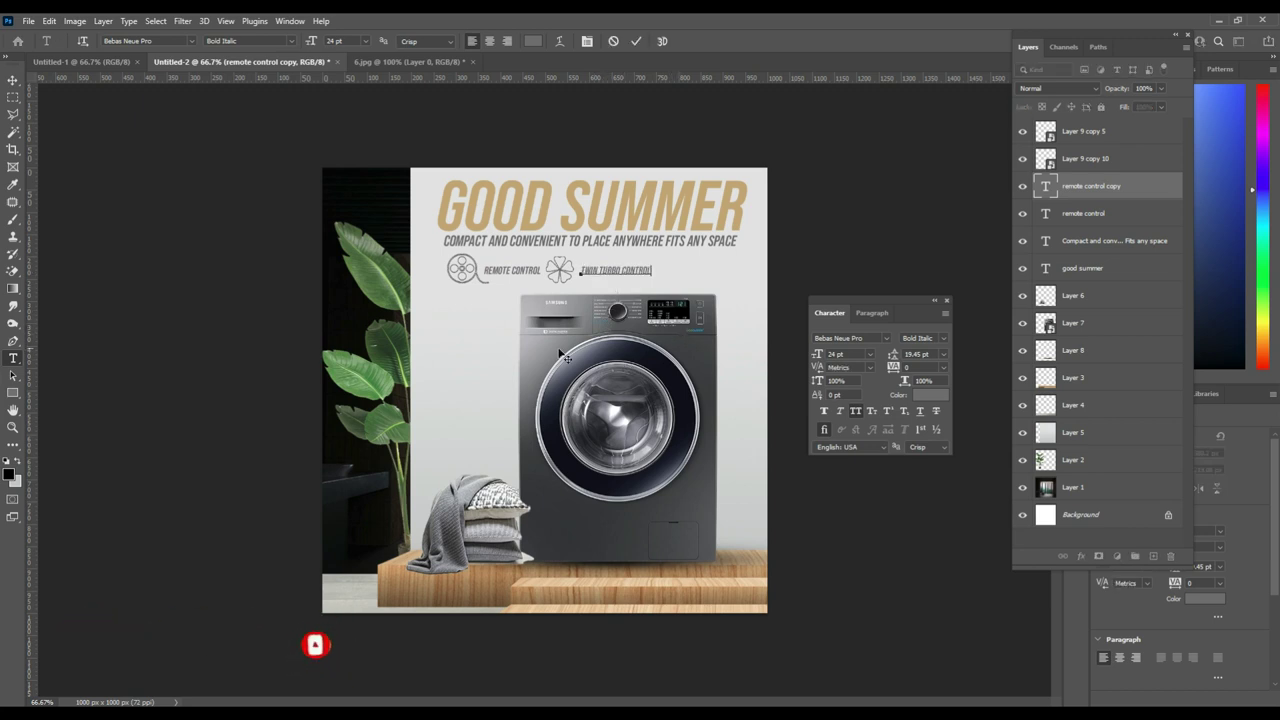
{"action": "left_click", "coordinate": [13, 82]}
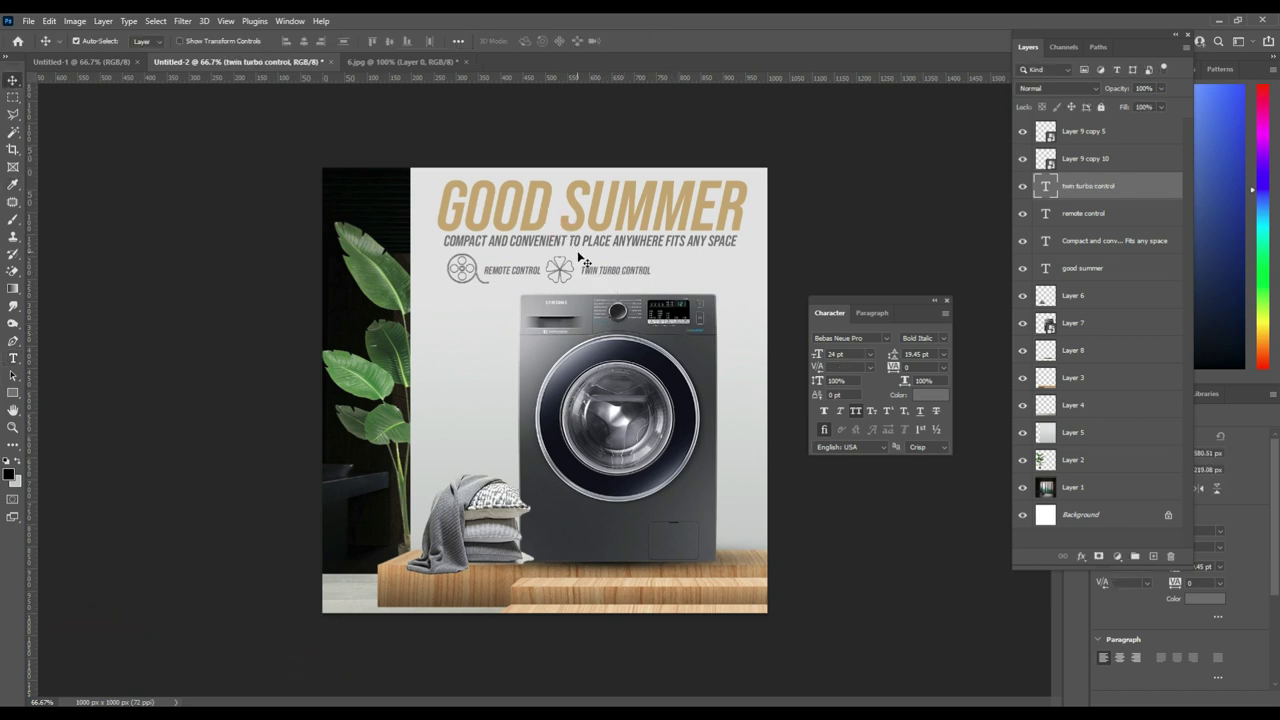
{"action": "left_click_drag", "start_coordinate": [582, 262], "coordinate": [584, 263]}
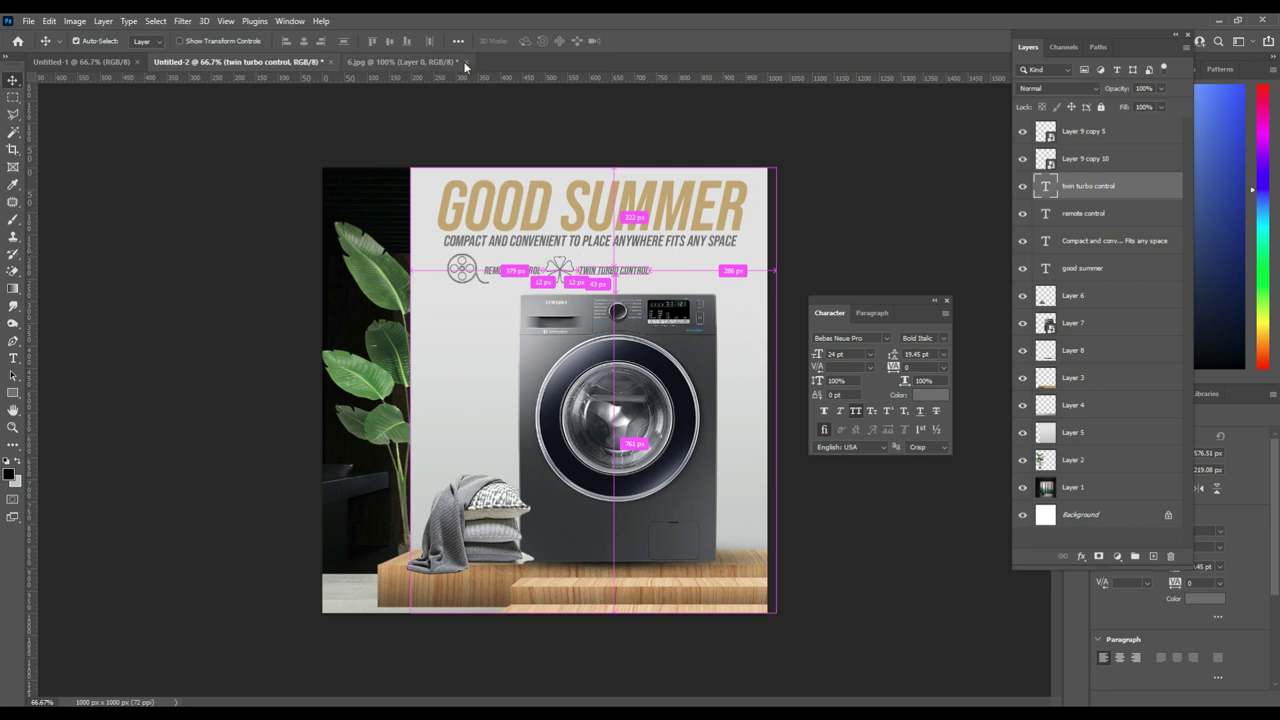
{"action": "left_click", "coordinate": [400, 61]}
- Bring the leaf outline from 6.jpg into the poster as a smart object
{"action": "left_click", "coordinate": [13, 97]}
{"action": "left_click_drag", "start_coordinate": [630, 298], "coordinate": [806, 464]}
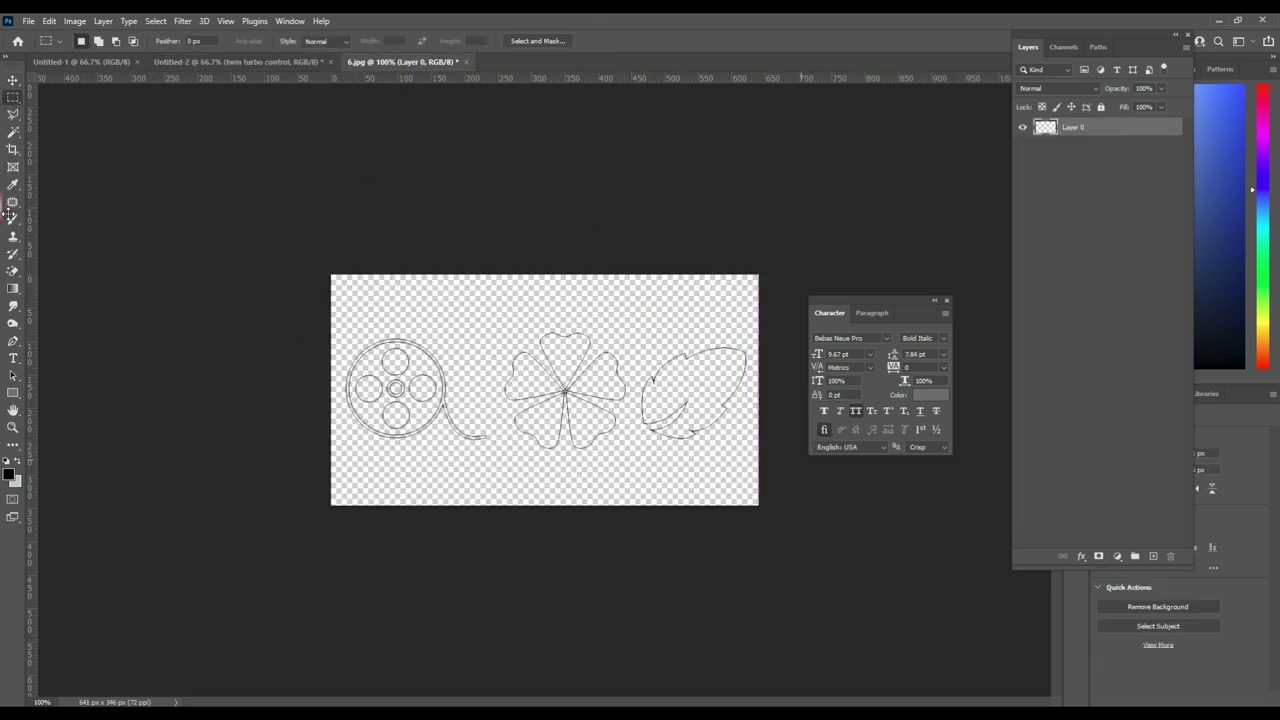
{"action": "left_click", "coordinate": [13, 80]}
{"action": "left_click_drag", "start_coordinate": [226, 67], "coordinate": [708, 300]}
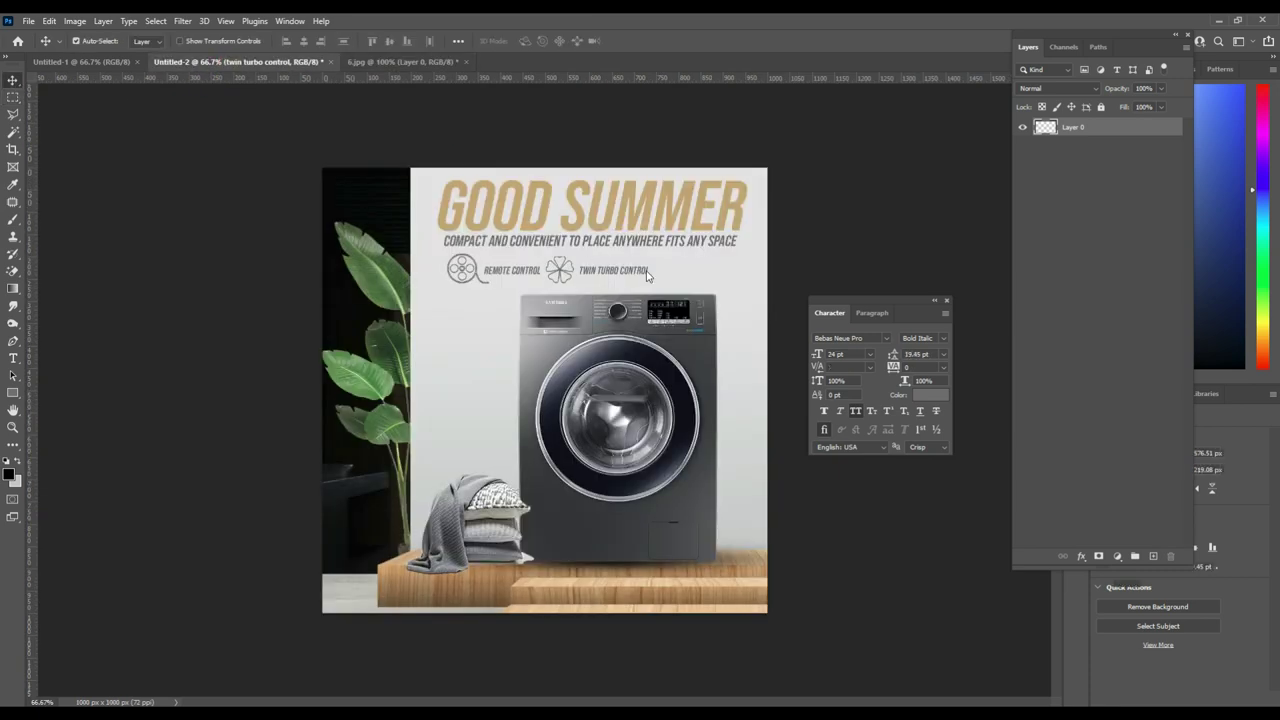
{"action": "right_click", "coordinate": [1095, 183]}
{"action": "left_click", "coordinate": [1005, 329]}
- Shrink the leaf to icon size and darken it by duplicating and merging into one smart object
{"action": "key", "text": "ctrl+t"}
{"action": "mouse_move", "coordinate": [618, 338]}
{"action": "left_mouse_down"}
{"action": "mouse_move", "coordinate": [538, 402]}
{"action": "mouse_move", "coordinate": [566, 270]}
{"action": "mouse_move", "coordinate": [582, 260]}
{"action": "mouse_move", "coordinate": [664, 272]}
{"action": "left_mouse_up"}
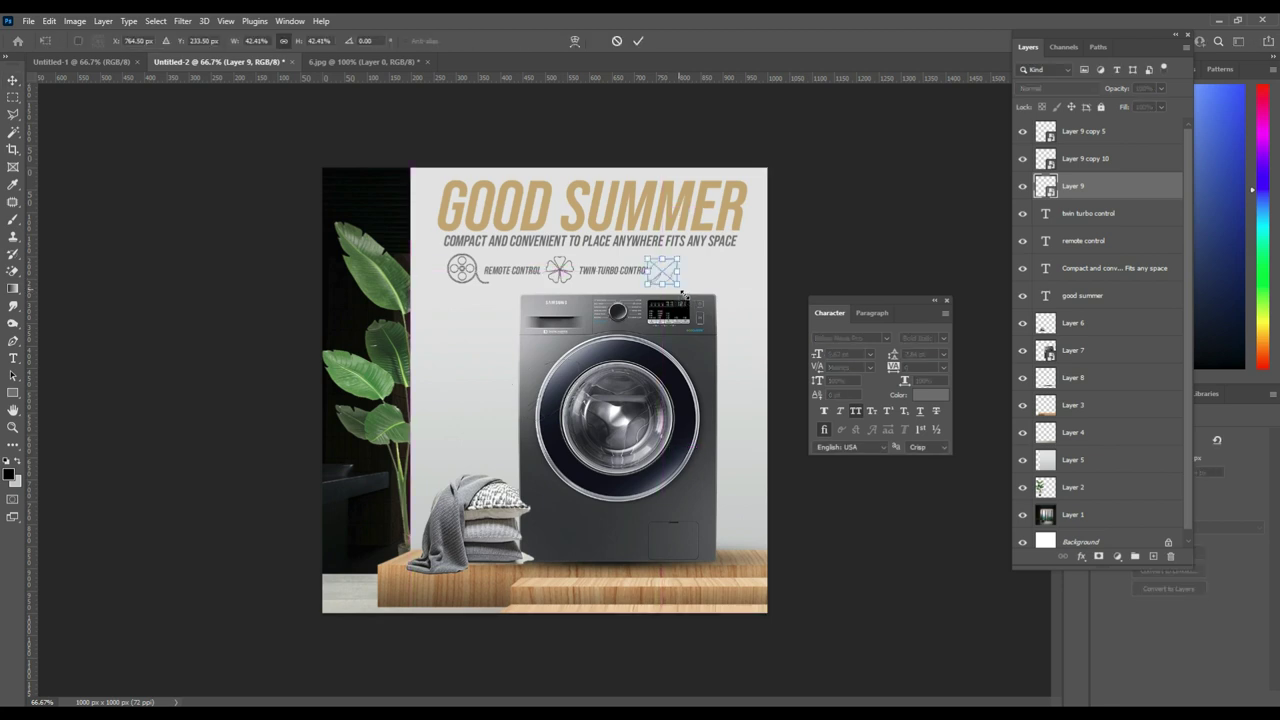
{"action": "key", "text": "Return"}
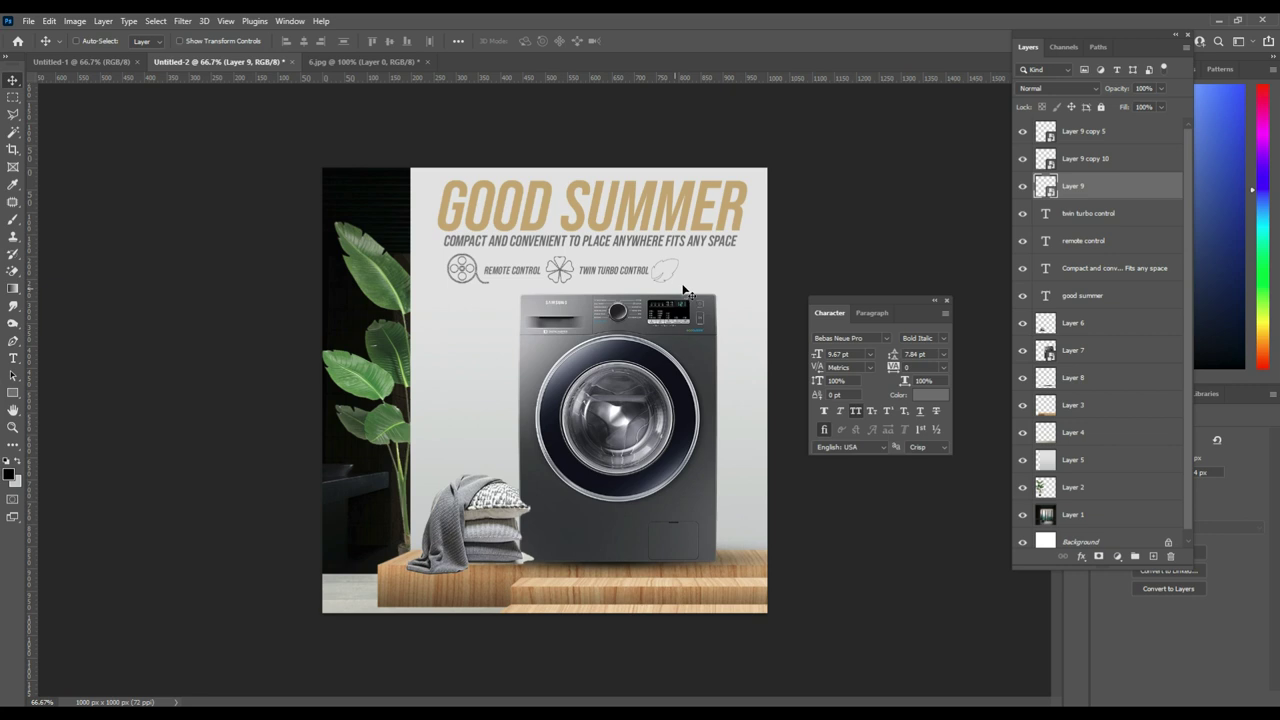
{"action": "key", "text": "ctrl+j"}
{"action": "key", "text": "ctrl+j"}
{"action": "key", "text": "ctrl+j"}
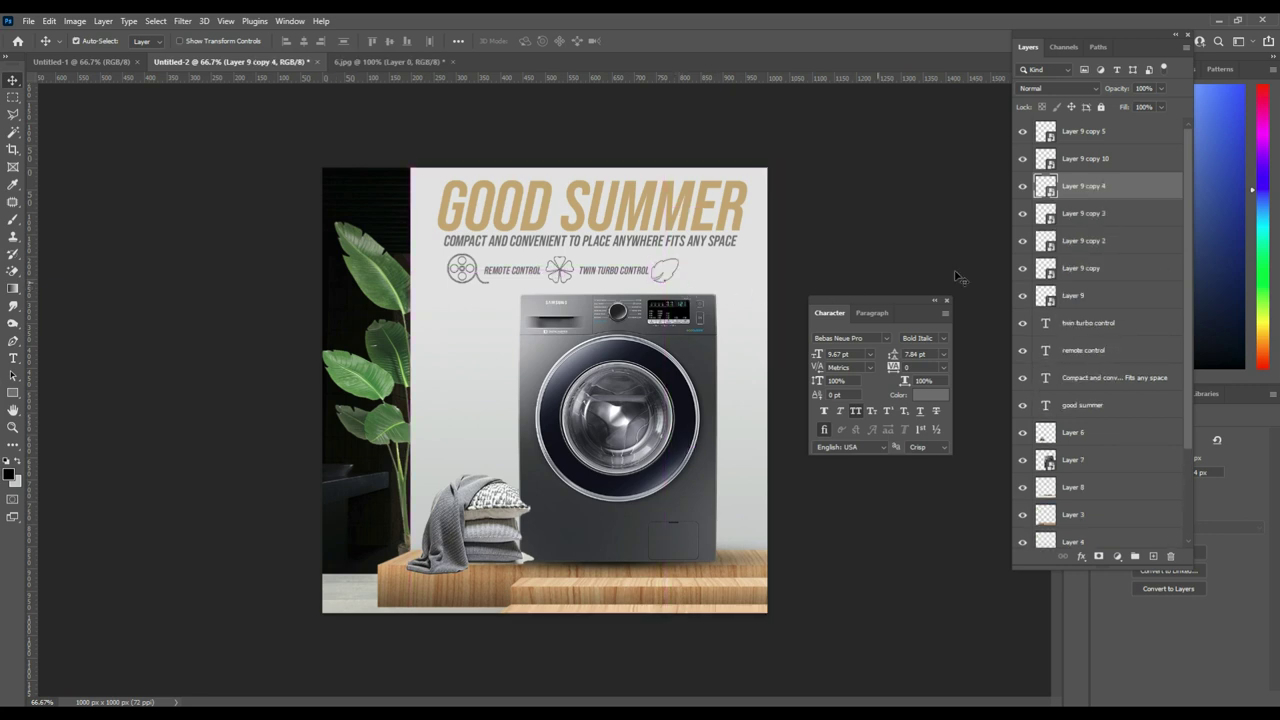
{"action": "left_click", "coordinate": [1120, 297], "text": "shift"}
{"action": "right_click", "coordinate": [1116, 298]}
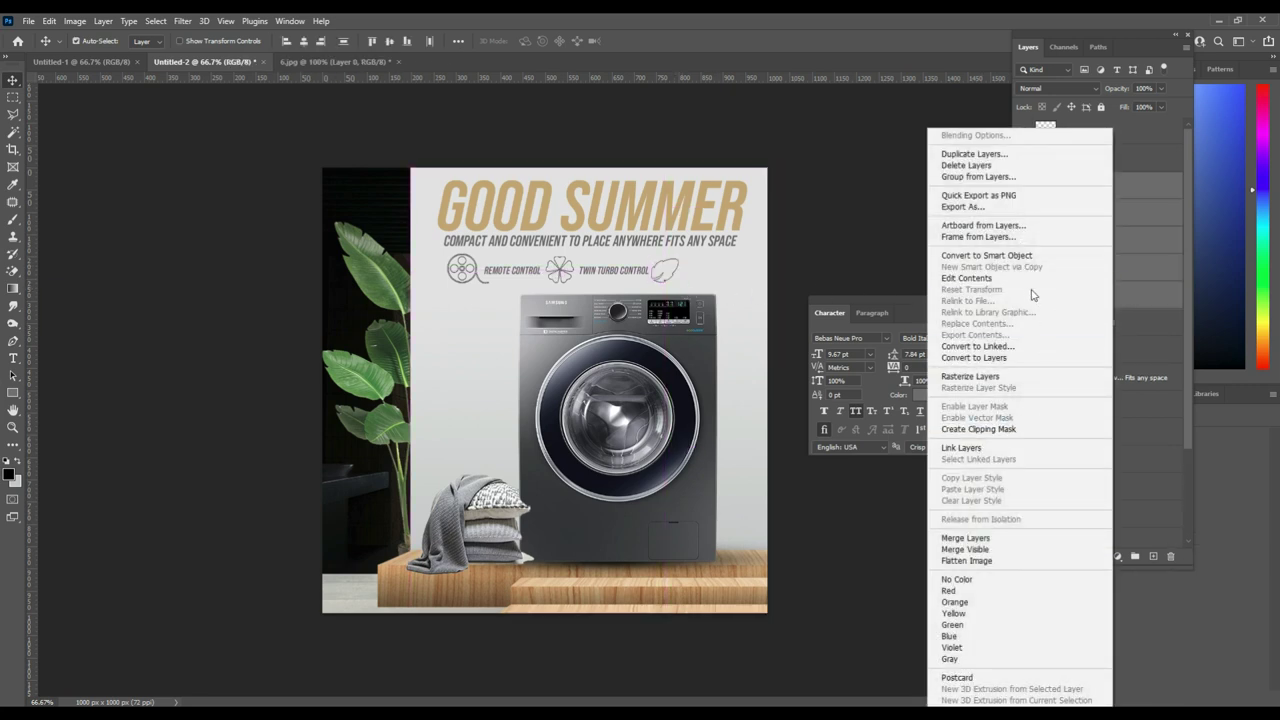
{"action": "left_click", "coordinate": [1020, 255]}
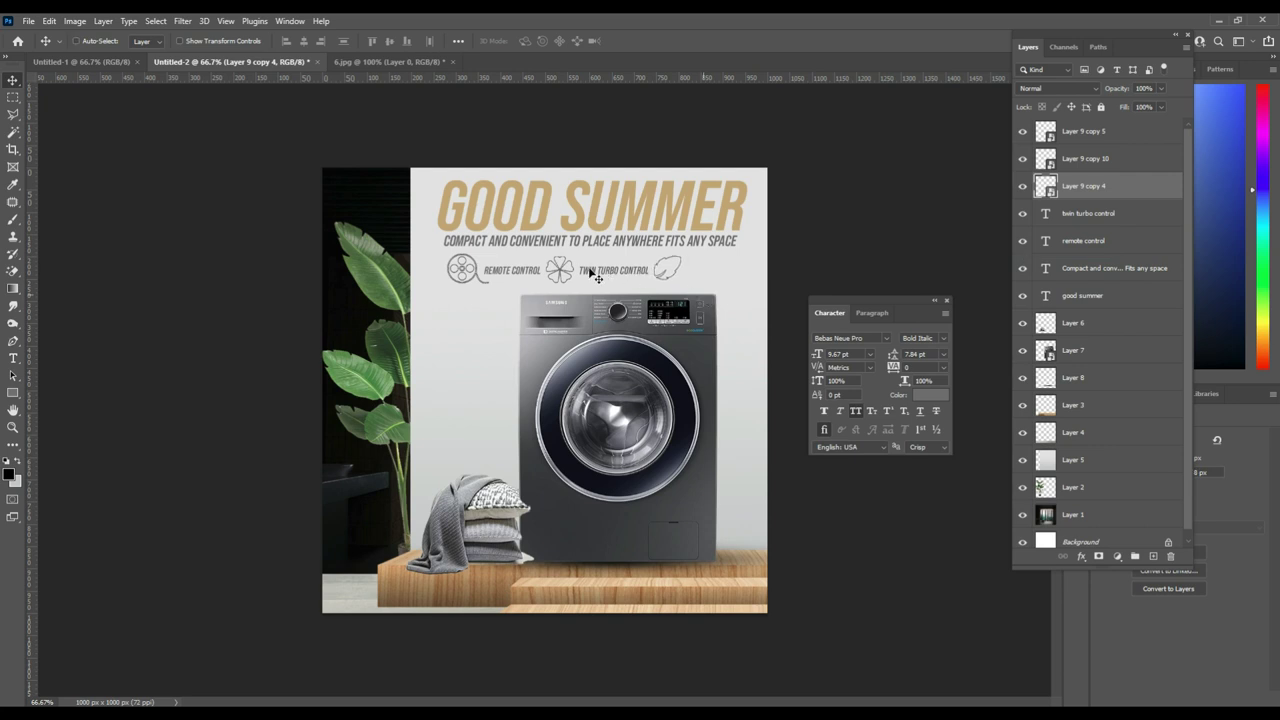
- Add an 'ENERGY SAVING' label beside the leaf and shift the left bathroom photo leftward
{"action": "left_click_drag", "start_coordinate": [623, 271], "coordinate": [743, 290]}
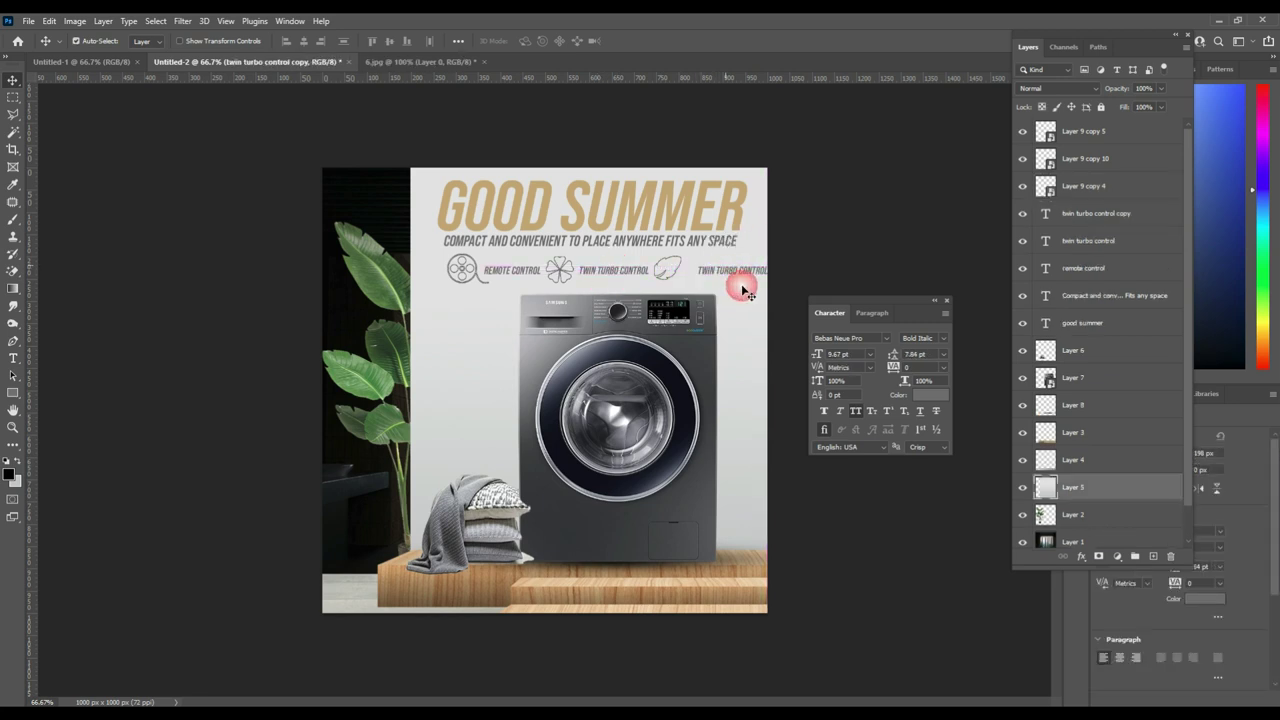
{"action": "double_click", "coordinate": [1045, 213]}
{"action": "type", "text": "ENERGY SAVING"}
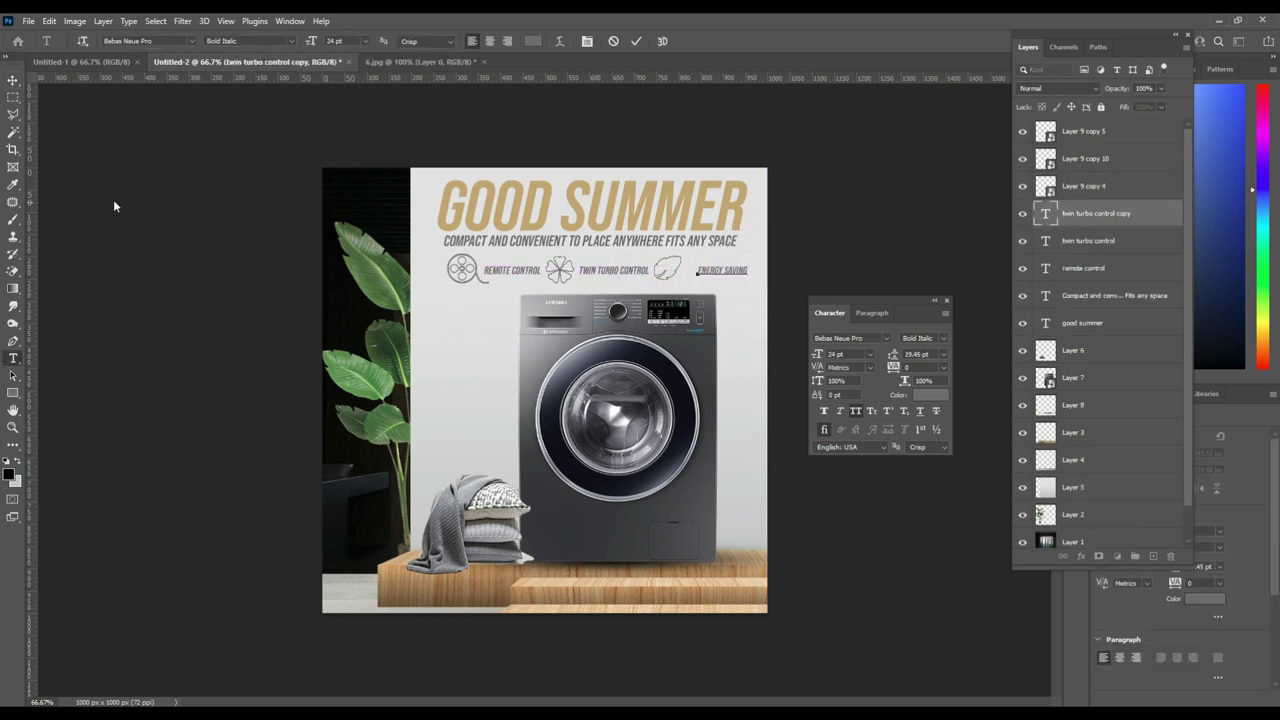
{"action": "left_click", "coordinate": [366, 175], "text": "ctrl"}
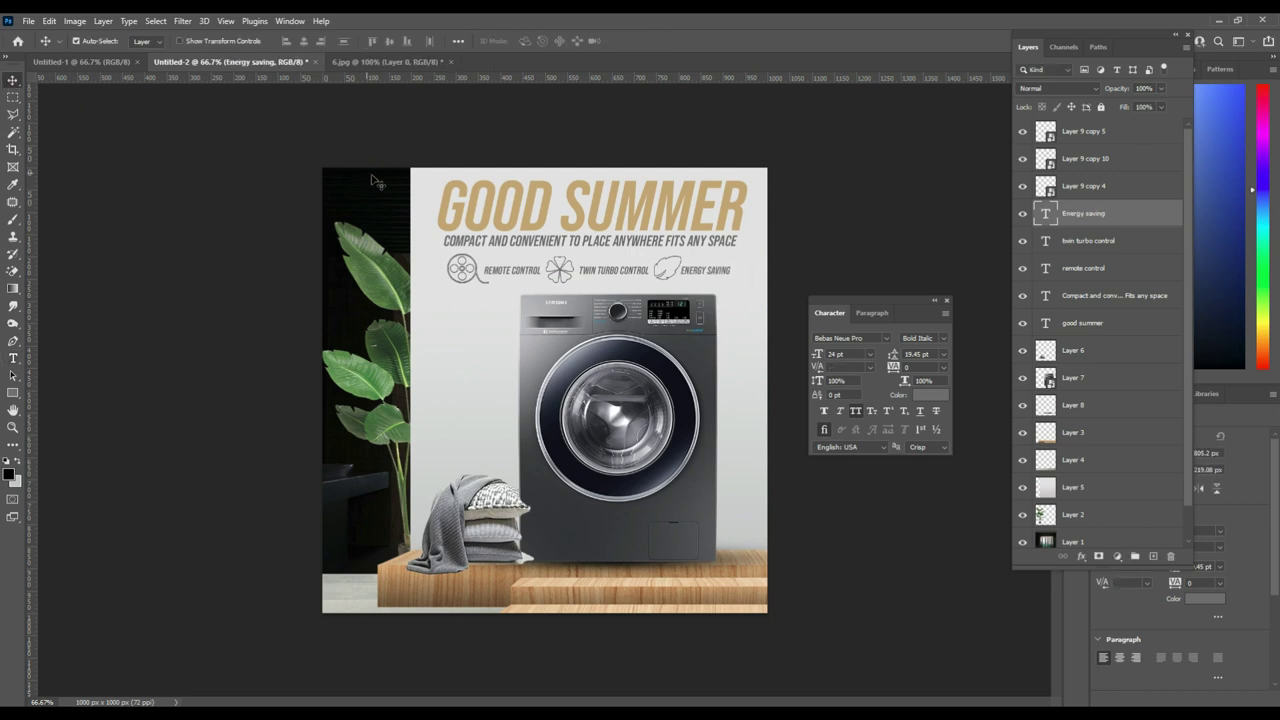
{"action": "left_click_drag", "start_coordinate": [375, 180], "coordinate": [349, 202]}
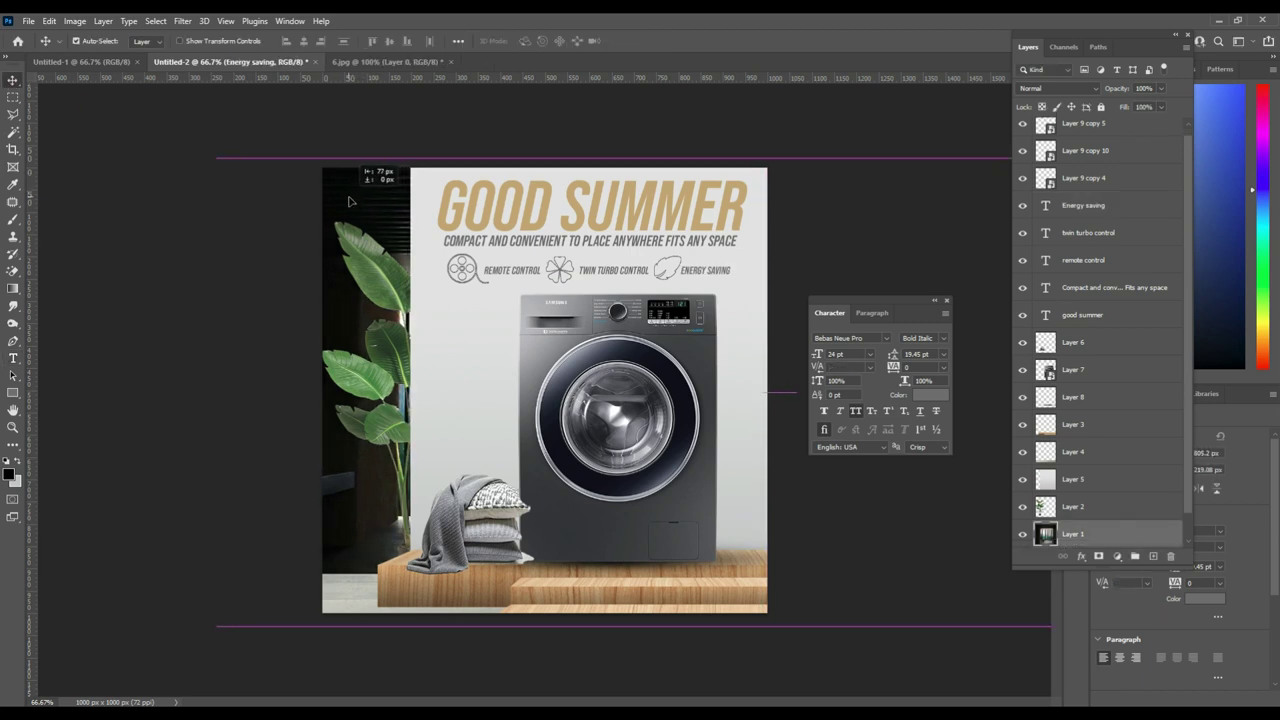
{"action": "left_click_drag", "start_coordinate": [349, 202], "coordinate": [338, 202]}
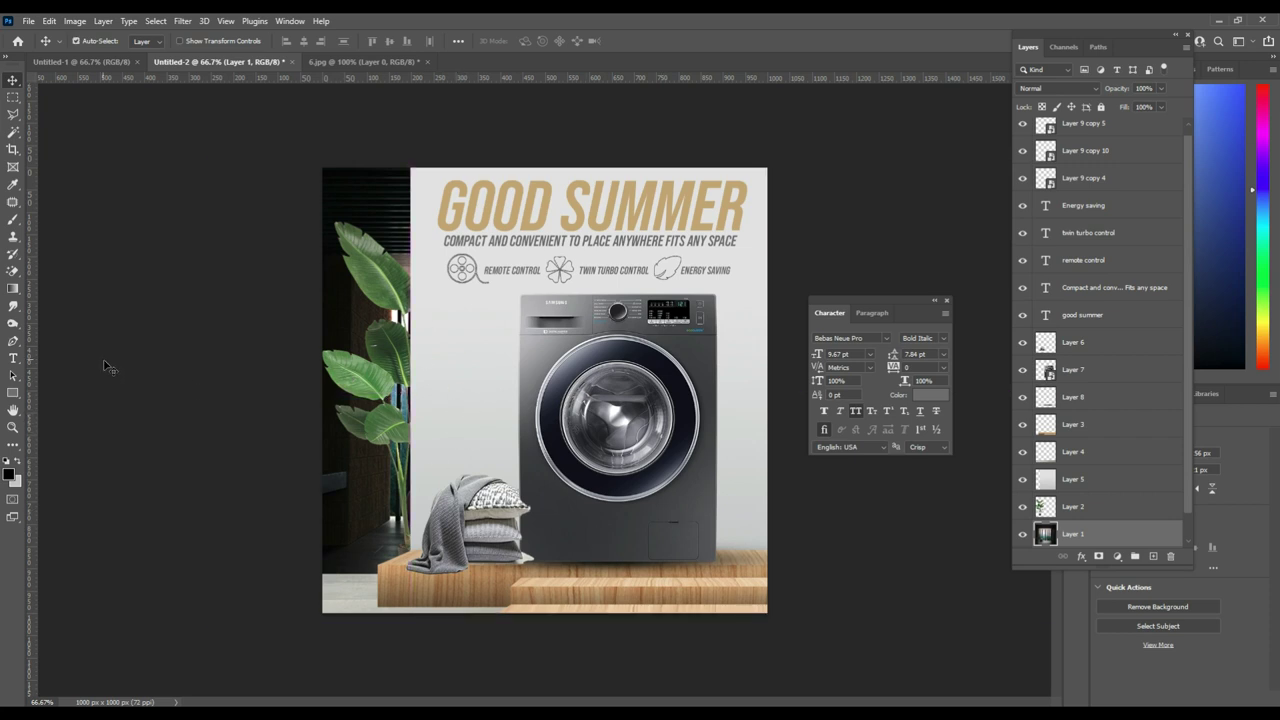
- Draw a rectangle left of the washing machine and fill it with red e42342
{"action": "left_click", "coordinate": [40, 394]}
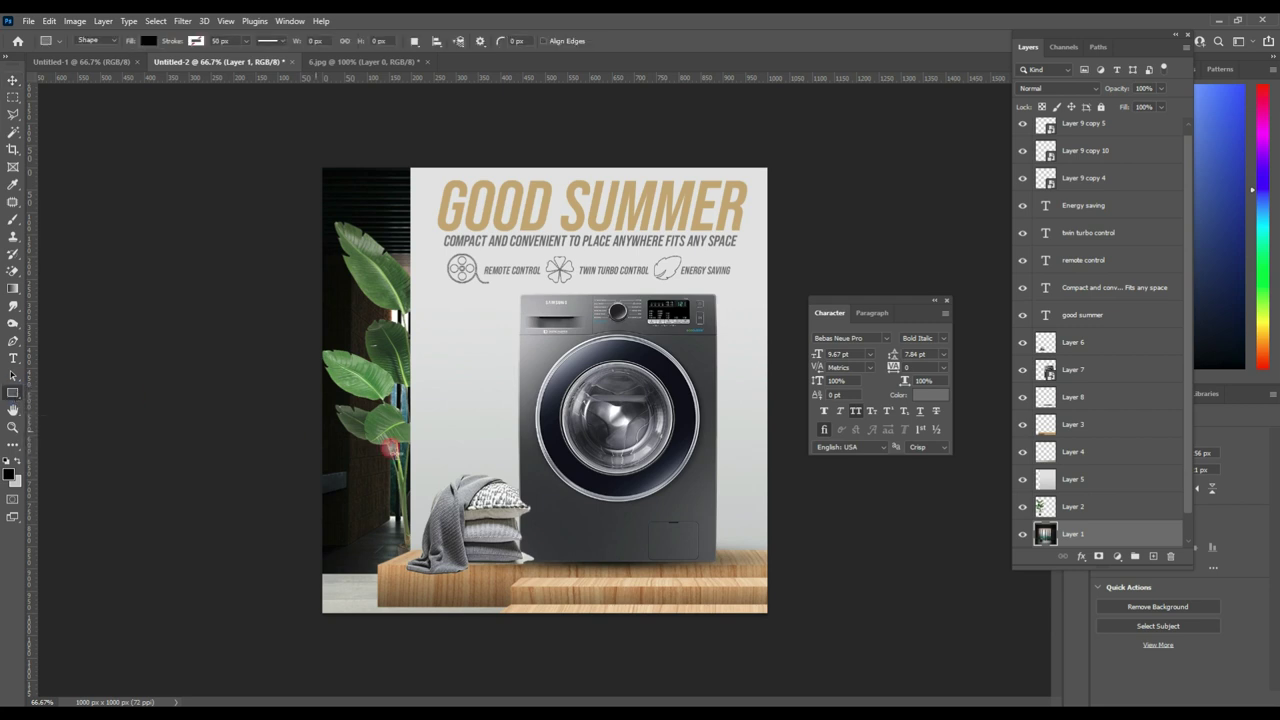
{"action": "mouse_move", "coordinate": [424, 377]}
{"action": "left_mouse_down"}
{"action": "mouse_move", "coordinate": [505, 413]}
{"action": "mouse_move", "coordinate": [508, 401]}
{"action": "left_mouse_up"}
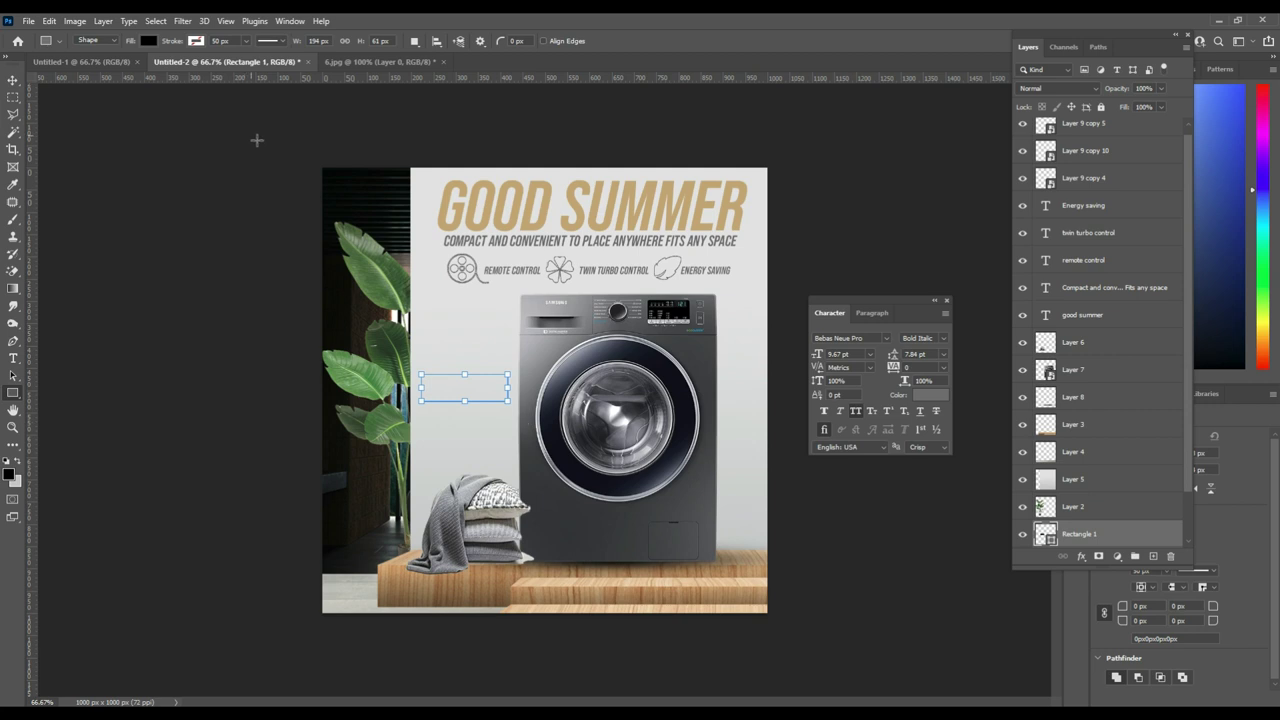
{"action": "right_click", "coordinate": [13, 396]}
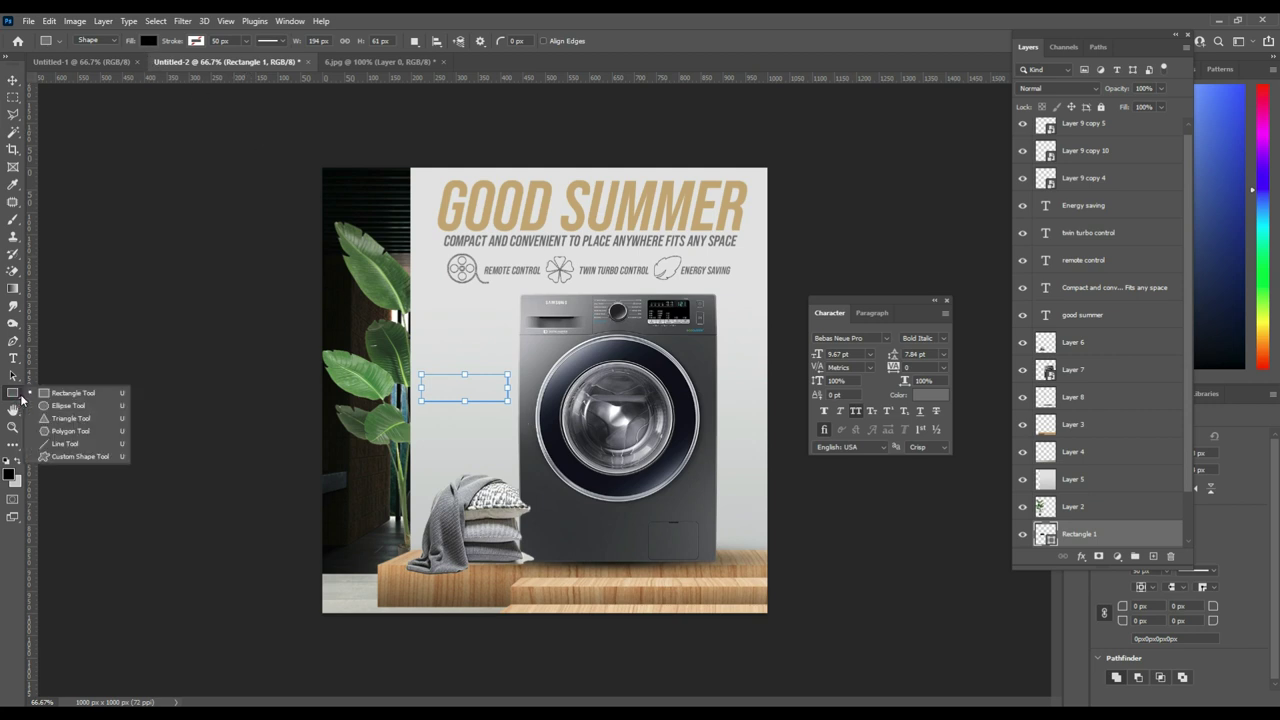
{"action": "left_click", "coordinate": [48, 391]}
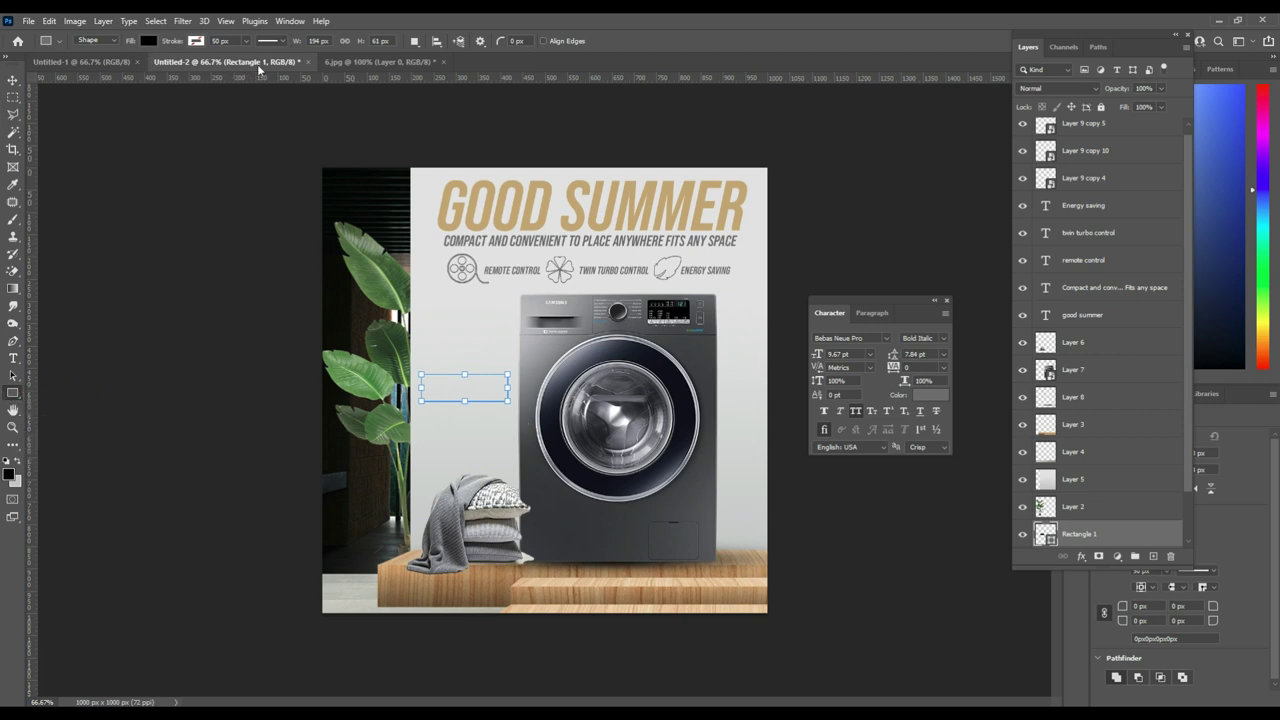
{"action": "left_click", "coordinate": [152, 41]}
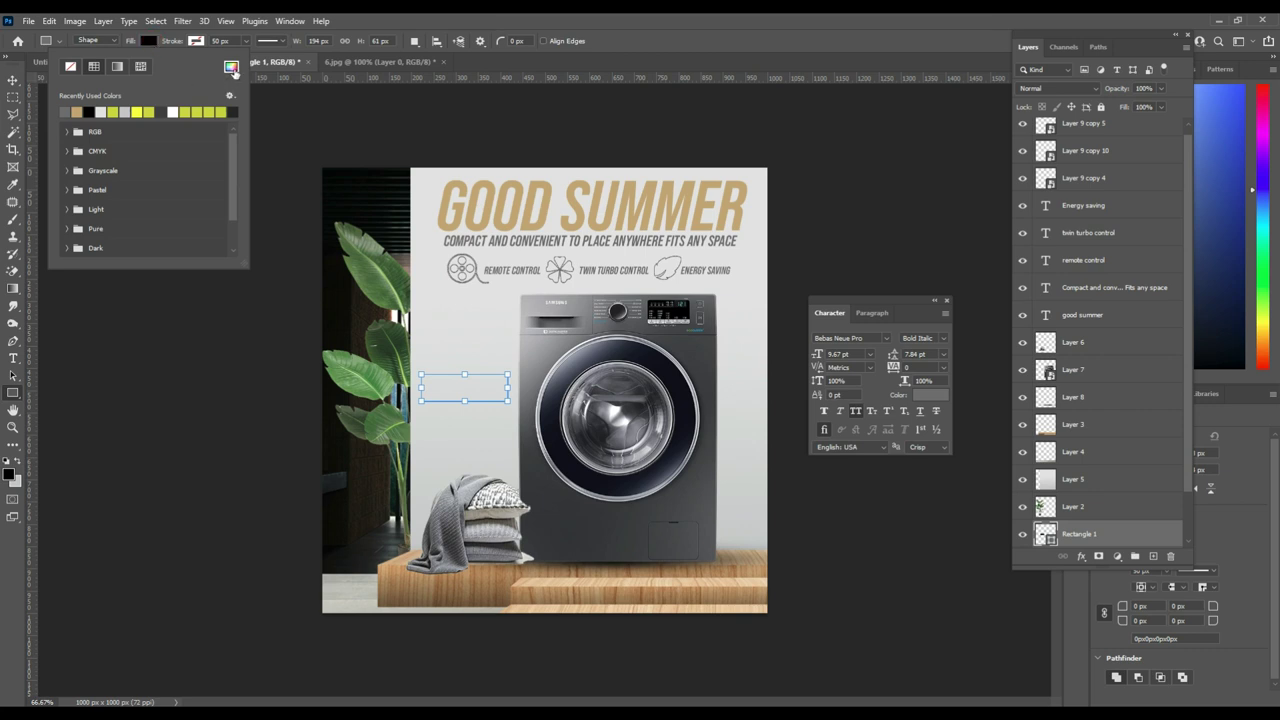
{"action": "left_click", "coordinate": [231, 66]}
{"action": "type", "text": "e42342"}
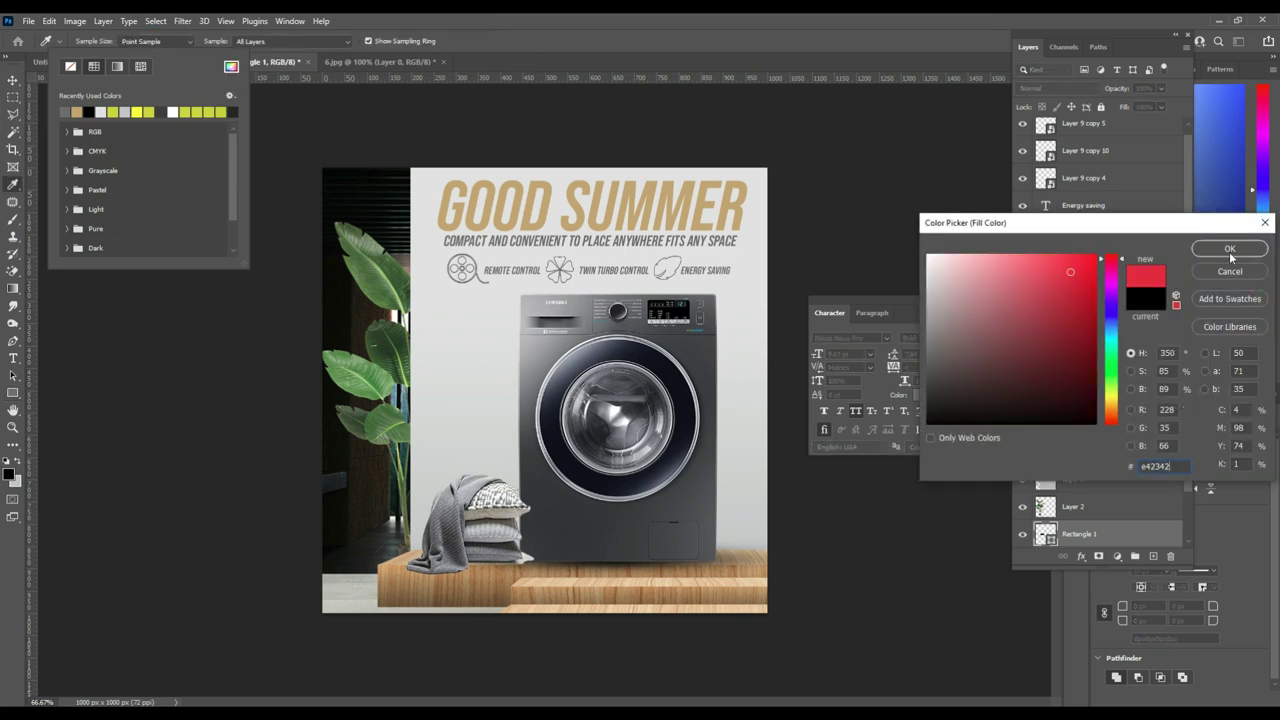
{"action": "left_click", "coordinate": [1229, 249]}
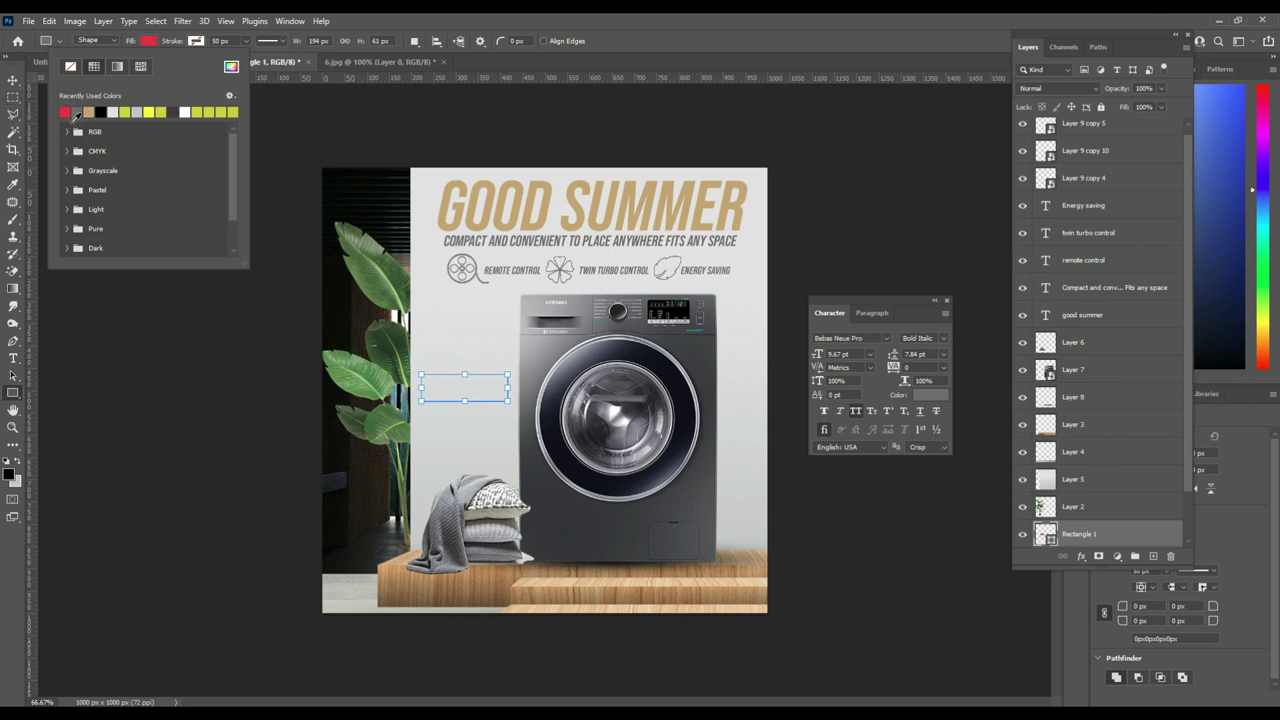
- Raise Rectangle 1 near the top of the layer stack so it shows
{"action": "left_click", "coordinate": [13, 80]}
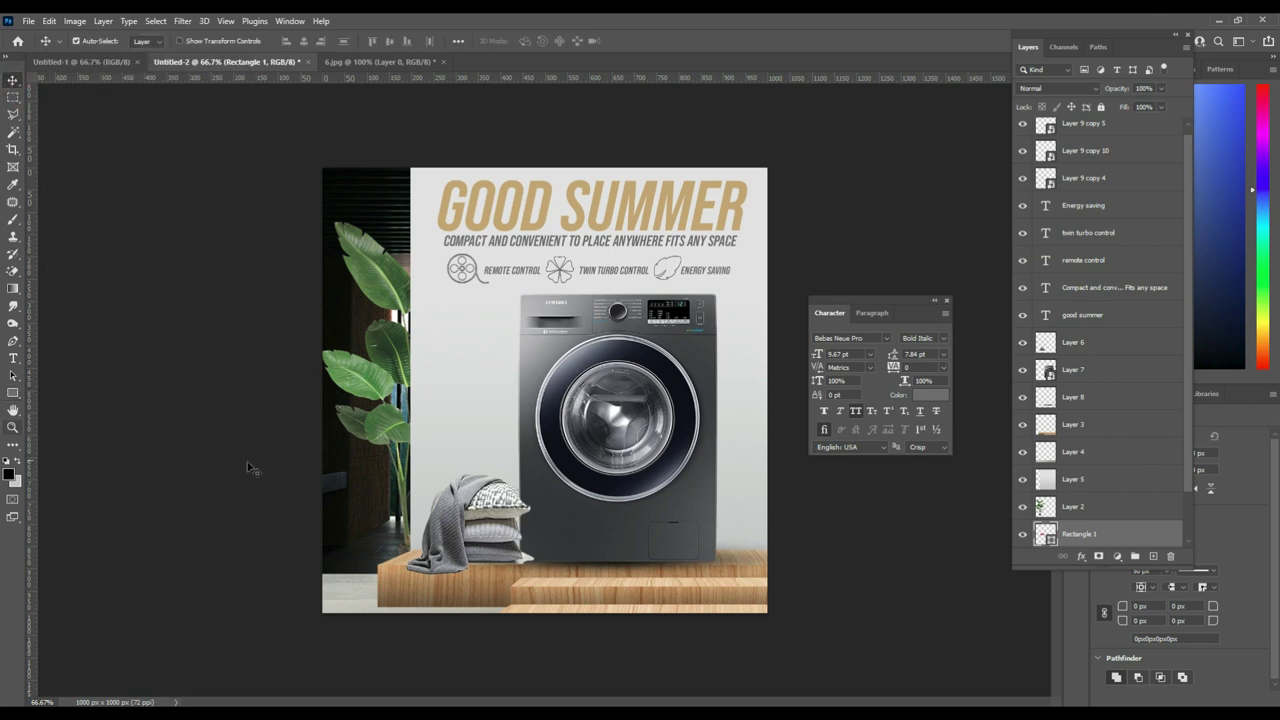
{"action": "mouse_move", "coordinate": [1171, 533]}
{"action": "left_mouse_down"}
{"action": "mouse_move", "coordinate": [1128, 433]}
{"action": "mouse_move", "coordinate": [1125, 165]}
{"action": "left_mouse_up"}
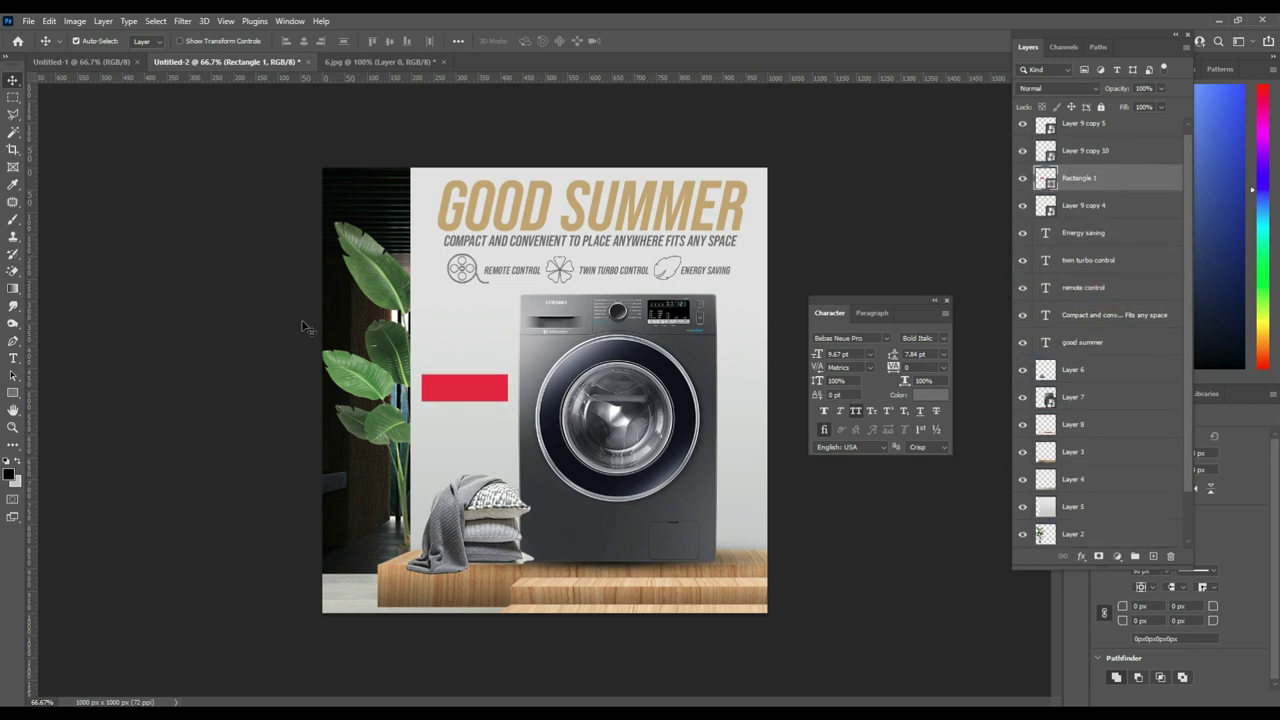
{"action": "key", "text": "ctrl+z"}
{"action": "left_click_drag", "start_coordinate": [1140, 534], "coordinate": [1128, 165]}
{"action": "left_click", "coordinate": [13, 393]}
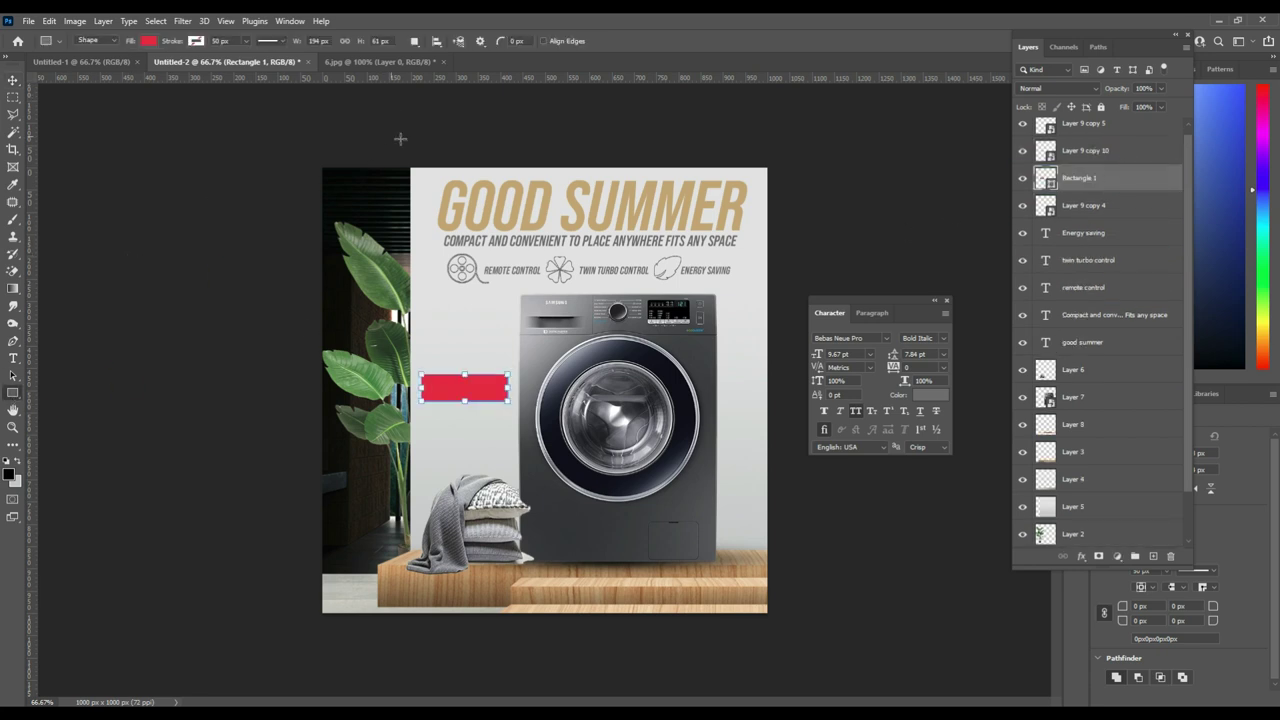
- Round the red rectangle's top-left and bottom-right corners to 30 px in Properties
{"action": "left_click", "coordinate": [288, 21]}
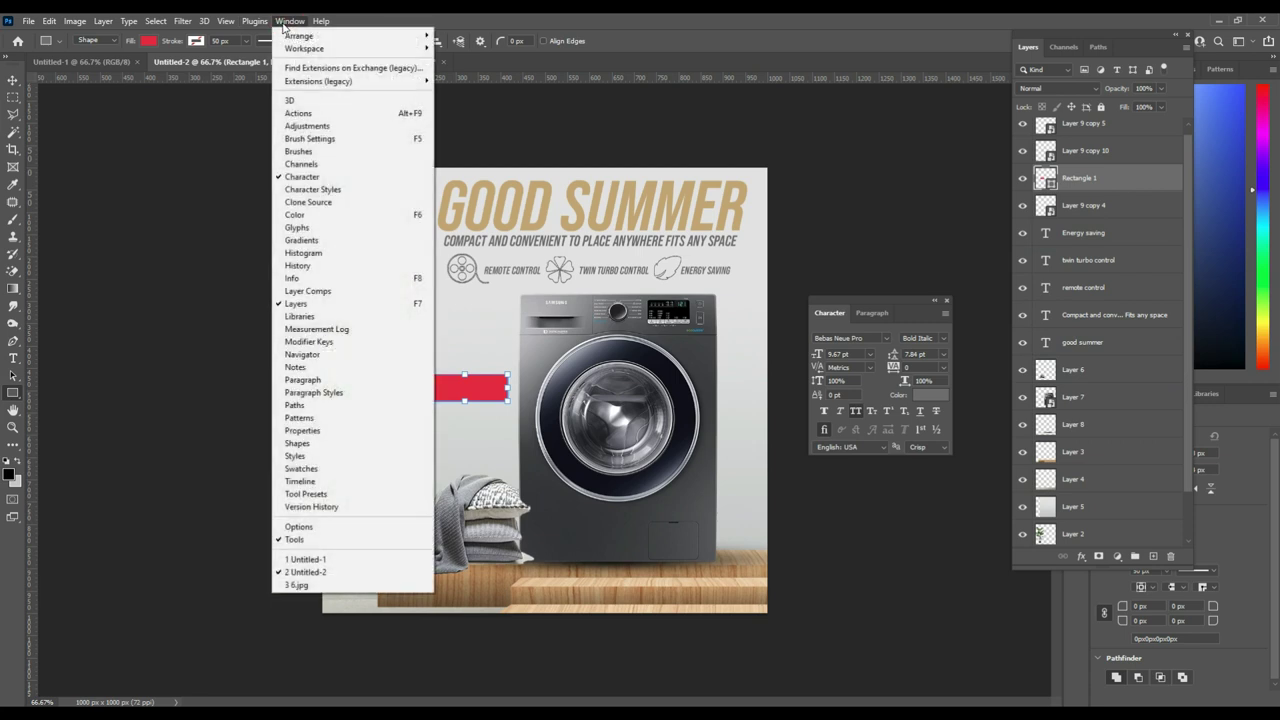
{"action": "left_click", "coordinate": [340, 430]}
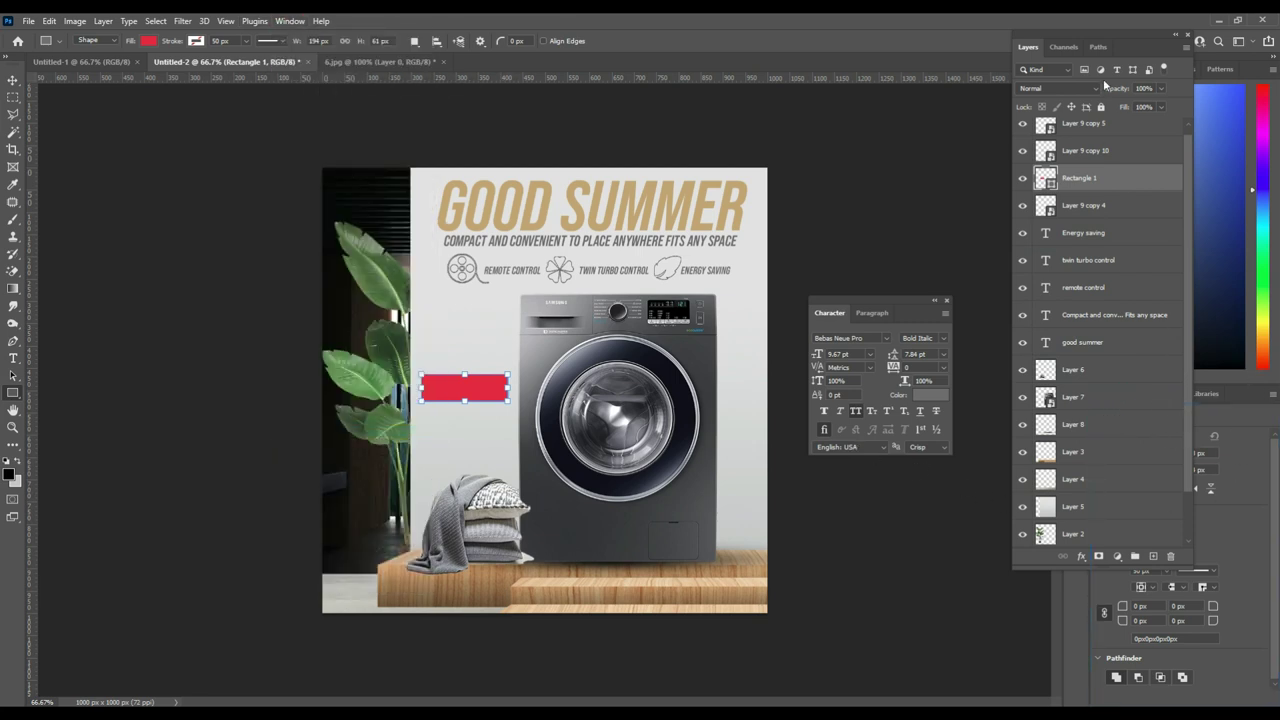
{"action": "left_click_drag", "start_coordinate": [1103, 40], "coordinate": [923, 60]}
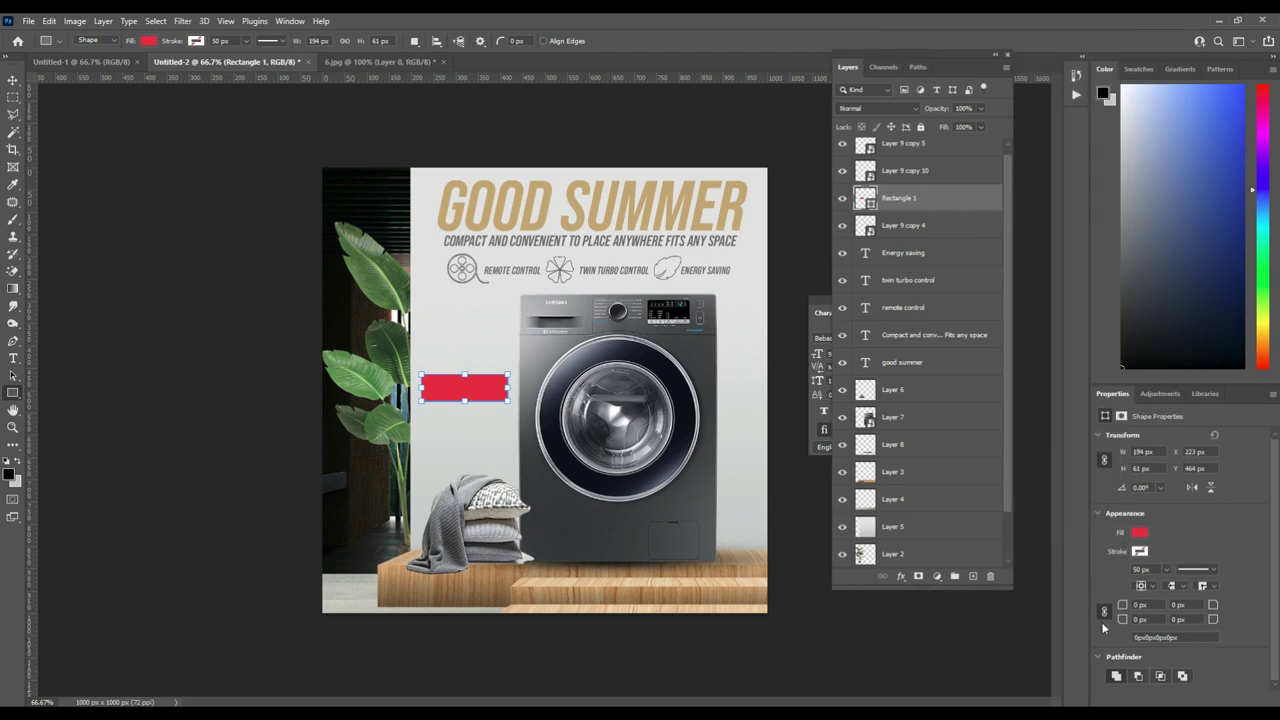
{"action": "type", "text": "30"}
{"action": "key", "text": "Tab"}
{"action": "key", "text": "Tab"}
{"action": "key", "text": "Tab"}
{"action": "type", "text": "30"}
- Lower the red rectangle slightly and place a copy of the remote control label on it
{"action": "left_click", "coordinate": [13, 80]}
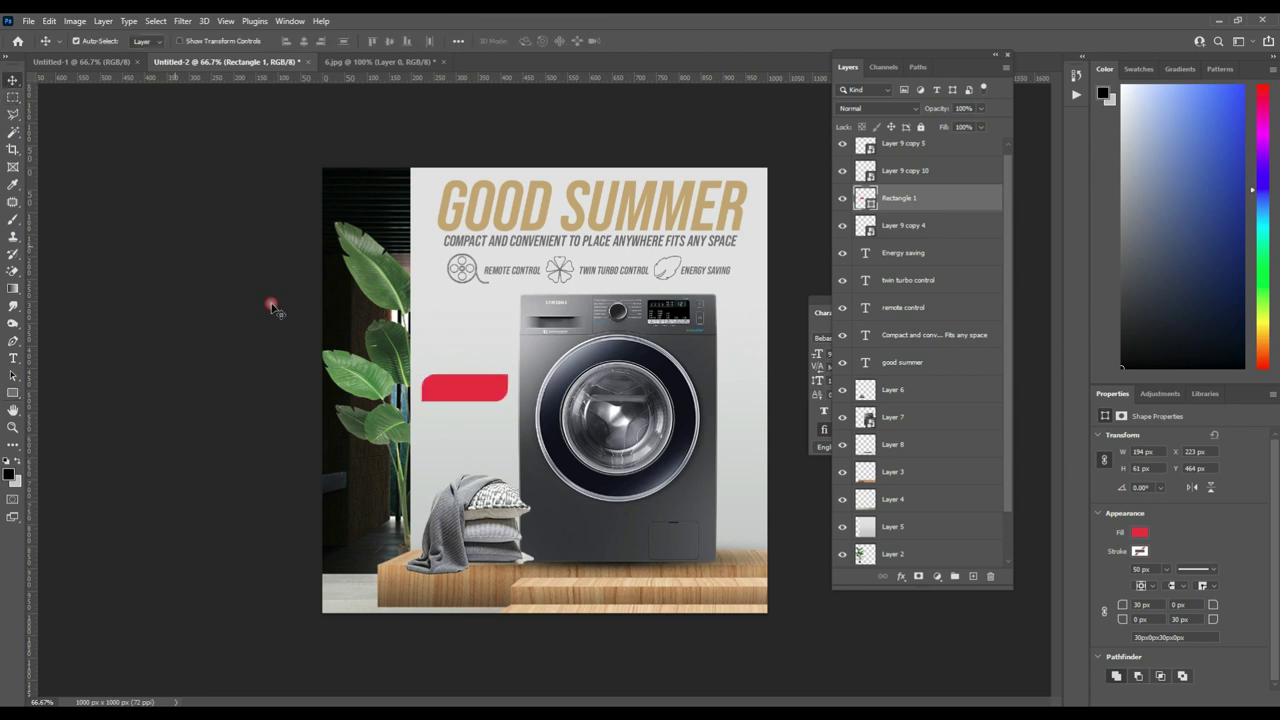
{"action": "left_click_drag", "start_coordinate": [485, 389], "coordinate": [487, 397]}
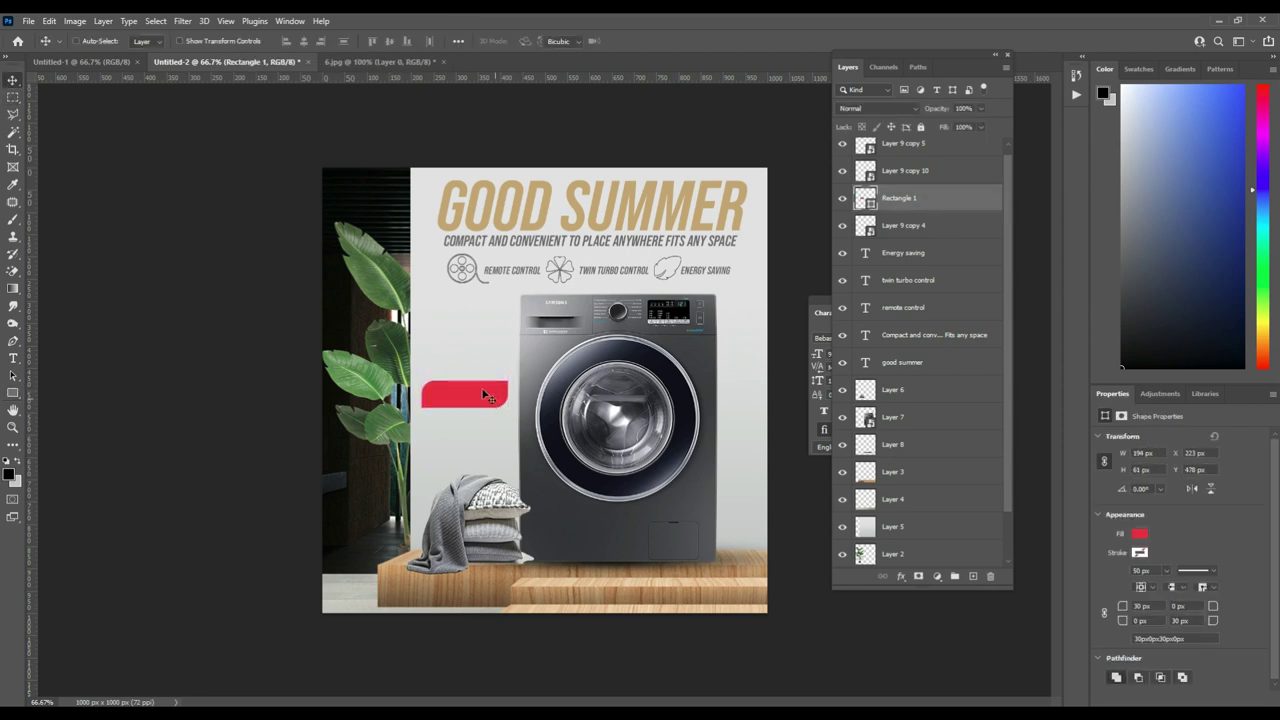
{"action": "left_click_drag", "start_coordinate": [522, 270], "coordinate": [466, 400]}
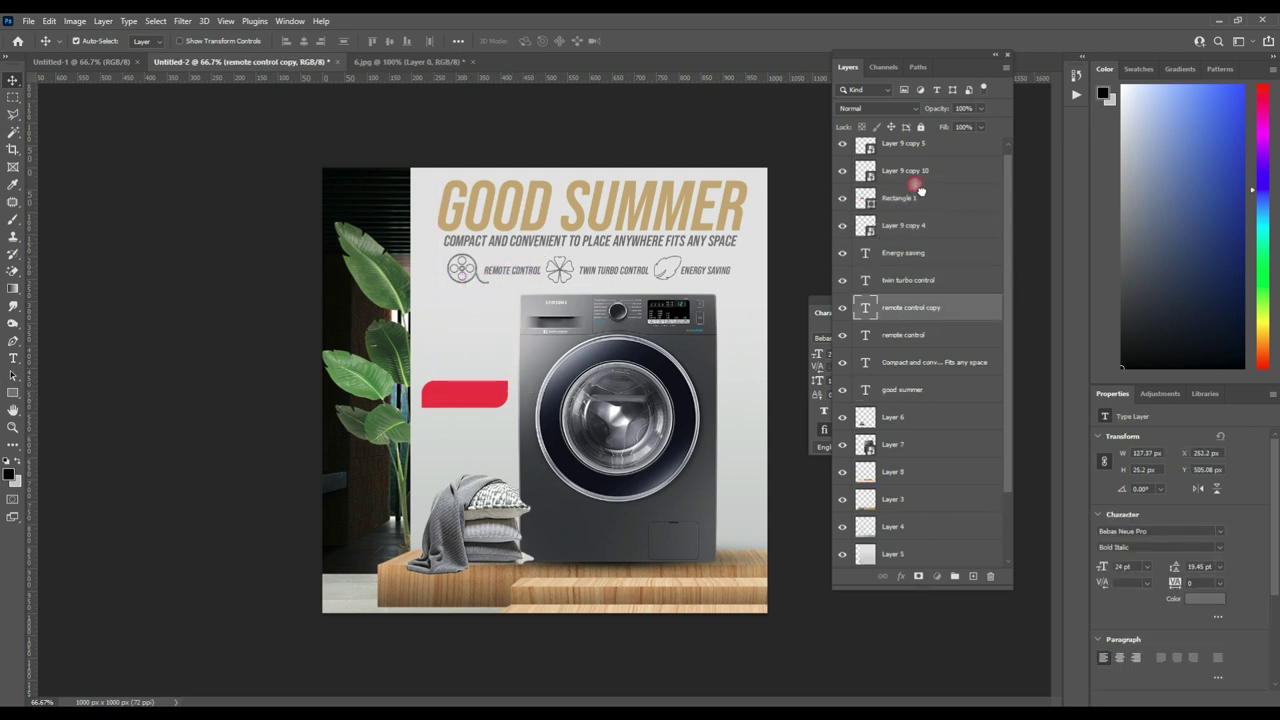
- Turn the copied label into white 'BUY NOW' text above the red rectangle
{"action": "left_click_drag", "start_coordinate": [920, 190], "coordinate": [918, 196]}
{"action": "double_click", "coordinate": [866, 197]}
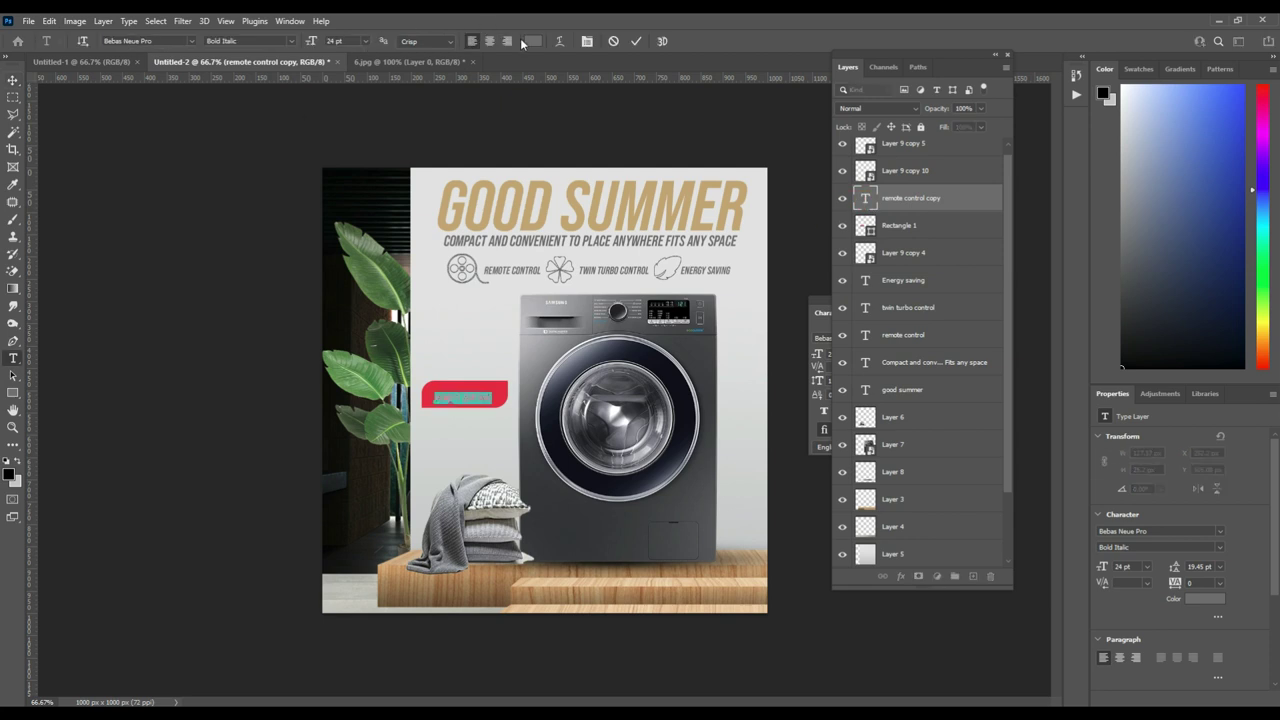
{"action": "left_click", "coordinate": [531, 41]}
{"action": "left_click", "coordinate": [928, 256]}
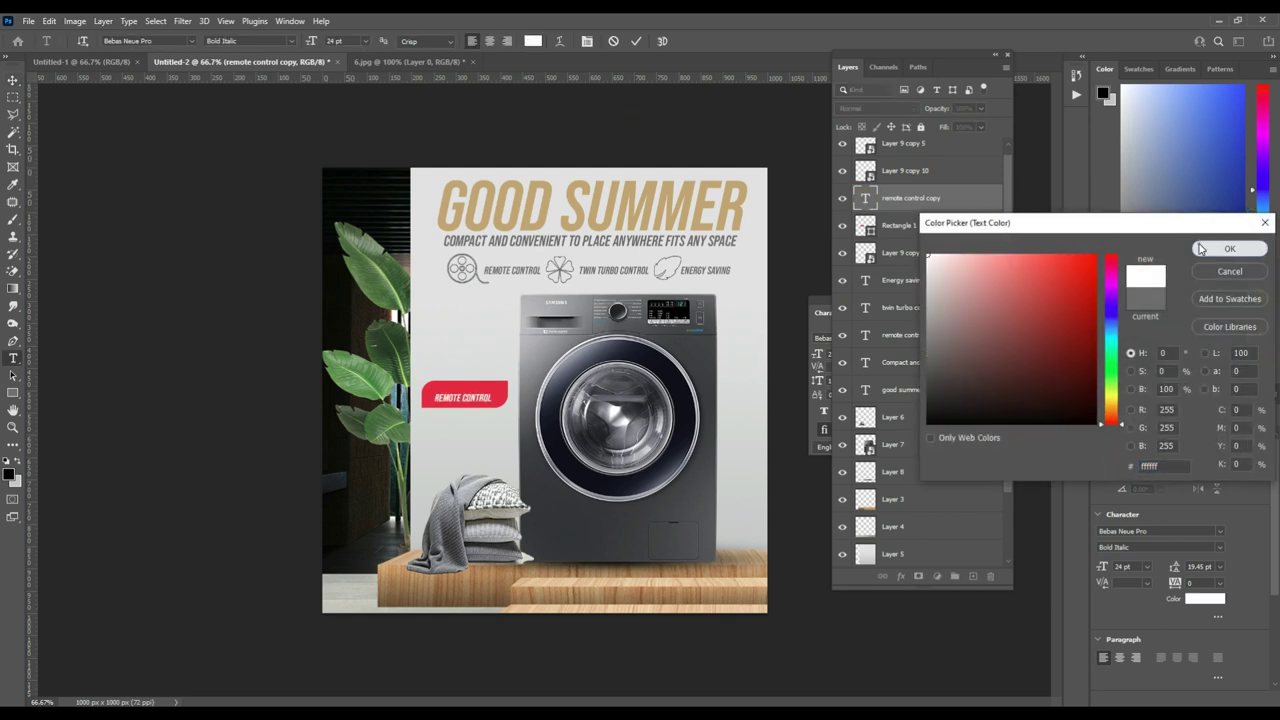
{"action": "left_click", "coordinate": [1201, 248]}
{"action": "type", "text": "BU"}
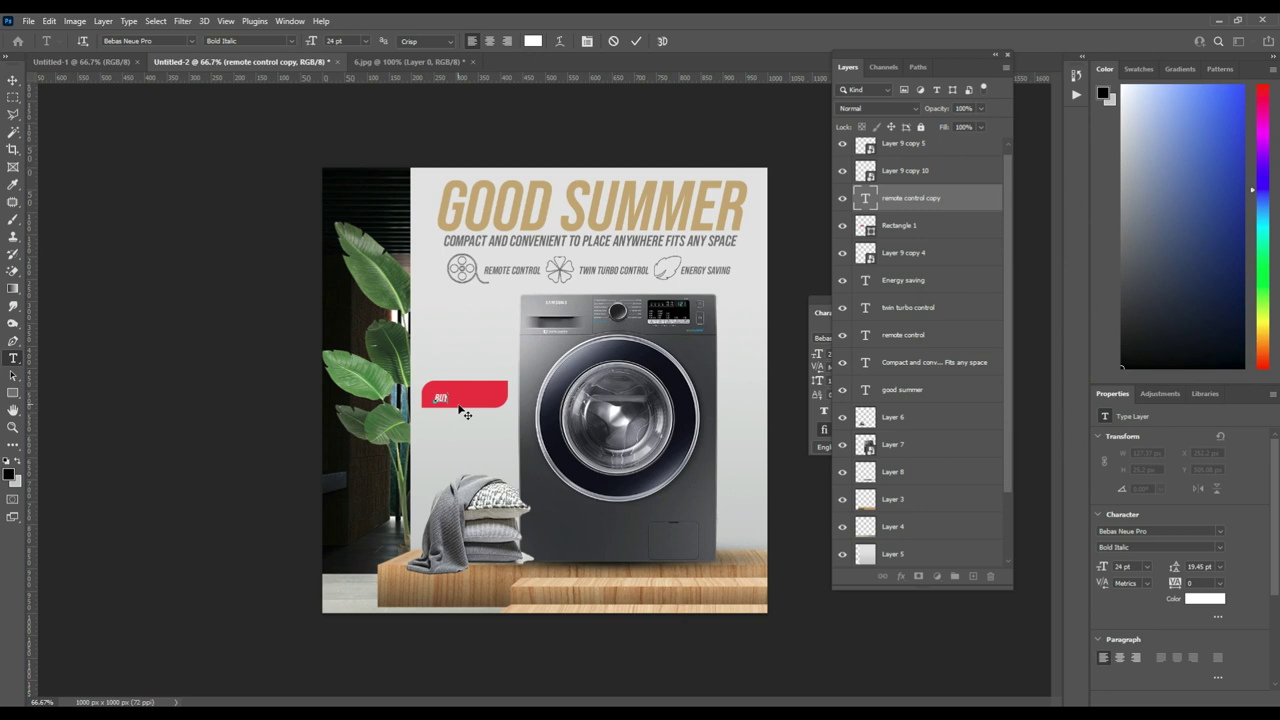
{"action": "type", "text": "Y NOW"}
{"action": "key", "text": "ctrl+Return"}
- Enlarge BUY NOW to fill the red button and place a copy just above it
{"action": "key", "text": "ctrl+t"}
{"action": "mouse_move", "coordinate": [474, 406]}
{"action": "left_mouse_down"}
{"action": "mouse_move", "coordinate": [494, 406]}
{"action": "mouse_move", "coordinate": [476, 400]}
{"action": "left_mouse_up"}
{"action": "key", "text": "Return"}
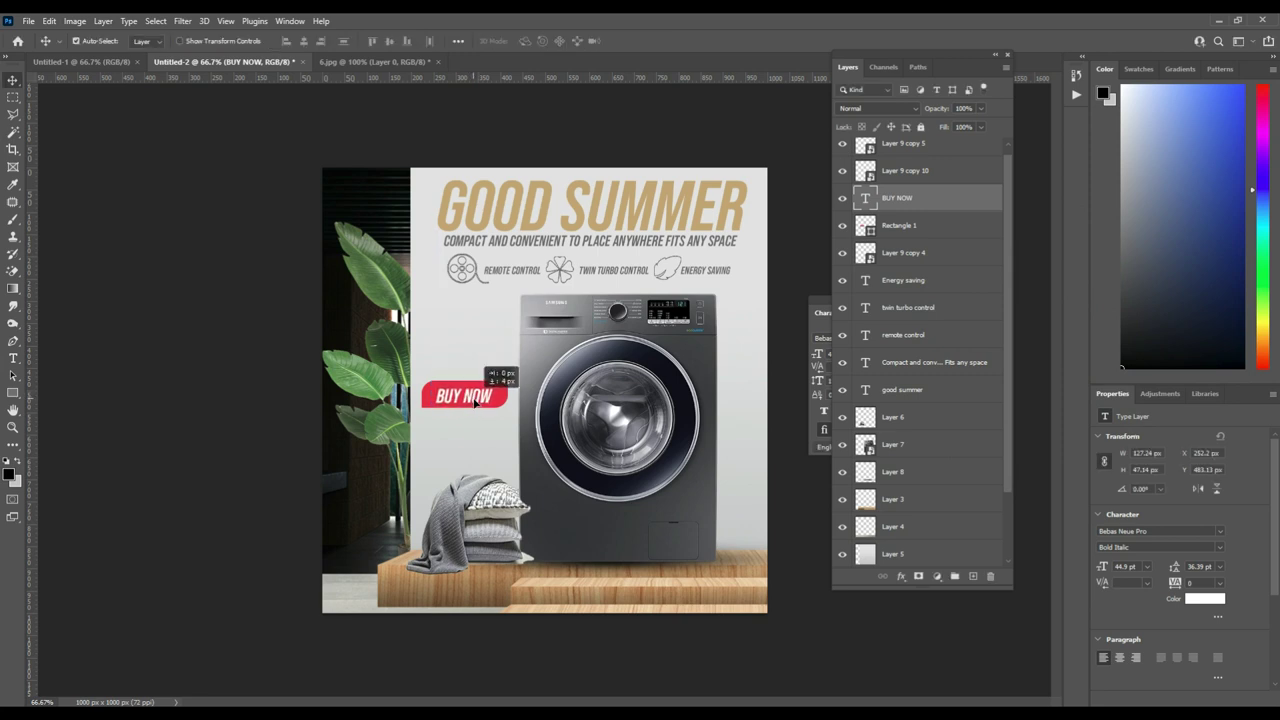
{"action": "left_click_drag", "start_coordinate": [476, 401], "coordinate": [484, 364]}
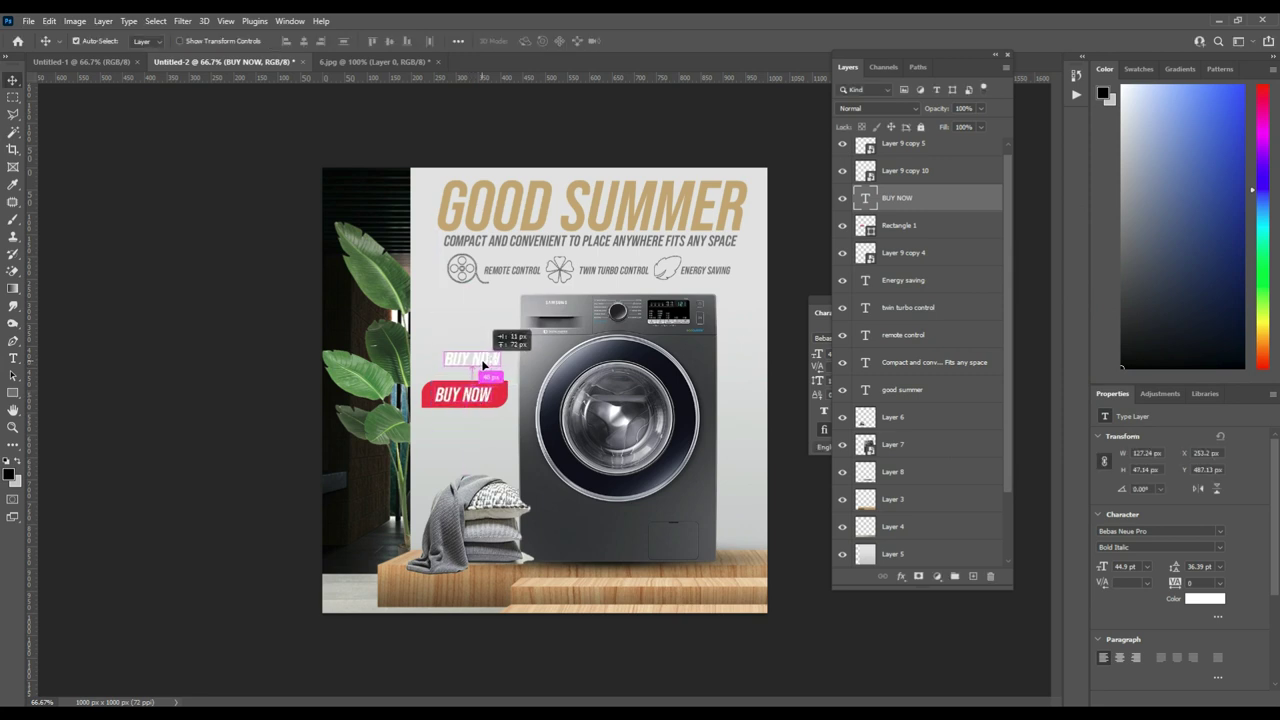
{"action": "double_click", "coordinate": [484, 366]}
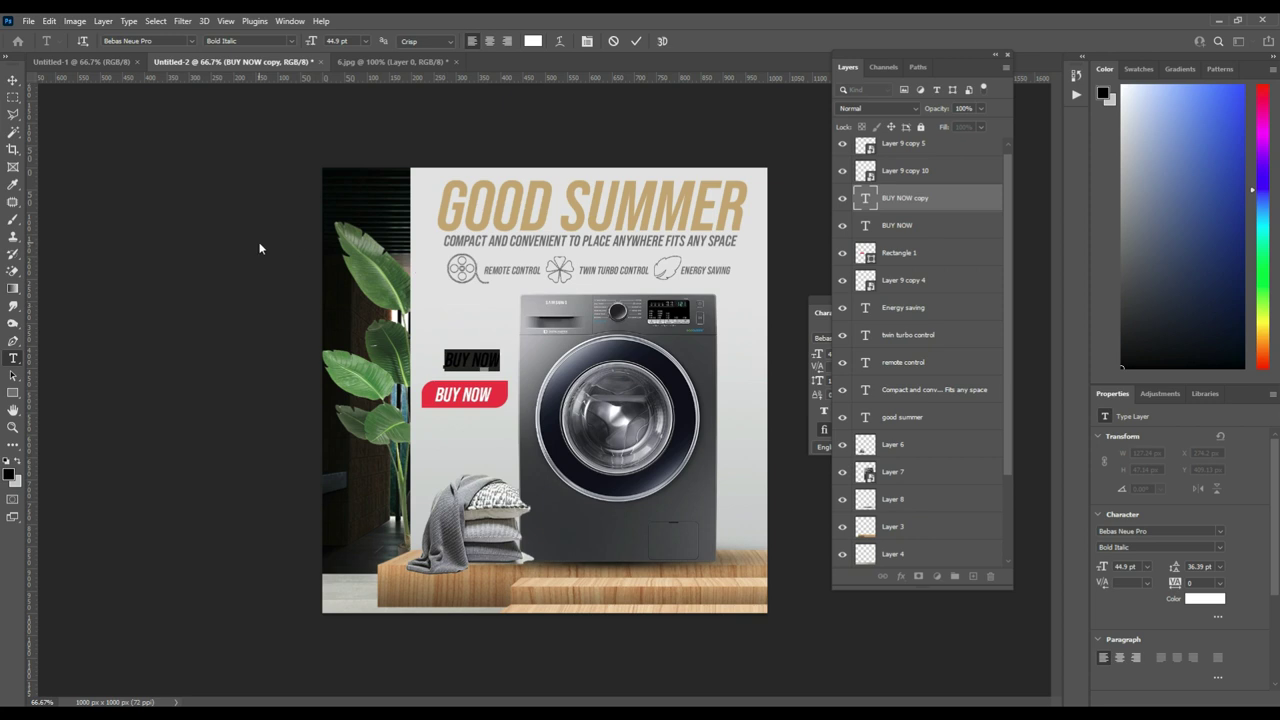
- Make the duplicate a 558$ price in the button's red at about 79 pt, just above BUY NOW
{"action": "type", "text": "50%"}
{"action": "left_click", "coordinate": [533, 41]}
{"action": "left_click", "coordinate": [506, 398]}
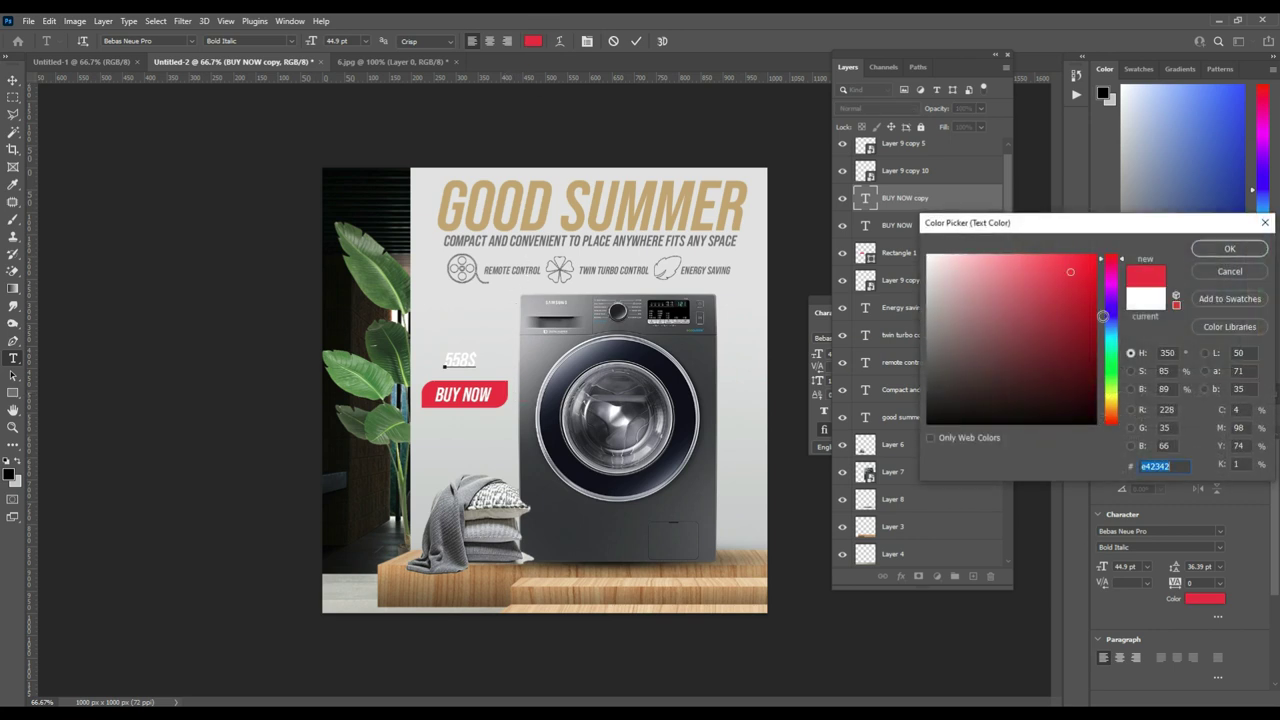
{"action": "left_click", "coordinate": [1227, 249]}
{"action": "left_click_drag", "start_coordinate": [312, 41], "coordinate": [338, 41]}
{"action": "left_click", "coordinate": [13, 79]}
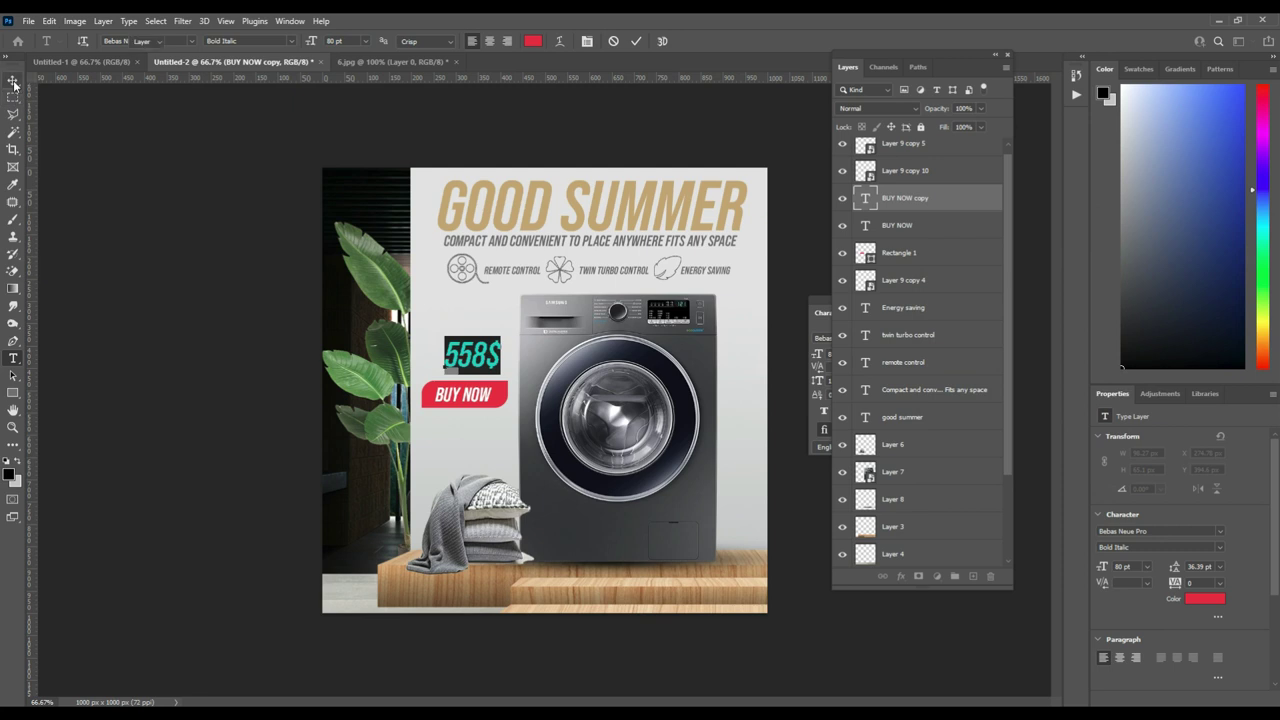
{"action": "left_click_drag", "start_coordinate": [461, 361], "coordinate": [470, 373]}
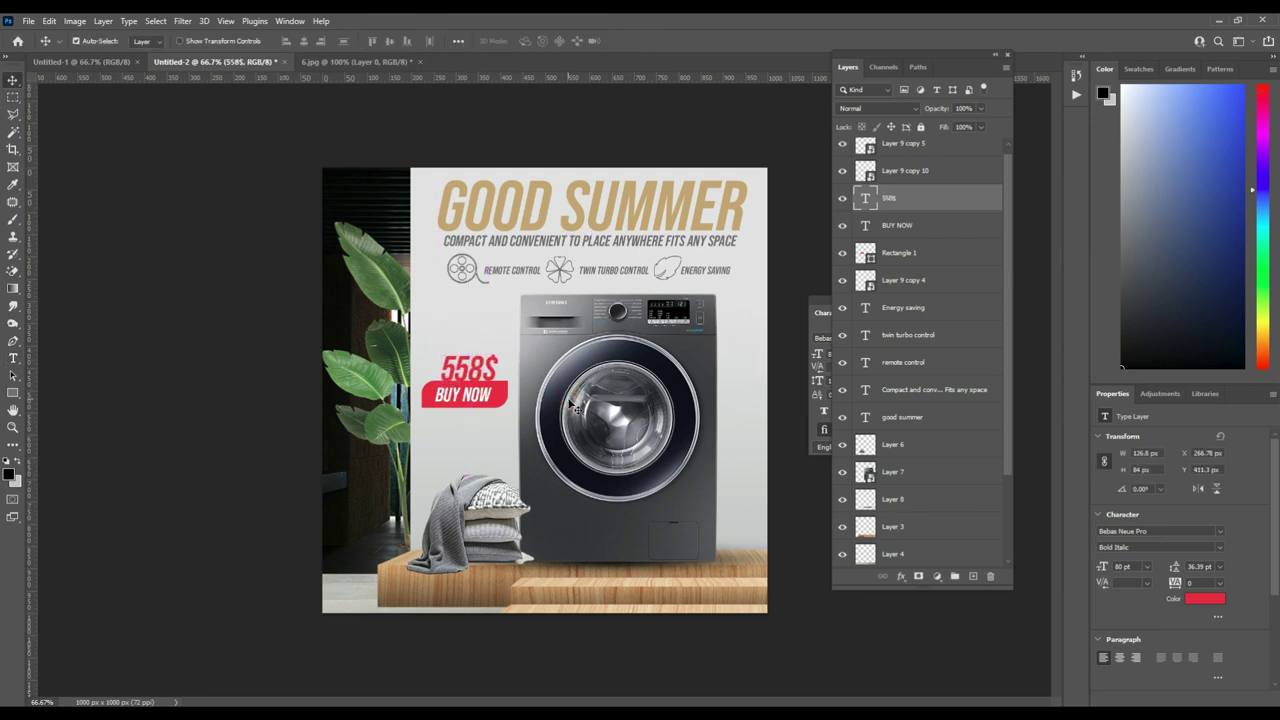
{"action": "key", "text": "ctrl"}
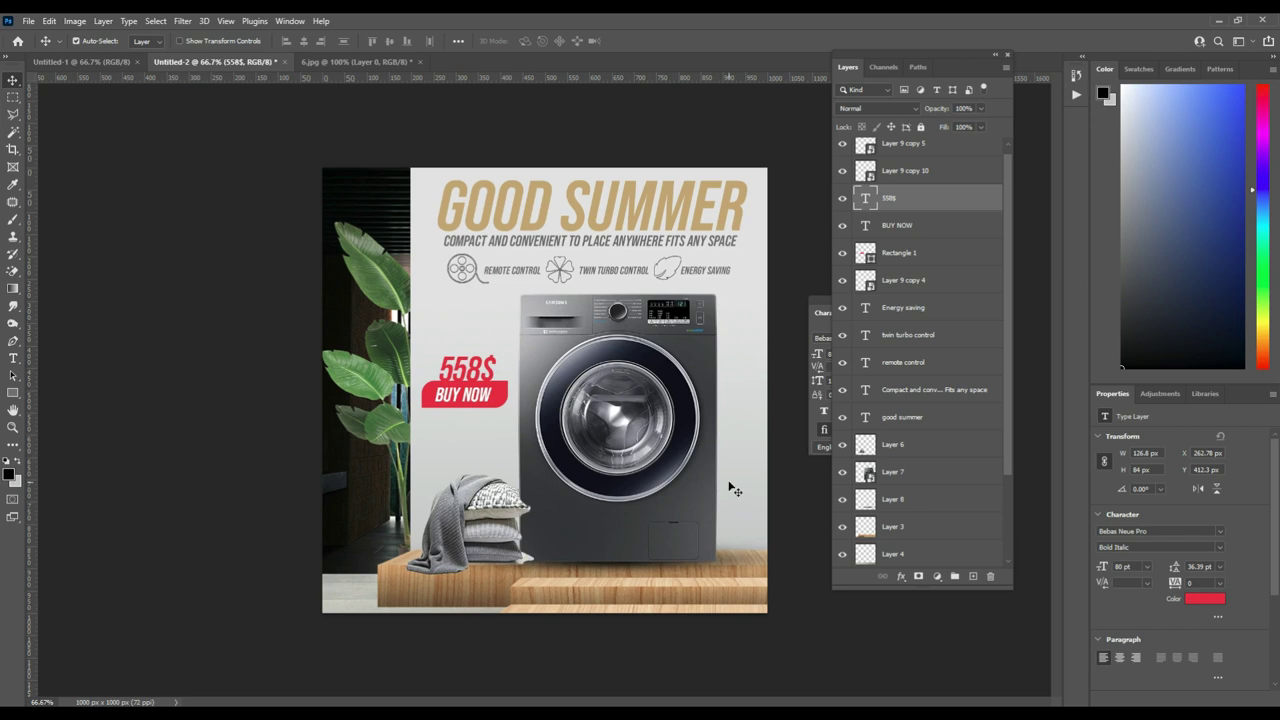
- Nudge the flower icon up and the reel icon right, then move Layer 6 below Layer 7
{"action": "left_click", "coordinate": [565, 276]}
{"action": "key", "text": "Right"}
{"action": "key", "text": "Right"}
{"action": "key", "text": "Right"}
{"action": "key", "text": "Right"}
{"action": "key", "text": "Up"}
{"action": "key", "text": "Up"}
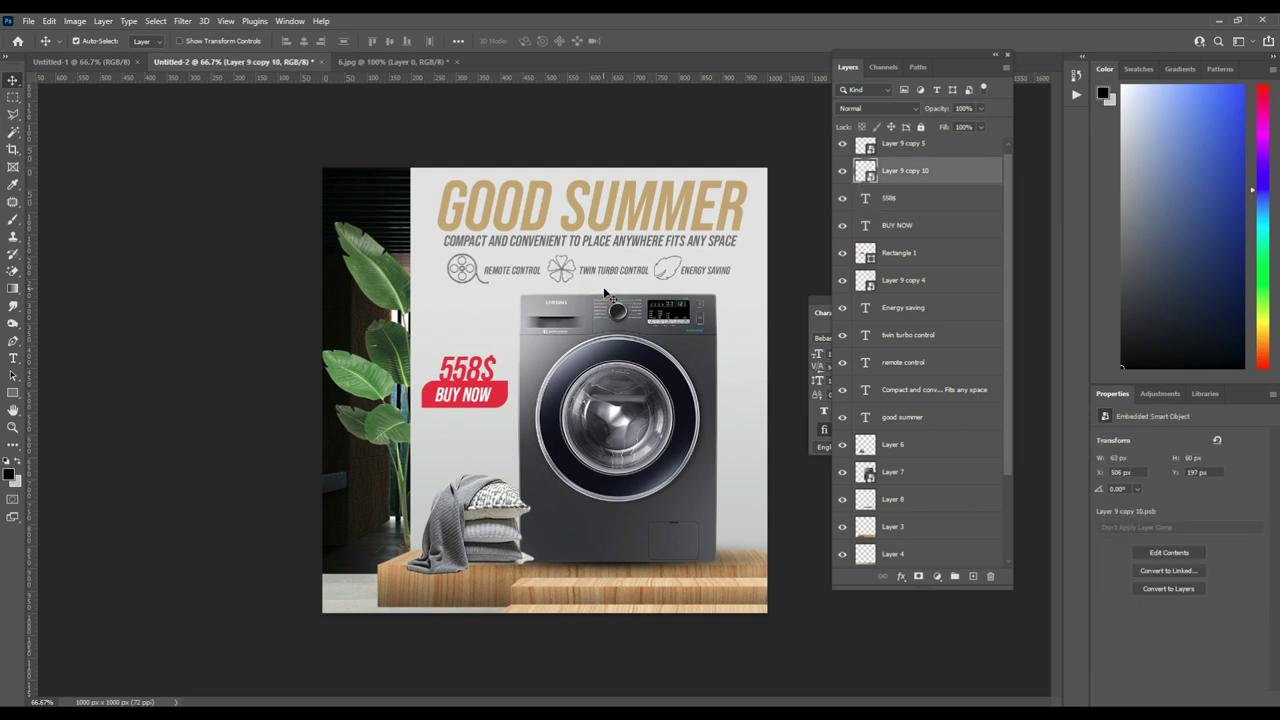
{"action": "left_click", "coordinate": [497, 272]}
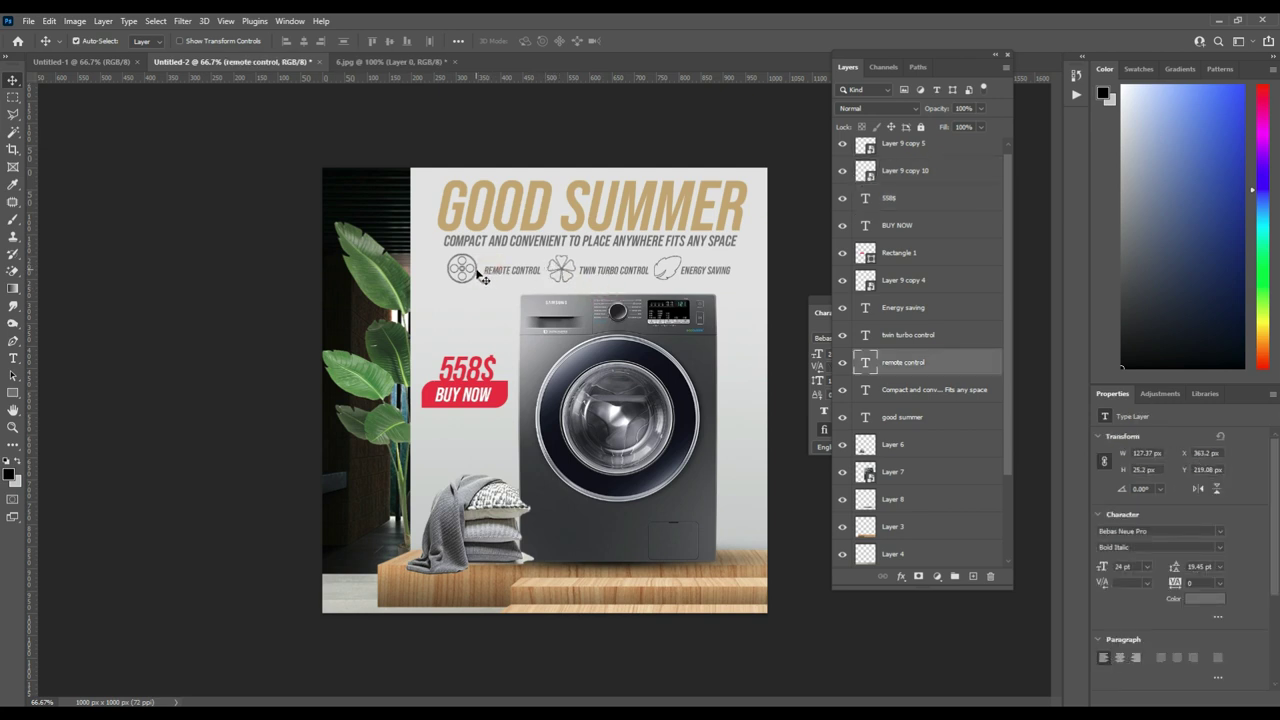
{"action": "left_click", "coordinate": [472, 280]}
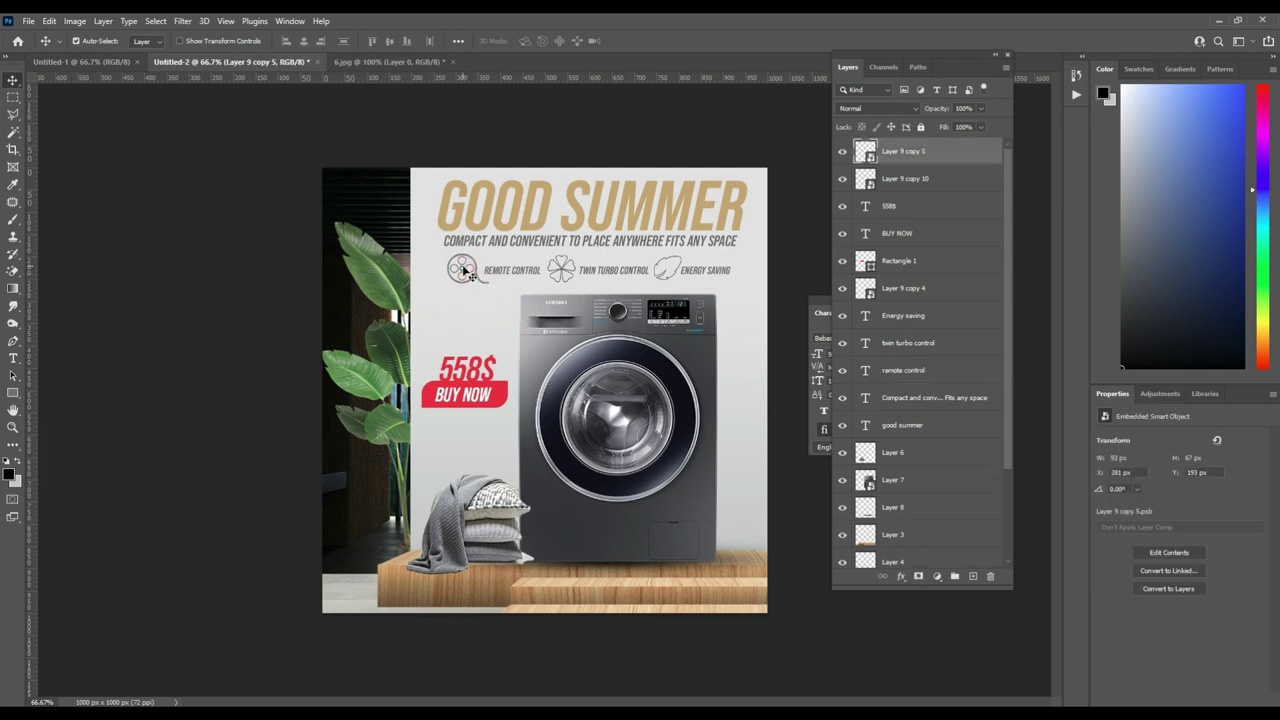
{"action": "key", "text": "Right"}
{"action": "key", "text": "Right"}
{"action": "left_click", "coordinate": [506, 530]}
{"action": "left_click_drag", "start_coordinate": [926, 466], "coordinate": [918, 496]}
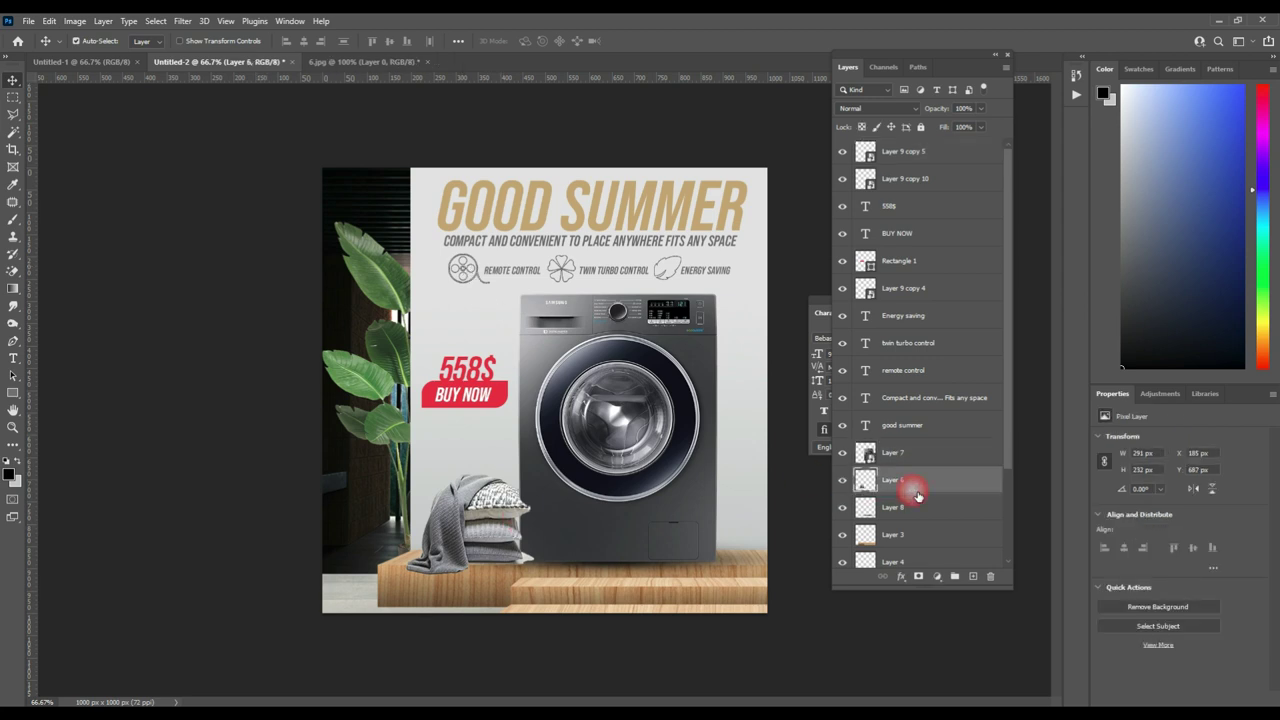